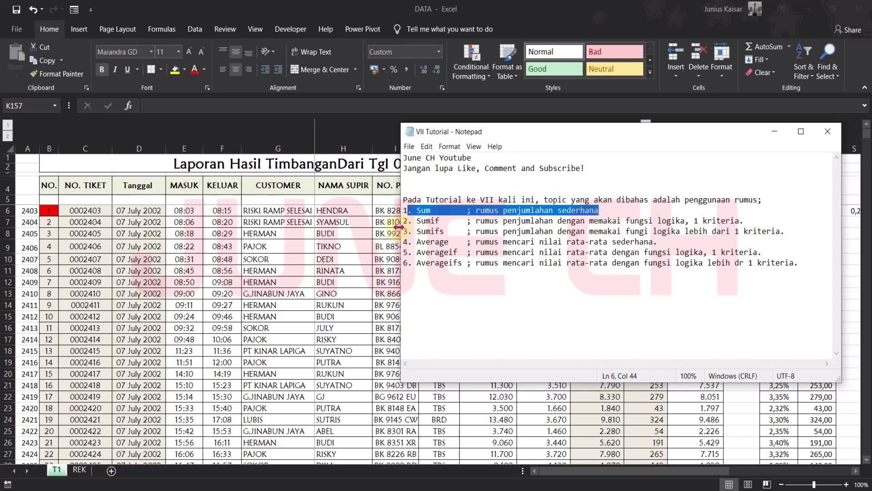
# Step: Review the Notepad topic list entries from Sumif and Sumifs through Average, Averageif and Averageifs
pyautogui.moveTo(404, 220); pyautogui.dragTo(602, 221)
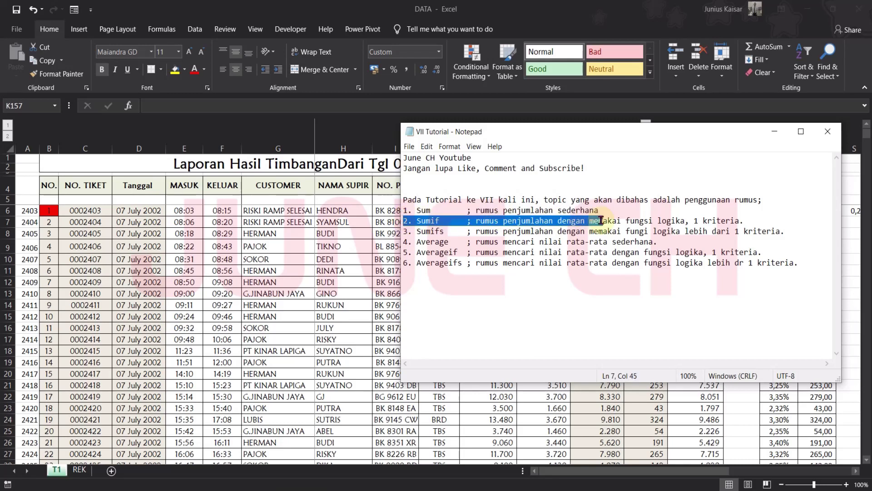
pyautogui.moveTo(475, 221); pyautogui.dragTo(759, 219)
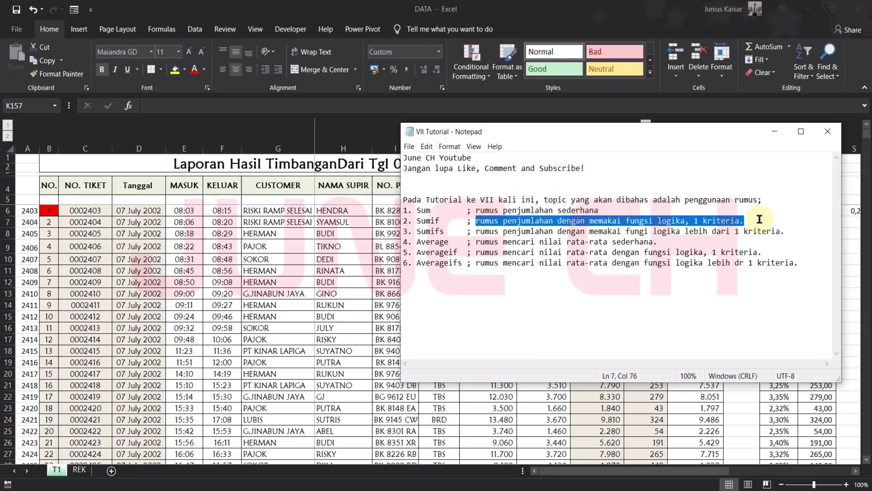
pyautogui.moveTo(404, 231); pyautogui.dragTo(770, 231)
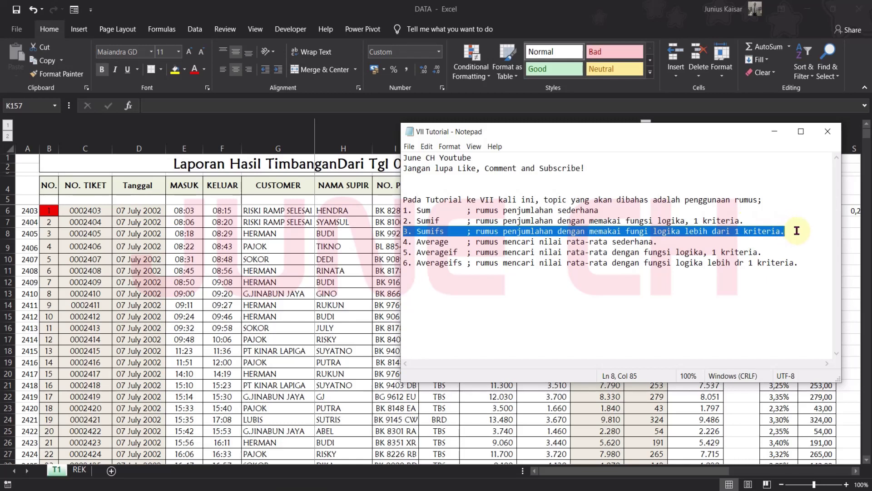
pyautogui.moveTo(410, 241); pyautogui.dragTo(674, 240)
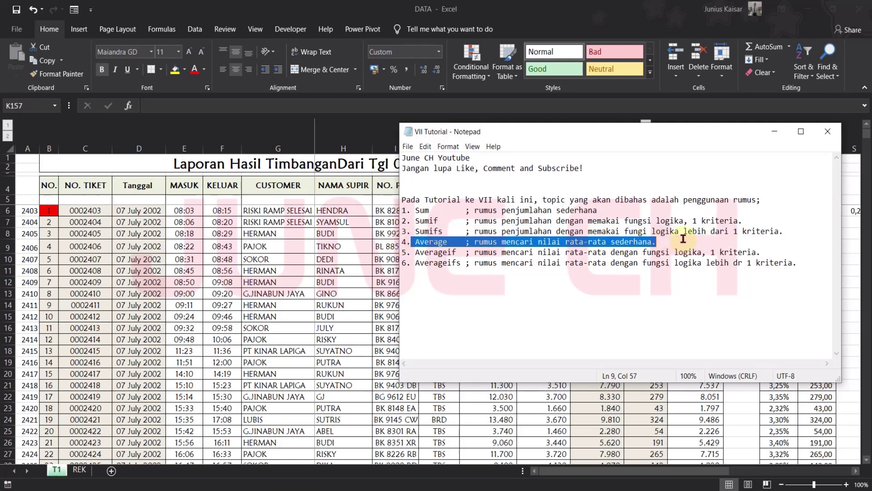
pyautogui.moveTo(415, 251); pyautogui.dragTo(767, 249)
pyautogui.moveTo(415, 262); pyautogui.dragTo(804, 261)
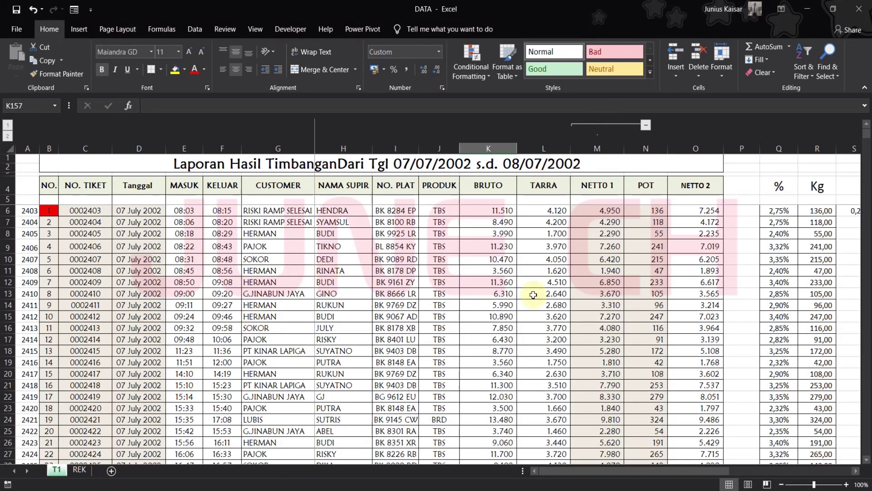
# Step: Total the BRUTO column with a SUM formula in K157 of the JUMLAH row and fill it across through NETTO 2
pyautogui.scroll(-20, 523, 249)
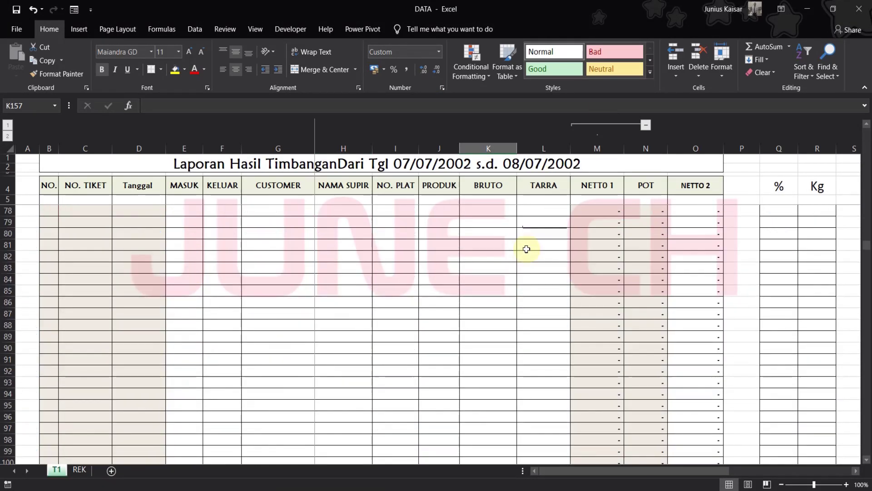
pyautogui.scroll(-14, 528, 248)
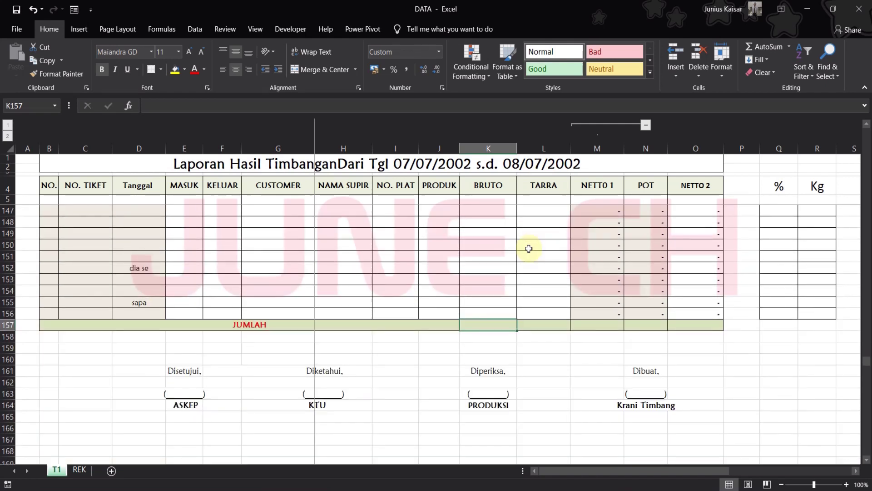
pyautogui.scroll(2, 270, 271)
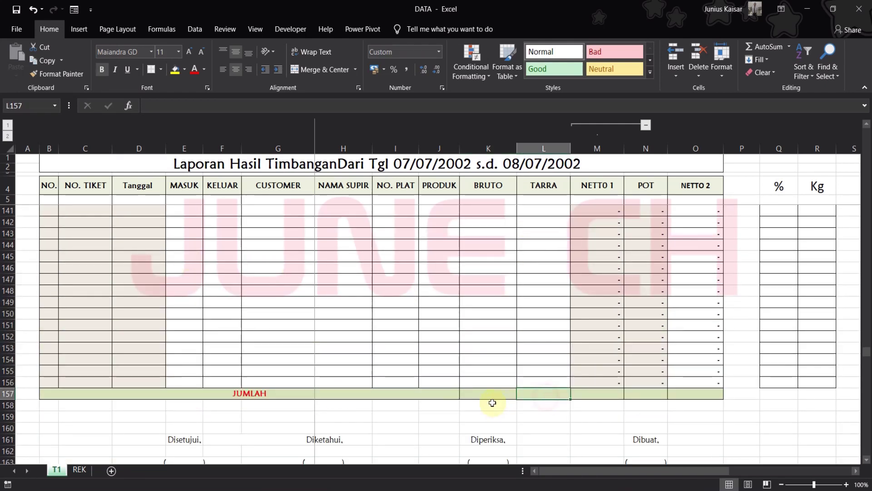
pyautogui.write('=SUM(')
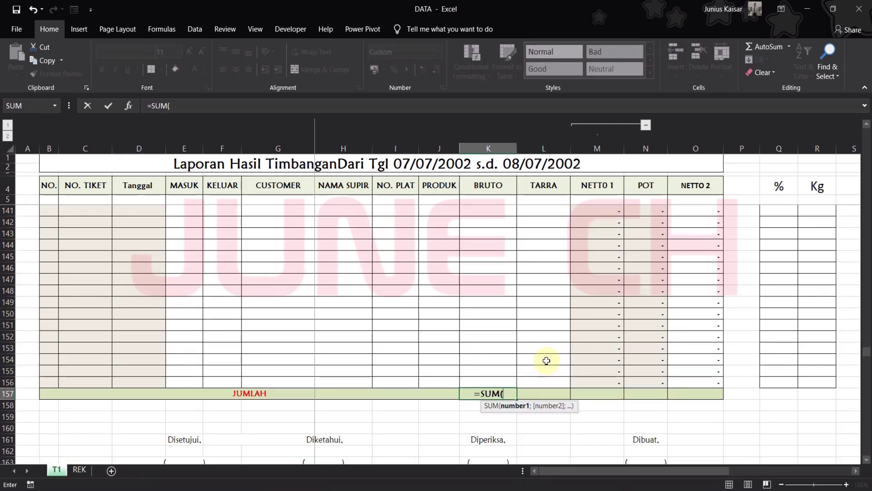
pyautogui.click(499, 381)
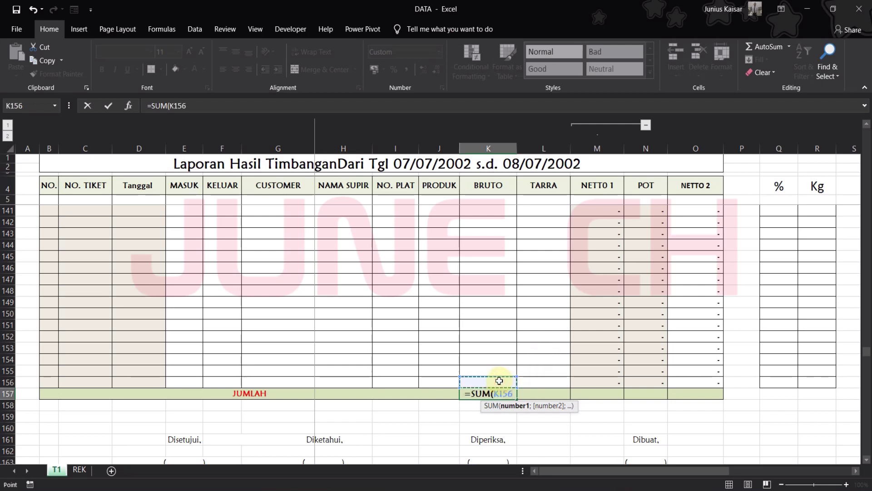
pyautogui.click(499, 380)
pyautogui.moveTo(499, 380); pyautogui.dragTo(495, 214)
pyautogui.press('Return')
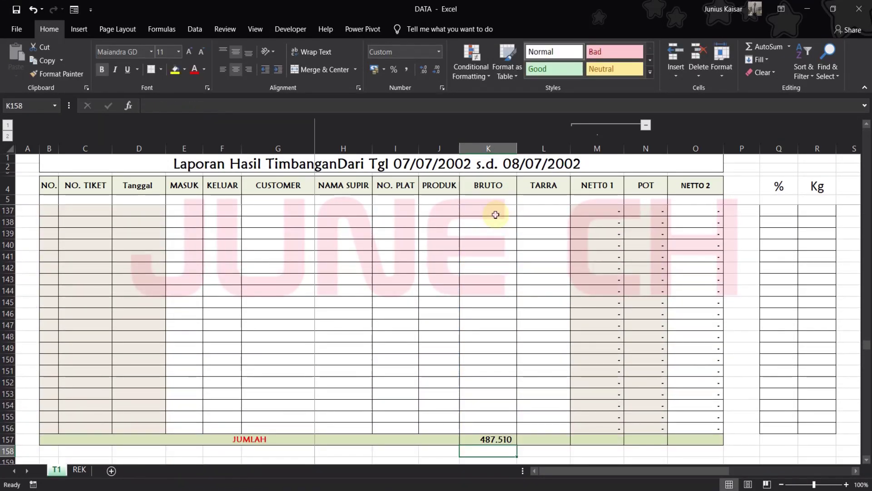
pyautogui.click(515, 441)
pyautogui.moveTo(517, 444); pyautogui.dragTo(712, 443)
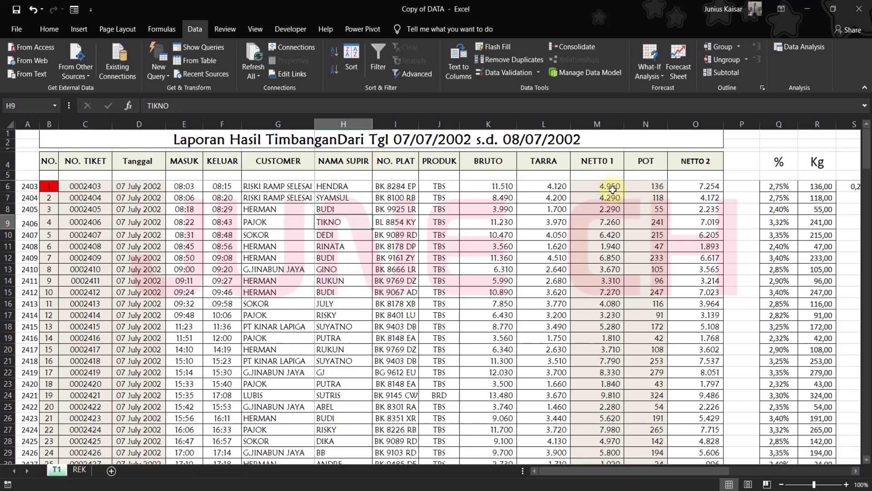
# Step: Add filters to the weighing table over B5:O156, using the blank row 5 beneath the headings for the filter controls
pyautogui.click(53, 175)
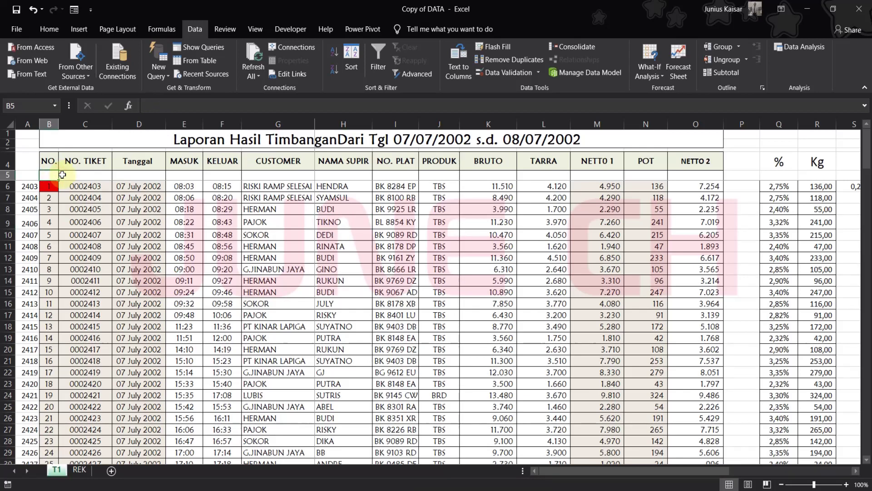
pyautogui.hotkey('shift', 'Right')
pyautogui.hotkey('shift', 'Right')
pyautogui.hotkey('shift', 'Right')
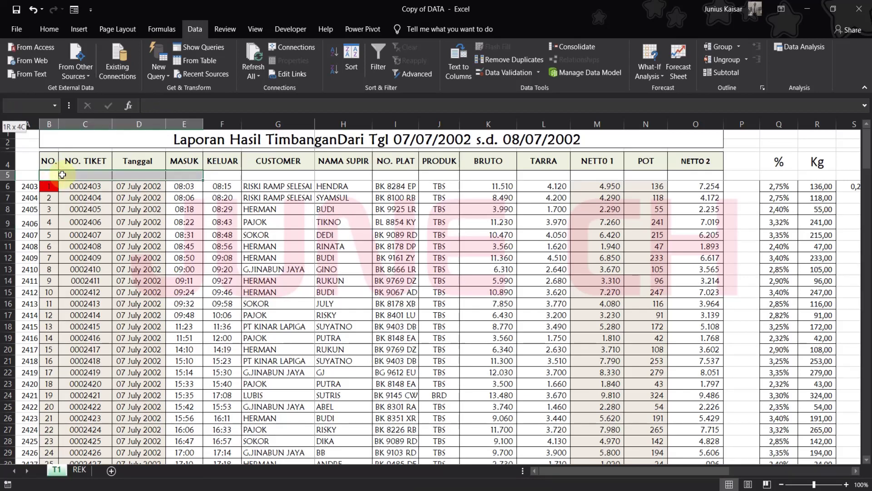
pyautogui.click(50, 176)
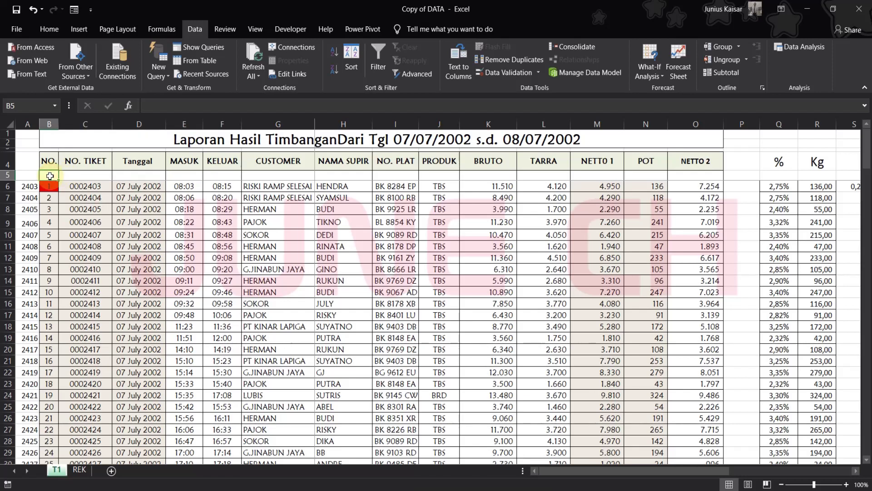
pyautogui.moveTo(50, 176); pyautogui.dragTo(686, 431)
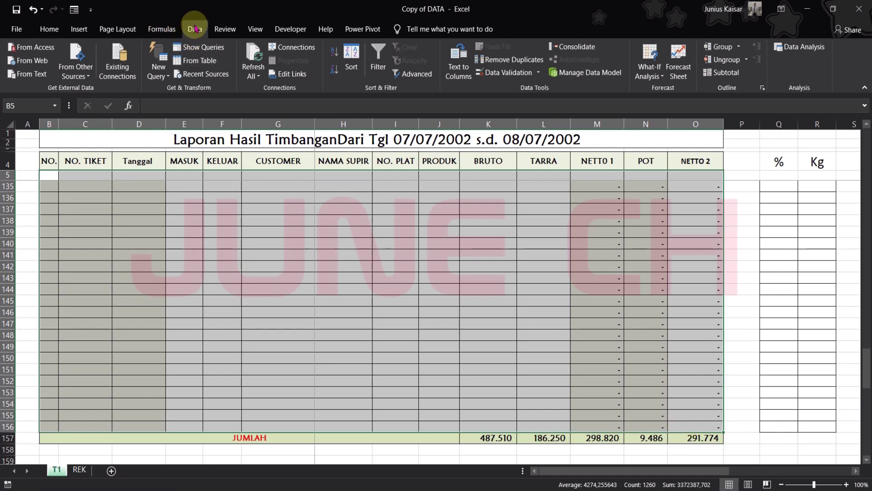
pyautogui.click(378, 59)
pyautogui.moveTo(866, 363); pyautogui.dragTo(866, 90)
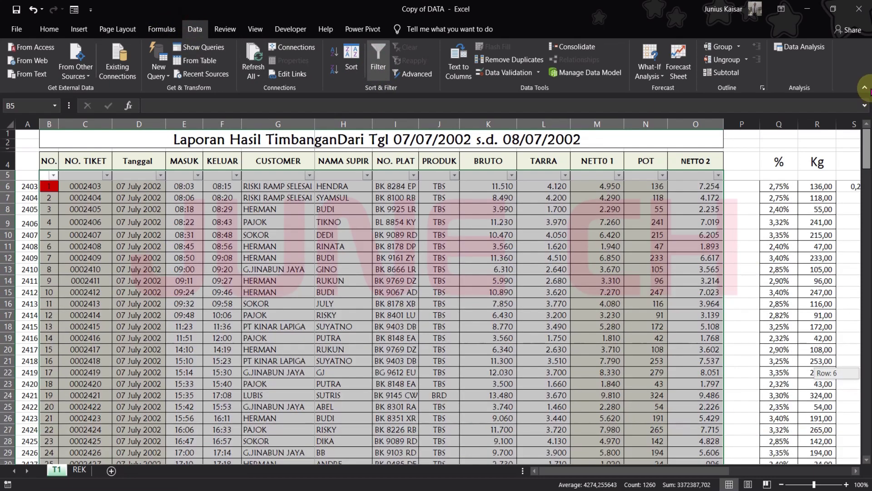
pyautogui.click(370, 295)
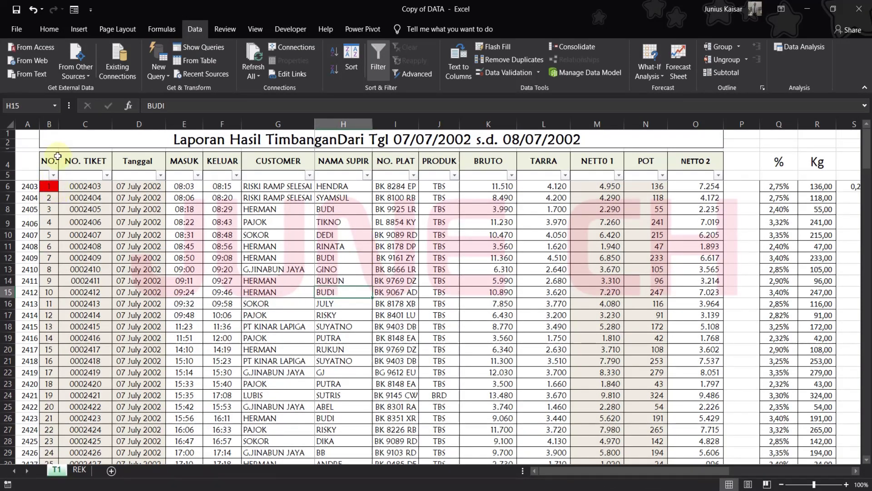
# Step: Filter the BRUTO column to exclude blanks and check the remaining rows down to the JUMLAH row
pyautogui.click(53, 176)
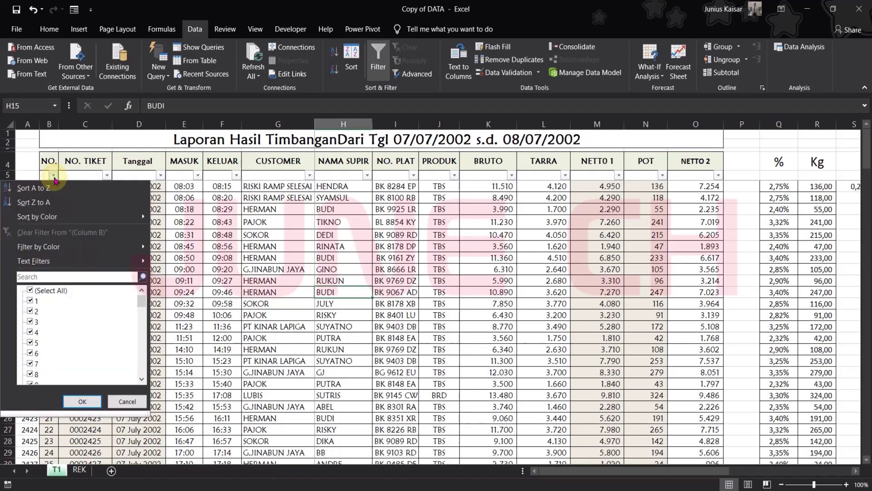
pyautogui.click(128, 400)
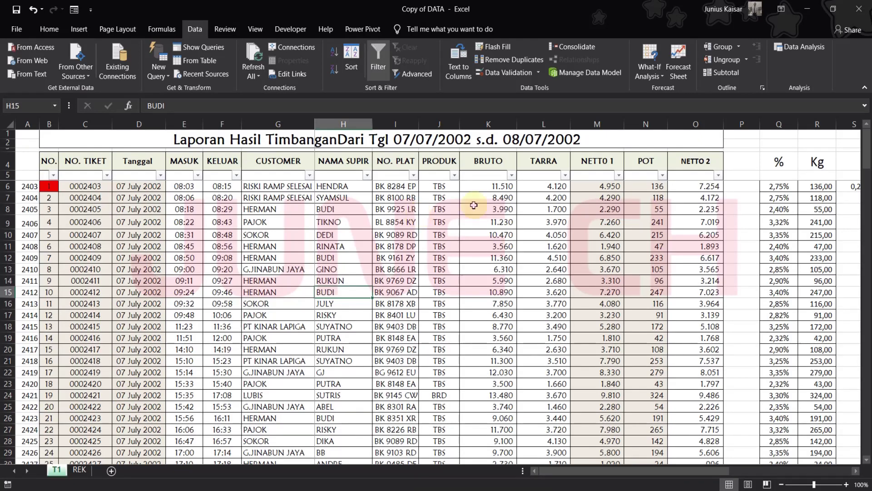
pyautogui.click(512, 176)
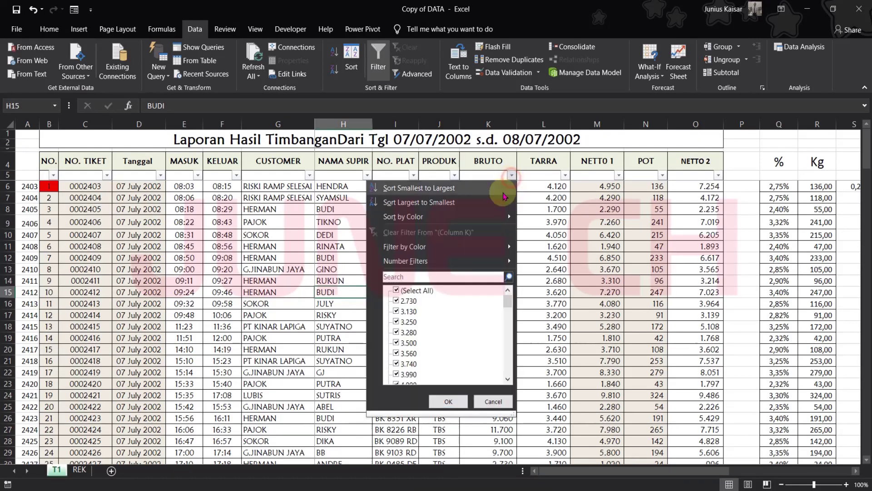
pyautogui.scroll(-2, 424, 325)
pyautogui.scroll(-6, 423, 324)
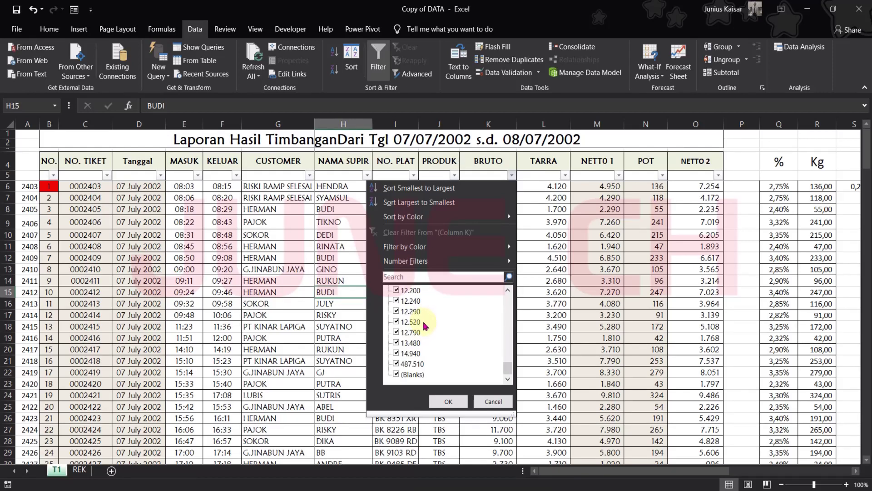
pyautogui.click(398, 376)
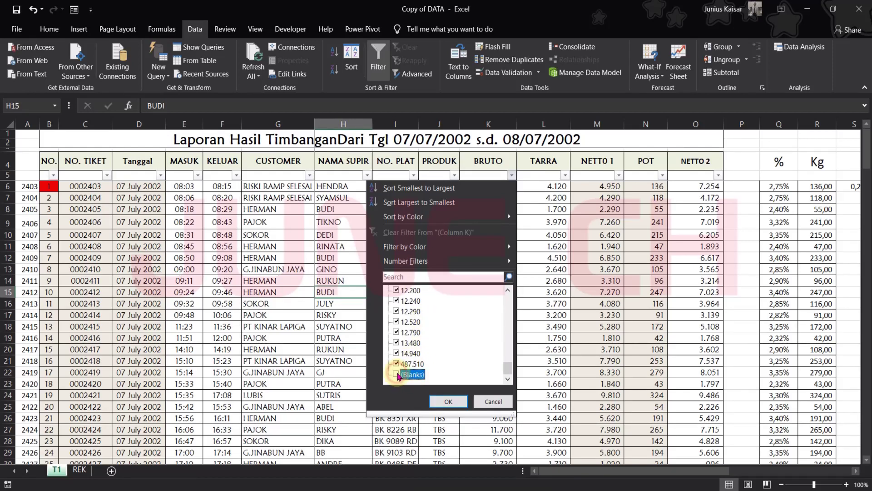
pyautogui.click(449, 401)
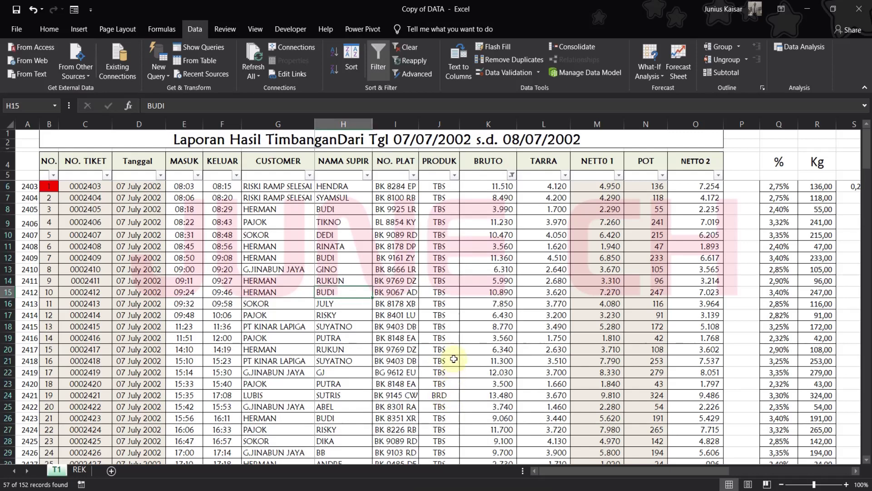
pyautogui.scroll(-17, 454, 352)
pyautogui.scroll(5, 455, 350)
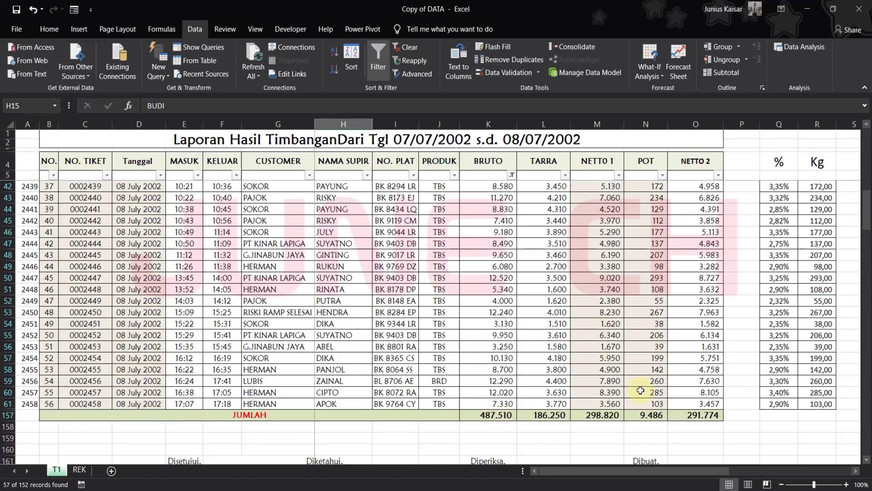
# Step: Group the NETTO 1 column M, collapse and expand the group, and repeat using the outline levels 1 and 2
pyautogui.click(605, 123)
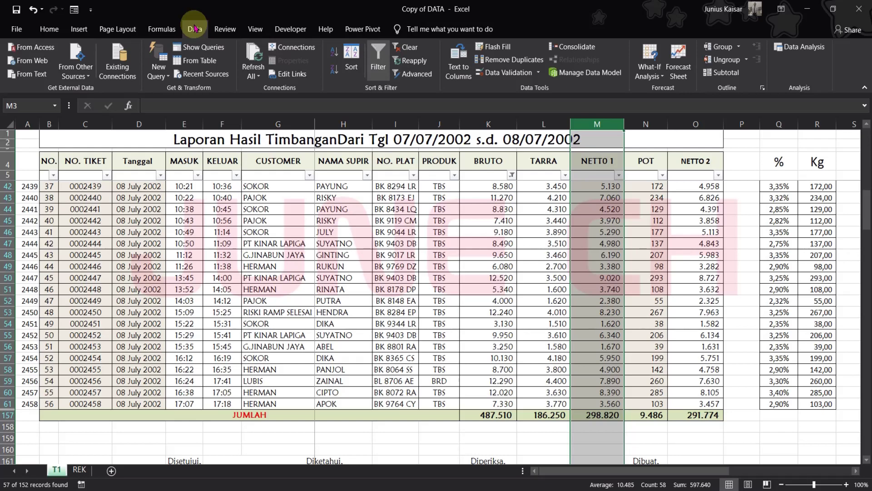
pyautogui.click(720, 46)
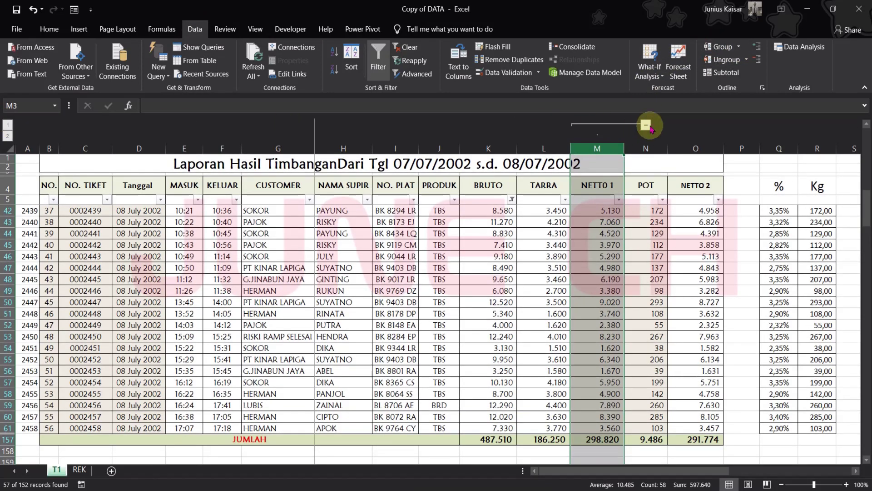
pyautogui.click(646, 125)
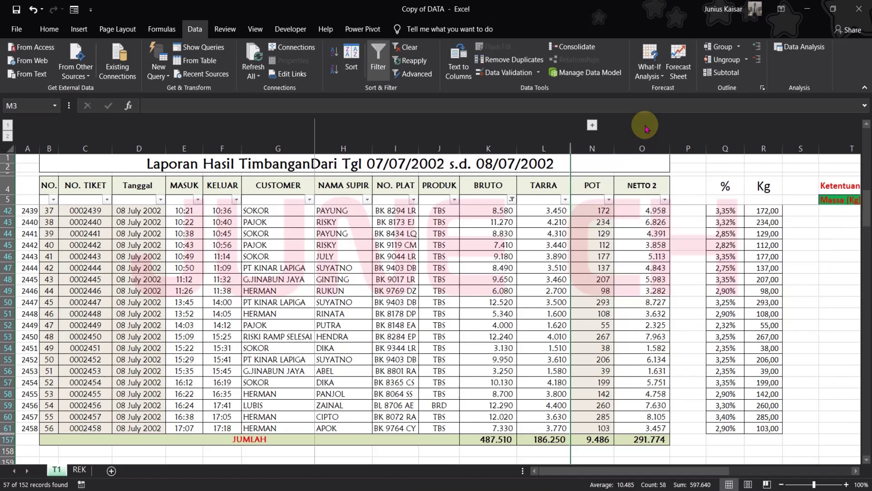
pyautogui.click(592, 125)
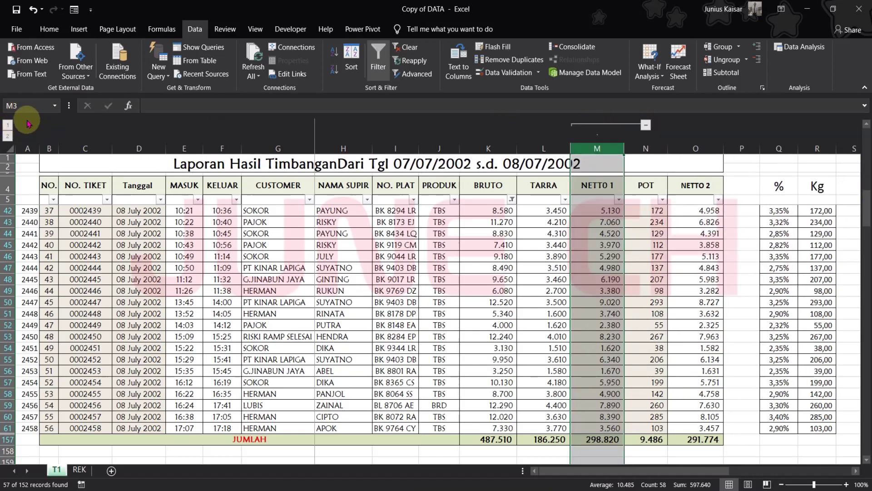
pyautogui.click(8, 127)
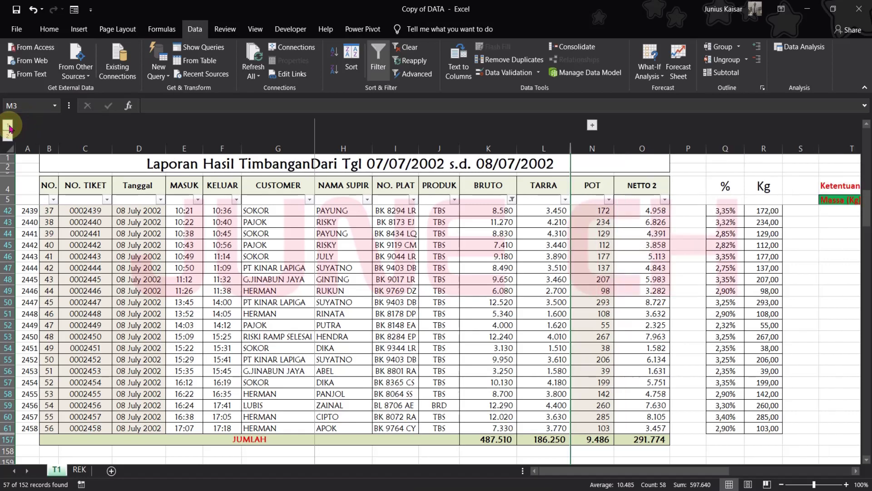
pyautogui.click(8, 137)
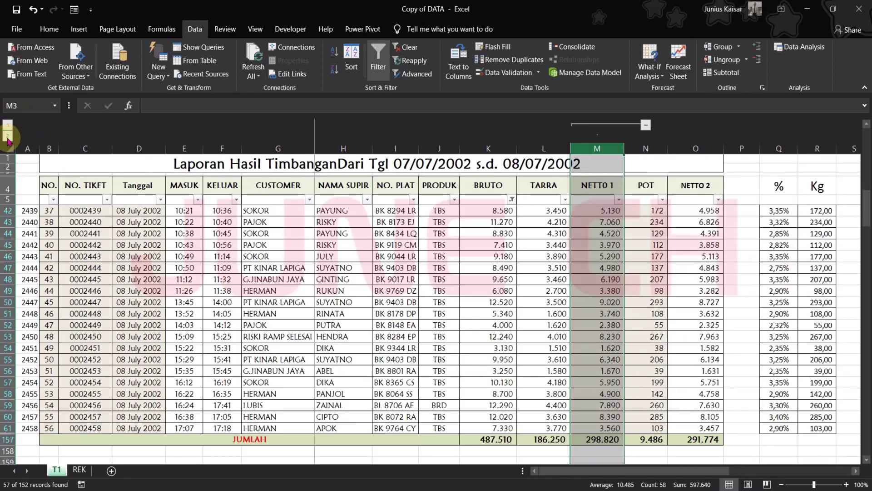
# Step: Compare the supplier list on the REK sheet with the customers offered by the CUSTOMER filter on sheet T1
pyautogui.hotkey('ctrl', 'pagedown')
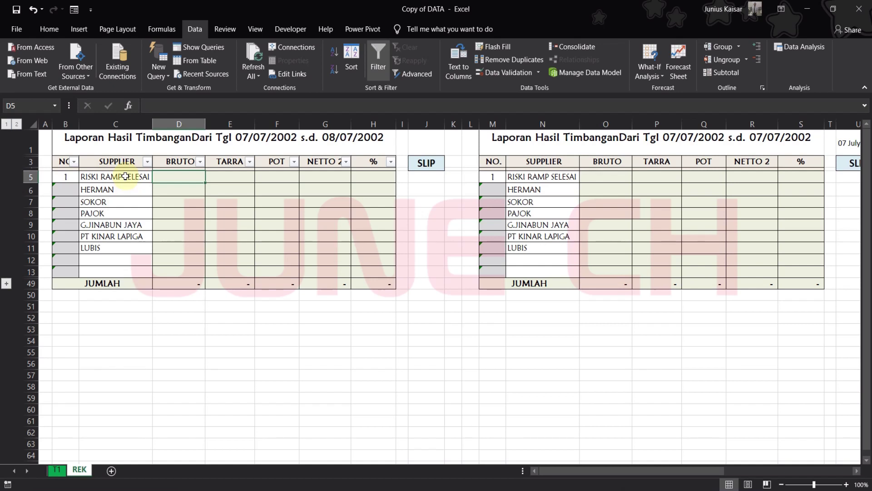
pyautogui.click(58, 470)
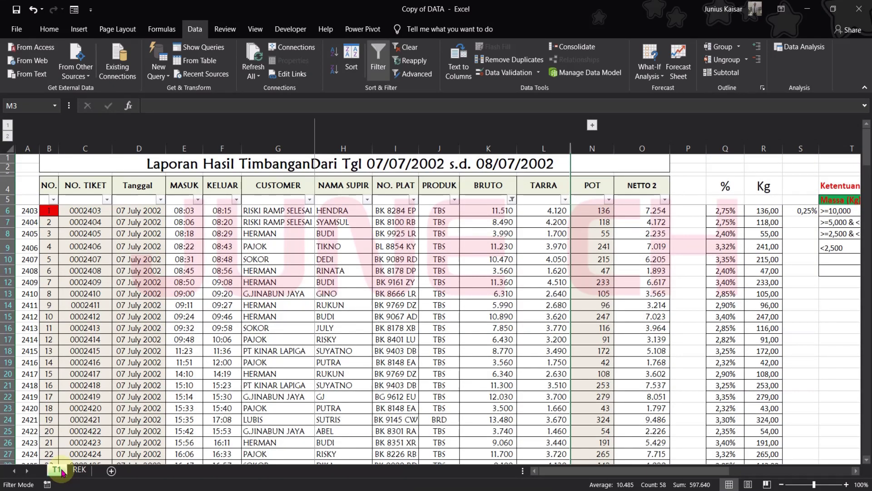
pyautogui.click(309, 201)
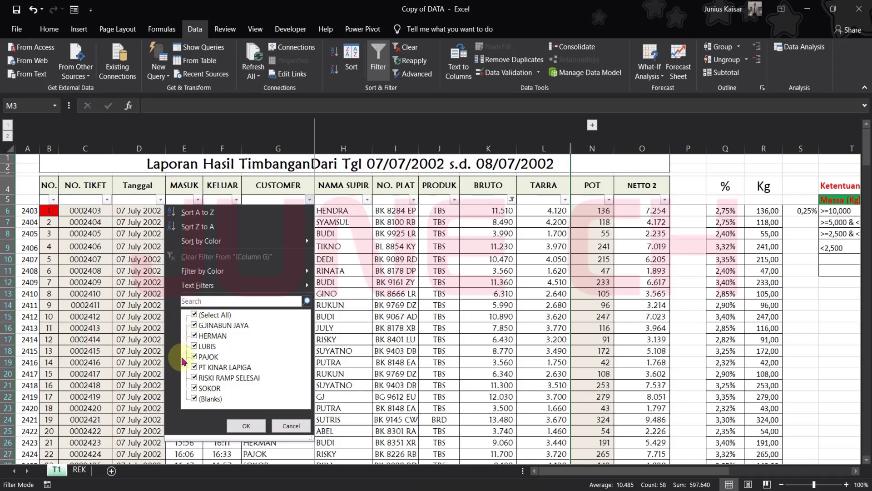
pyautogui.click(246, 425)
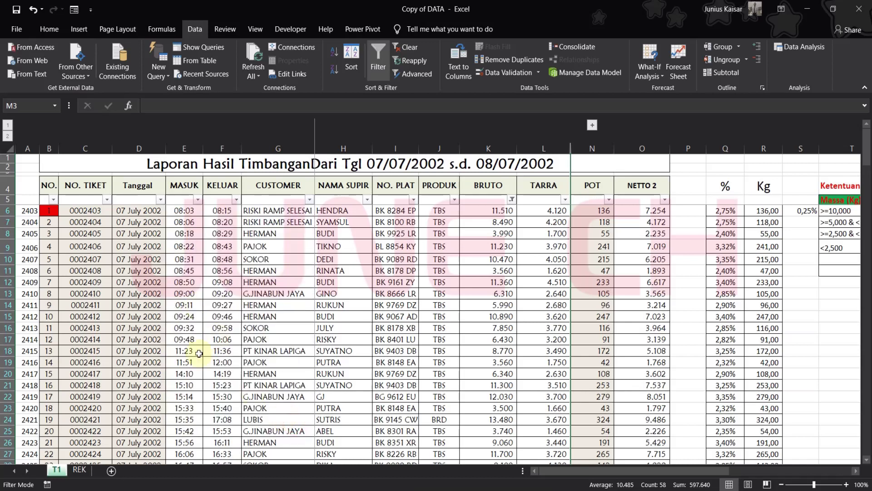
# Step: Review the weighing rows on sheet T1 and each supplier name in C5:C11 on the REK sheet
pyautogui.scroll(-10, 204, 358)
pyautogui.scroll(-8, 204, 357)
pyautogui.scroll(8, 204, 357)
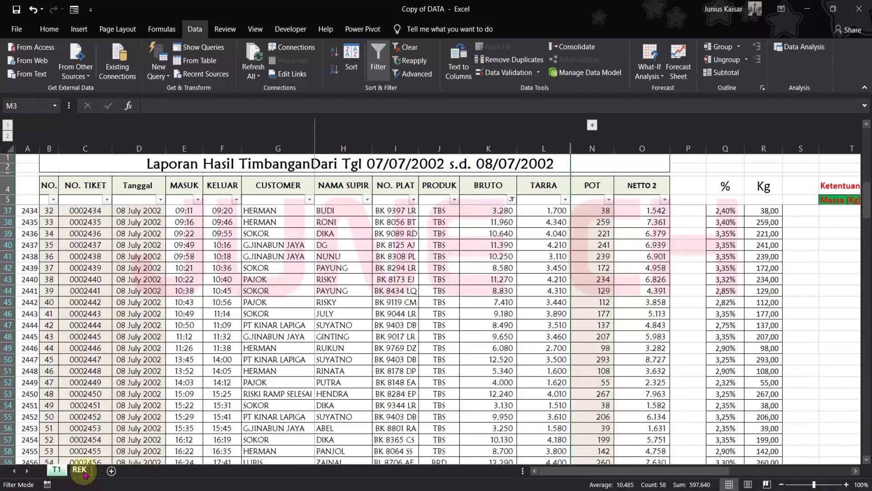
pyautogui.click(79, 470)
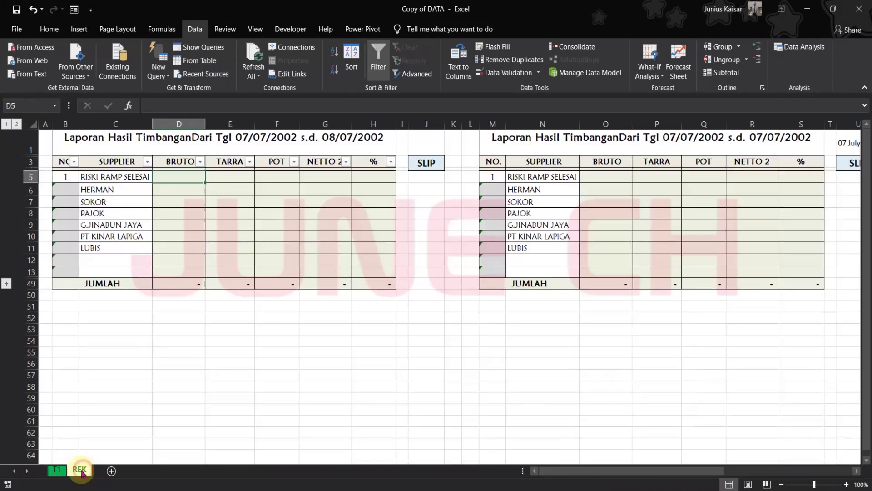
pyautogui.click(119, 179)
pyautogui.click(117, 190)
pyautogui.click(117, 201)
pyautogui.click(114, 214)
pyautogui.click(113, 225)
pyautogui.click(115, 236)
pyautogui.click(114, 248)
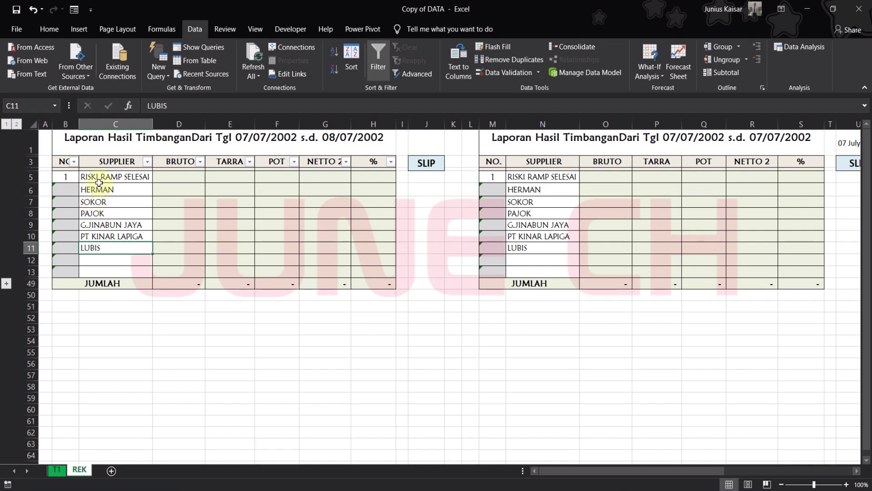
# Step: Start a SUMIF formula in BRUTO cell D5 of REK with the absolute customer range 'T1'!$G$6:$G$61
pyautogui.click(184, 175)
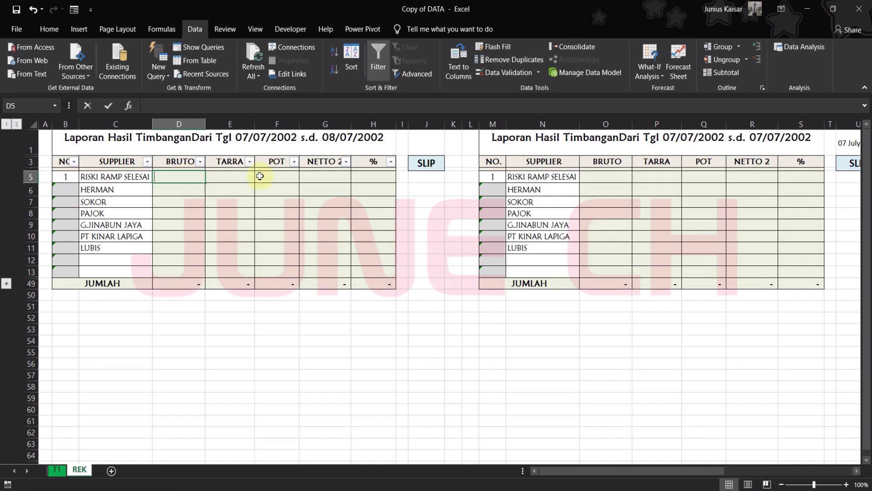
pyautogui.write('=sumif')
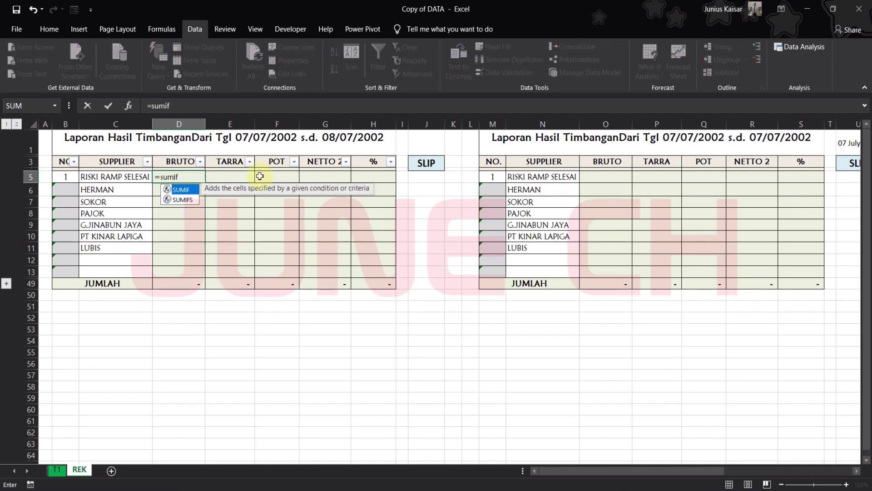
pyautogui.write('(')
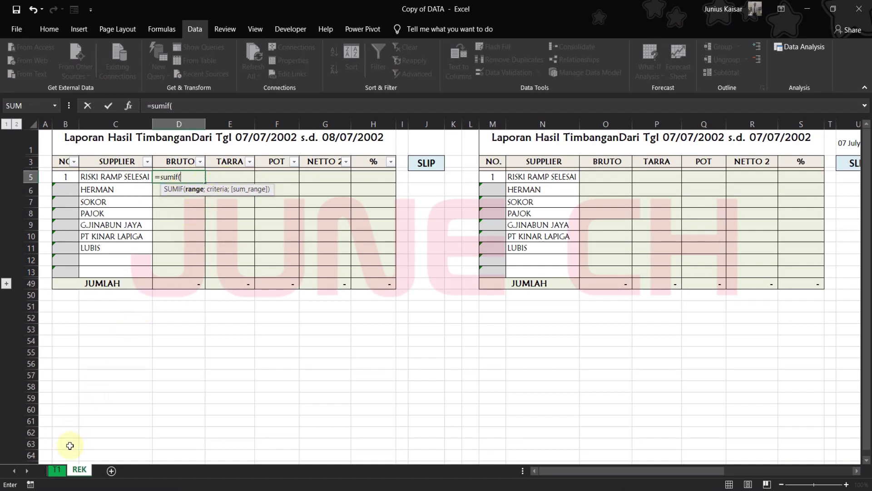
pyautogui.click(60, 473)
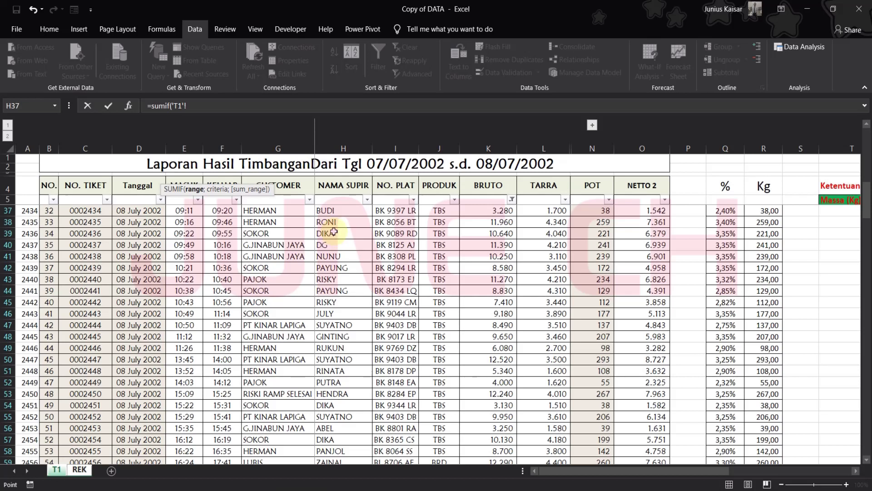
pyautogui.scroll(11, 275, 222)
pyautogui.click(302, 210)
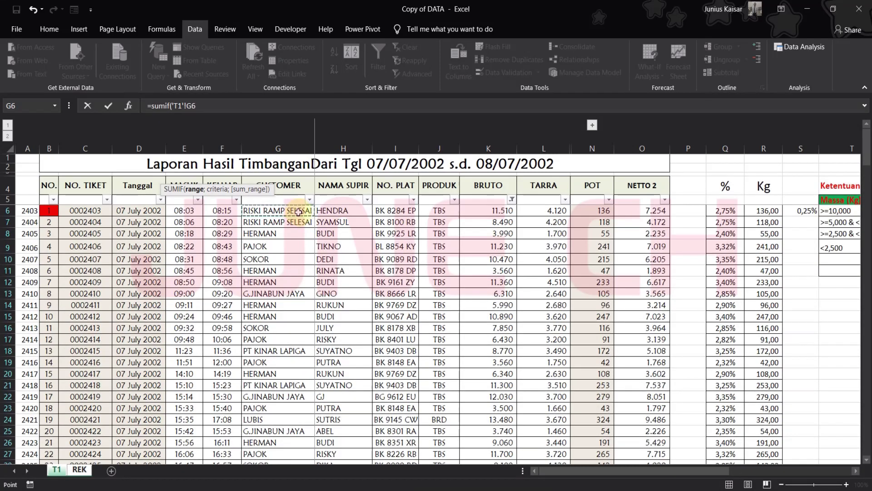
pyautogui.scroll(-16, 291, 268)
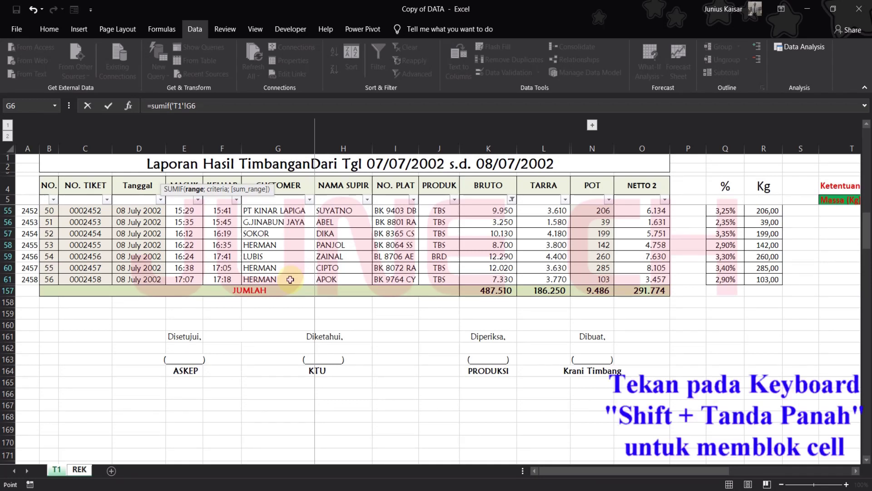
pyautogui.keyDown('shift'); pyautogui.click(290, 279); pyautogui.keyUp('shift')
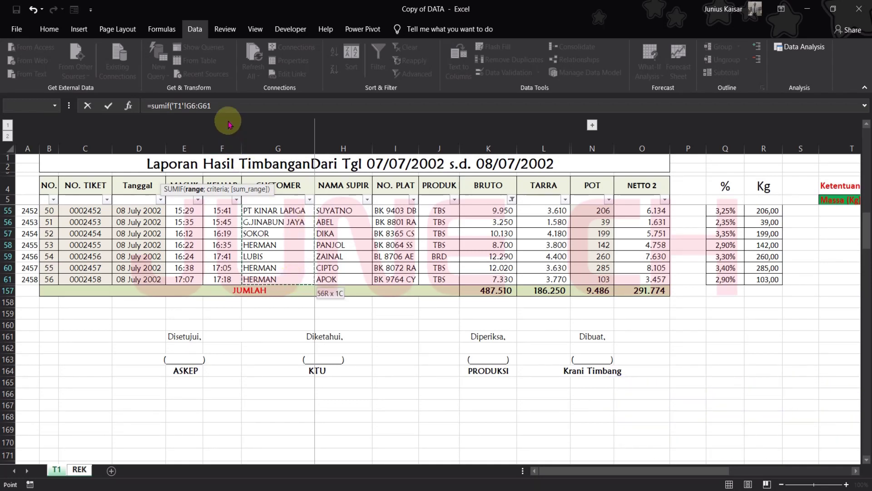
pyautogui.click(186, 106)
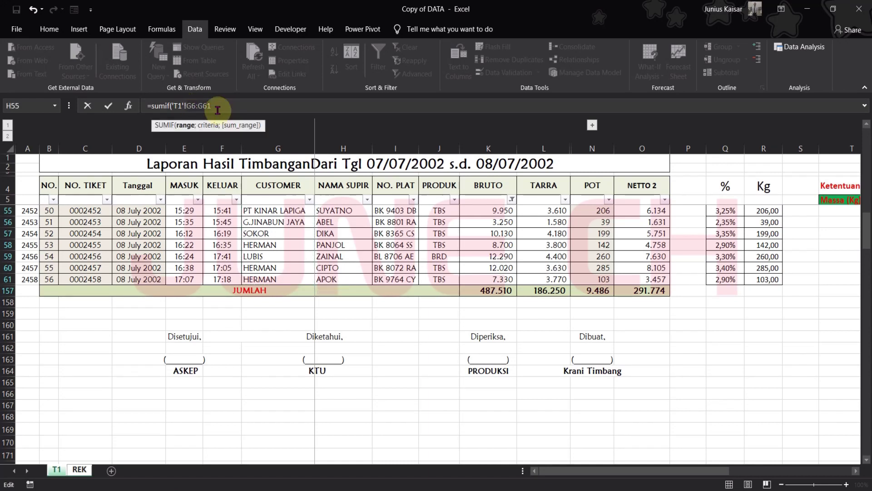
pyautogui.press('F4')
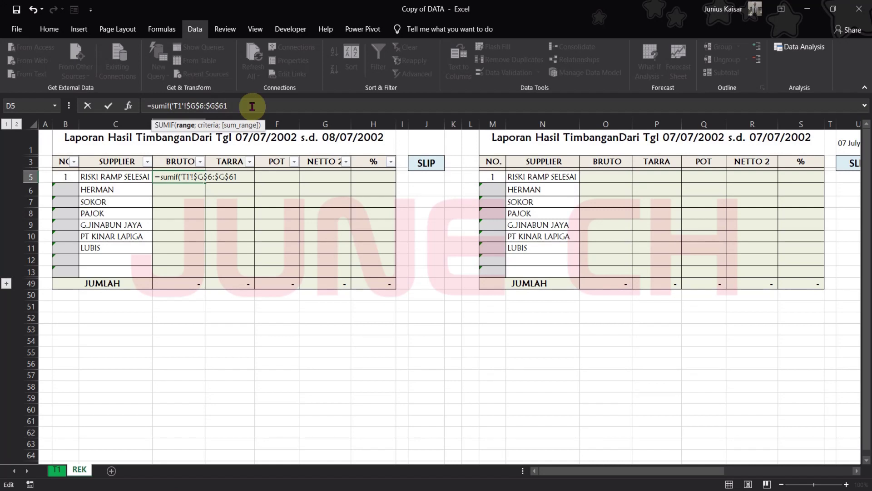
# Step: Add supplier cell $C5 as the SUMIF criteria, without the REK! sheet prefix and with only its column locked
pyautogui.write(';')
pyautogui.click(122, 177)
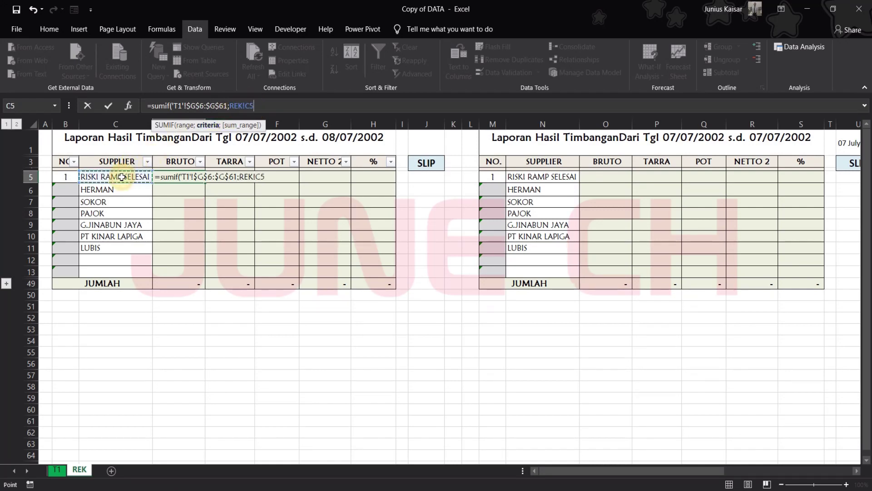
pyautogui.click(257, 104)
pyautogui.press('Left')
pyautogui.press('Left')
pyautogui.press('BackSpace')
pyautogui.press('BackSpace')
pyautogui.press('BackSpace')
pyautogui.press('BackSpace')
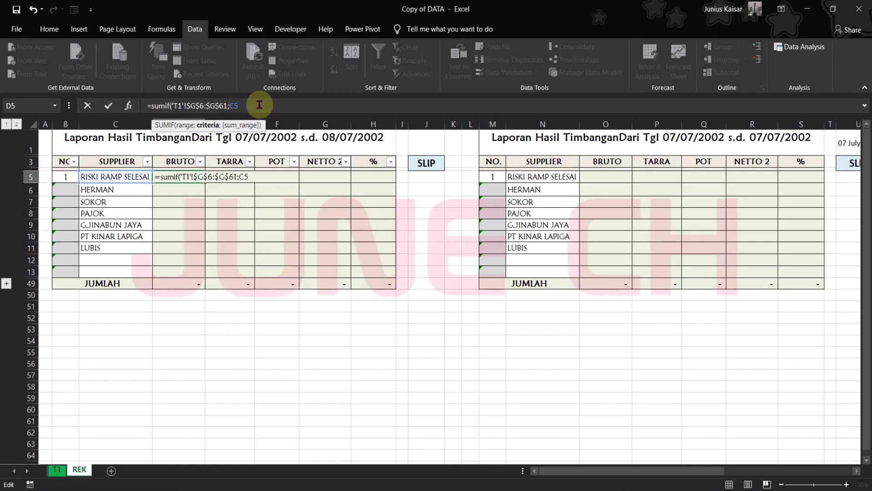
pyautogui.write('$')
pyautogui.press('End')
pyautogui.write(';')
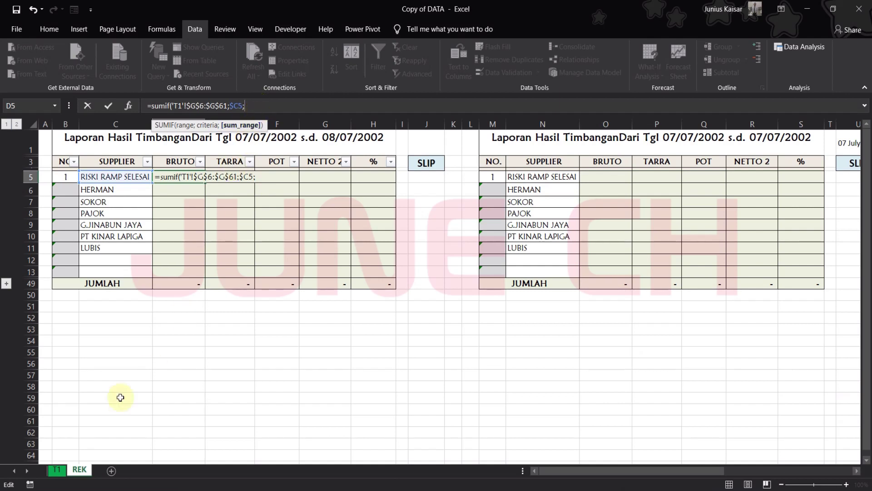
# Step: Complete the D5 SUMIF with the BRUTO sum range 'T1'!K$6:K$61, locking only the rows
pyautogui.click(58, 474)
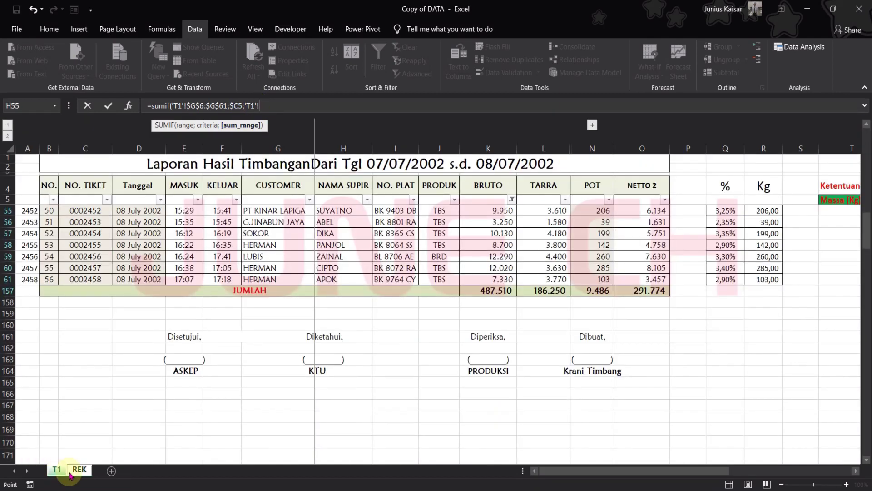
pyautogui.scroll(14, 452, 314)
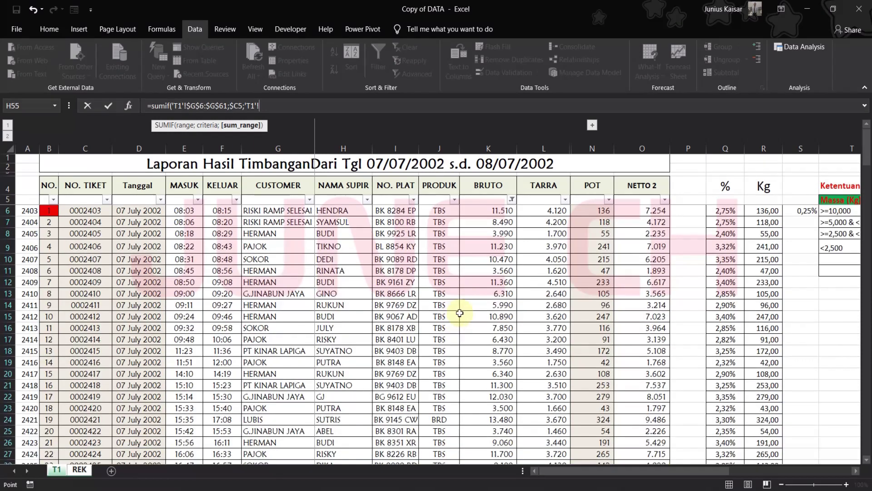
pyautogui.click(486, 211)
pyautogui.scroll(-4, 490, 268)
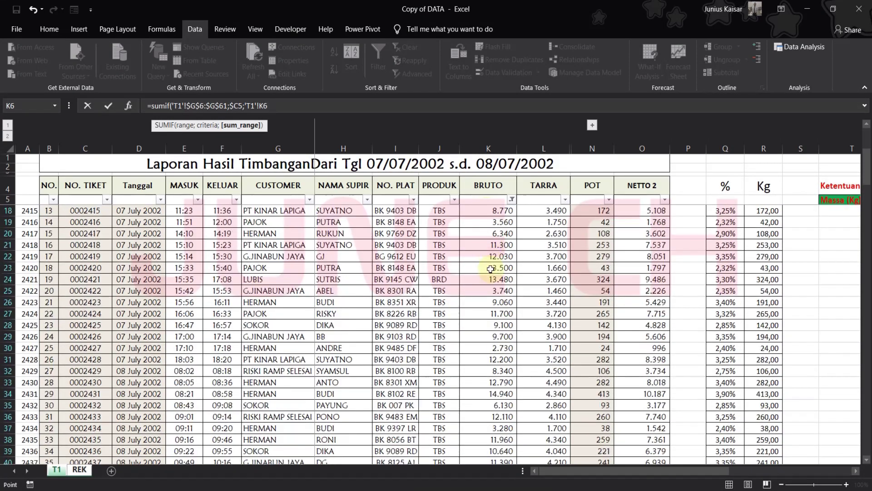
pyautogui.scroll(-15, 491, 269)
pyautogui.scroll(3, 494, 279)
pyautogui.write(':')
pyautogui.moveTo(260, 105); pyautogui.dragTo(279, 105)
pyautogui.click(279, 106)
pyautogui.write('1')
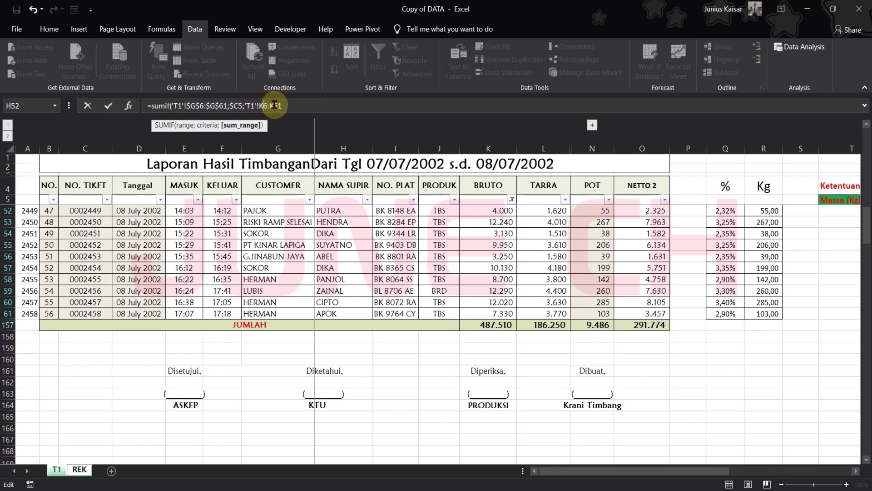
pyautogui.press('F4')
pyautogui.press('F4')
pyautogui.click(296, 106)
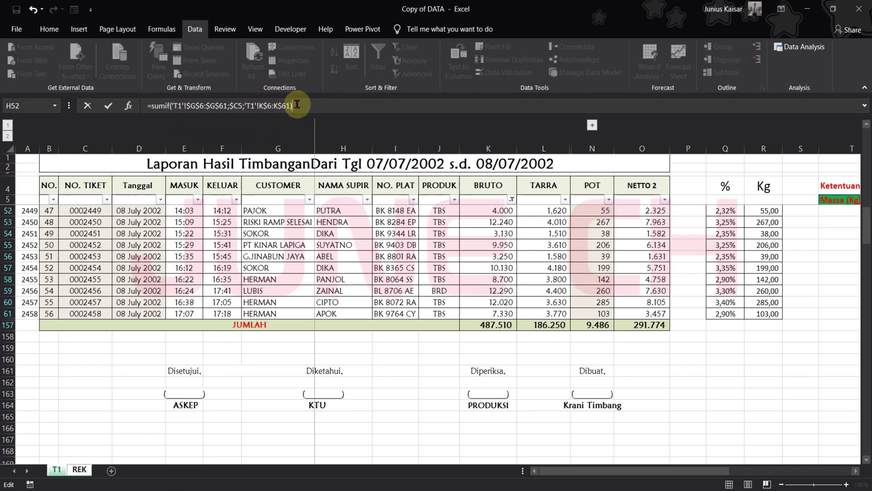
pyautogui.press('Return')
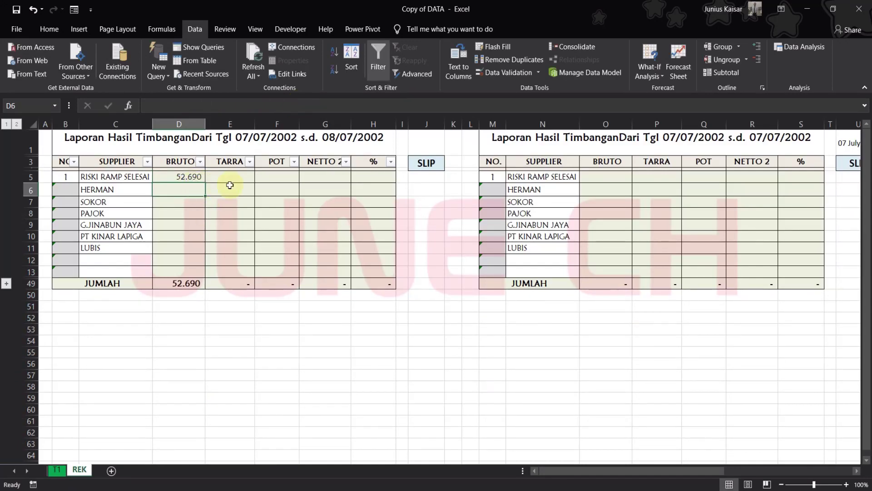
# Step: Fill the D5 formula across to G5 and check the sum columns used in D5 and E5 against sheet T1
pyautogui.click(201, 178)
pyautogui.moveTo(205, 182); pyautogui.dragTo(343, 181)
pyautogui.click(168, 180)
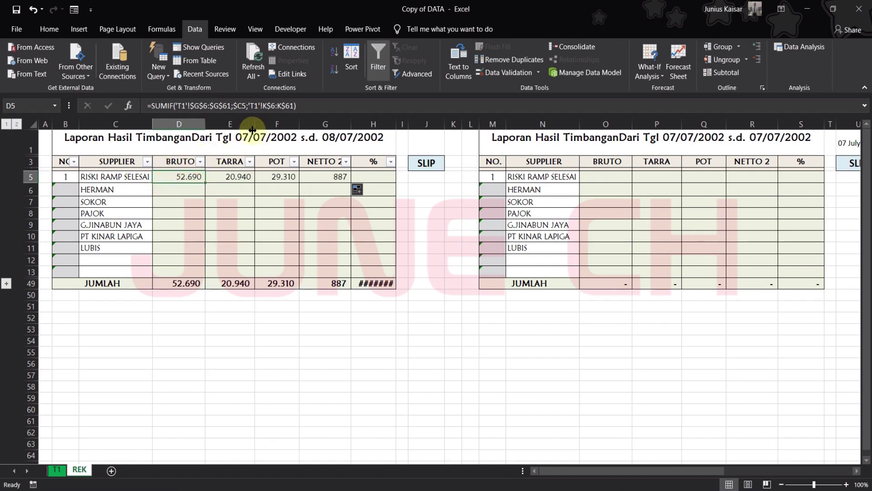
pyautogui.click(56, 471)
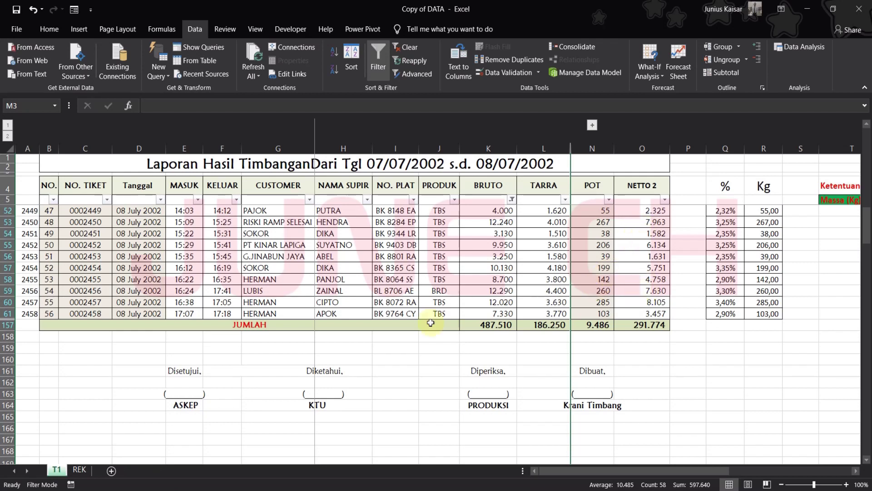
pyautogui.hotkey('ctrl', 'pagedown')
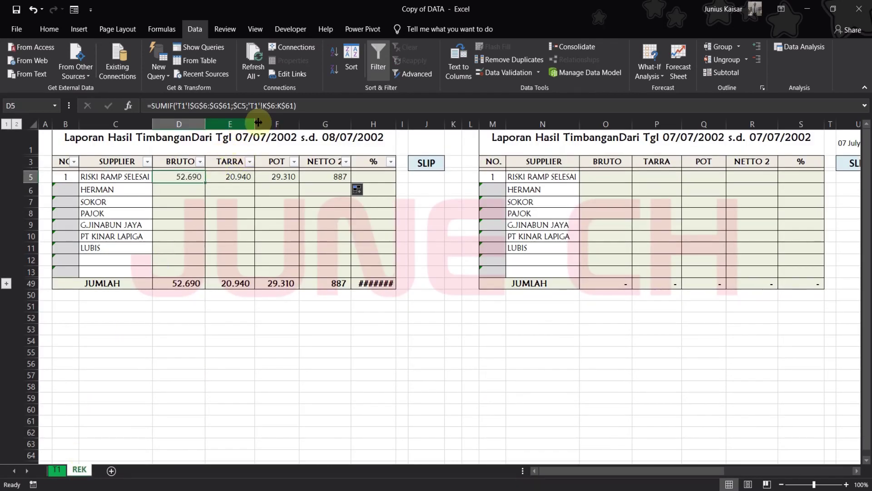
pyautogui.click(235, 178)
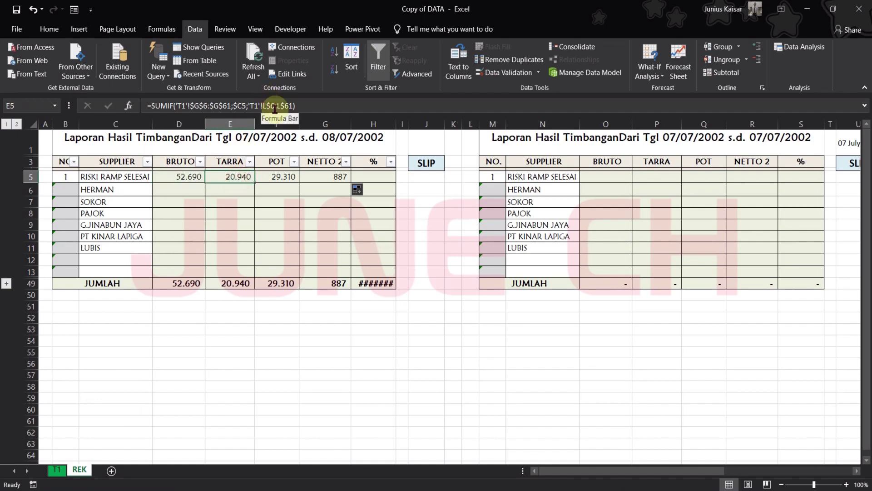
# Step: Correct the POT formula in F5 to sum 'T1'!N$6:N$61, after checking the POT column on sheet T1
pyautogui.click(271, 180)
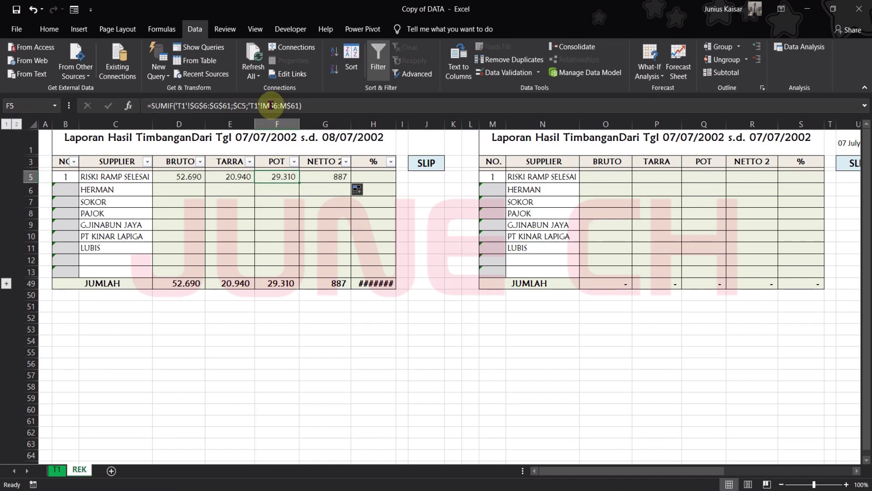
pyautogui.click(53, 472)
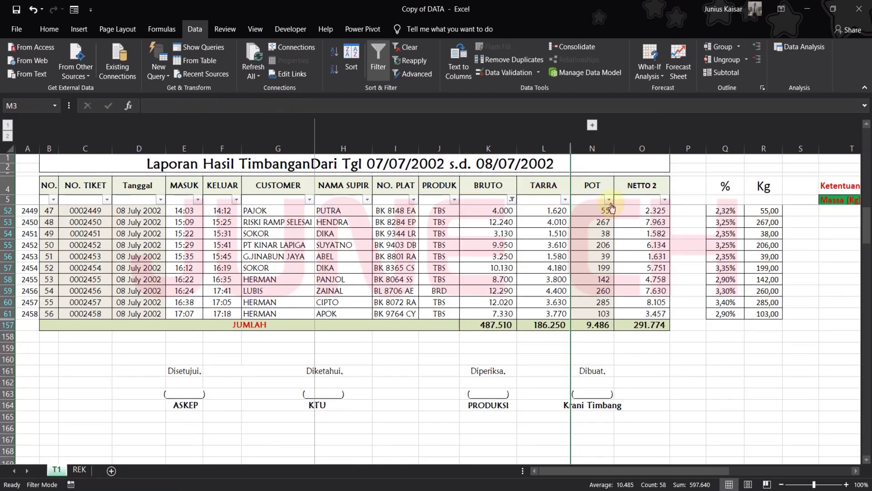
pyautogui.click(80, 469)
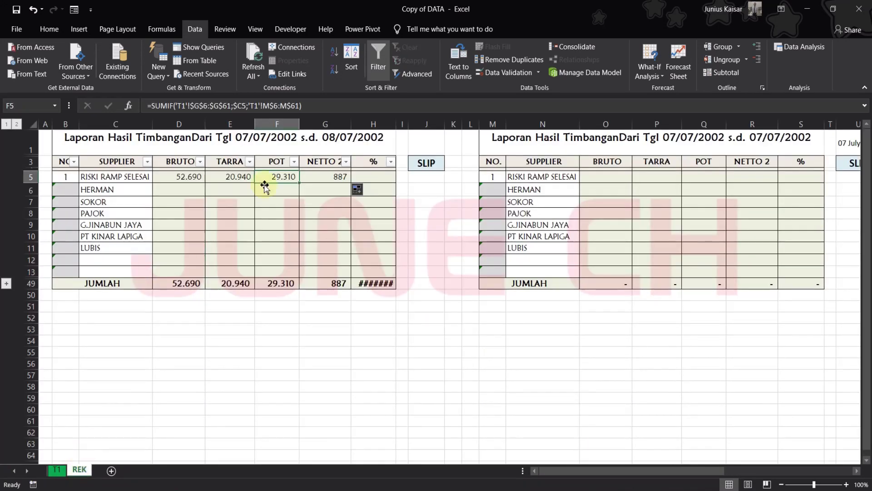
pyautogui.click(269, 106)
pyautogui.press('BackSpace')
pyautogui.write('n')
pyautogui.press('Home')
pyautogui.click(283, 107)
pyautogui.click(297, 105)
pyautogui.press('BackSpace')
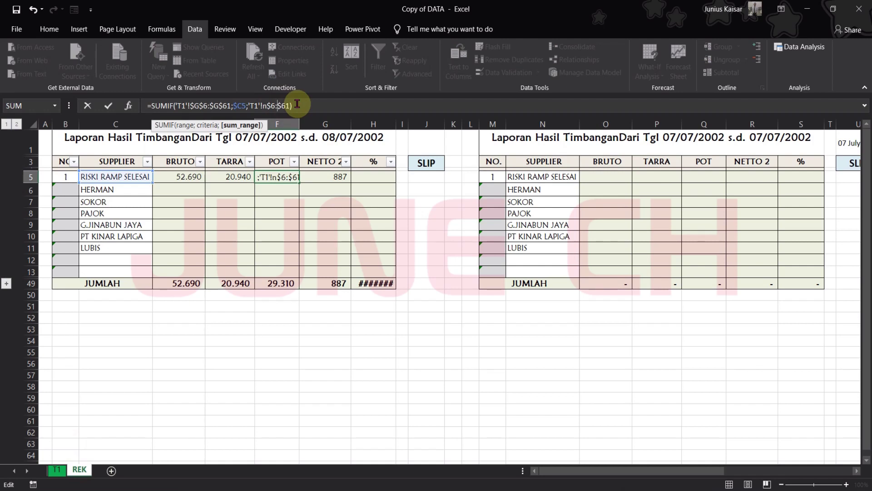
pyautogui.write('n')
pyautogui.press('Return')
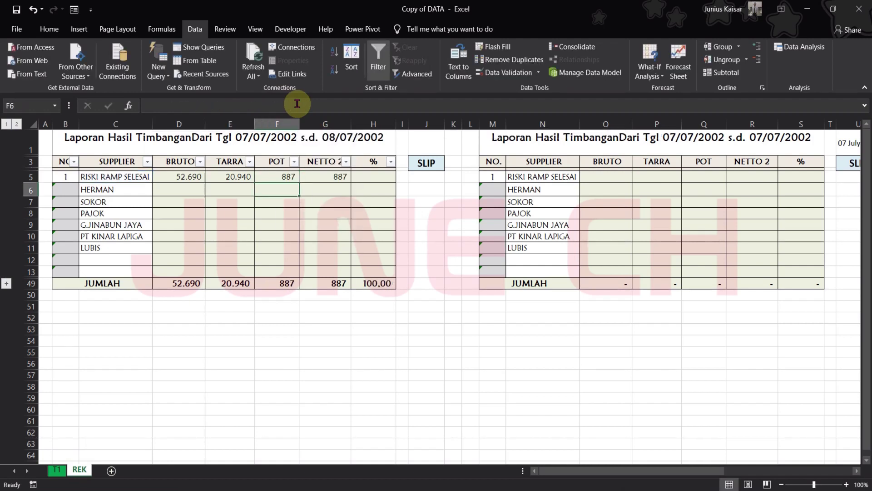
# Step: Correct the NETTO 2 formula in G5 to sum 'T1'!O$6:O$61, after checking the NETTO 2 column on sheet T1
pyautogui.click(324, 175)
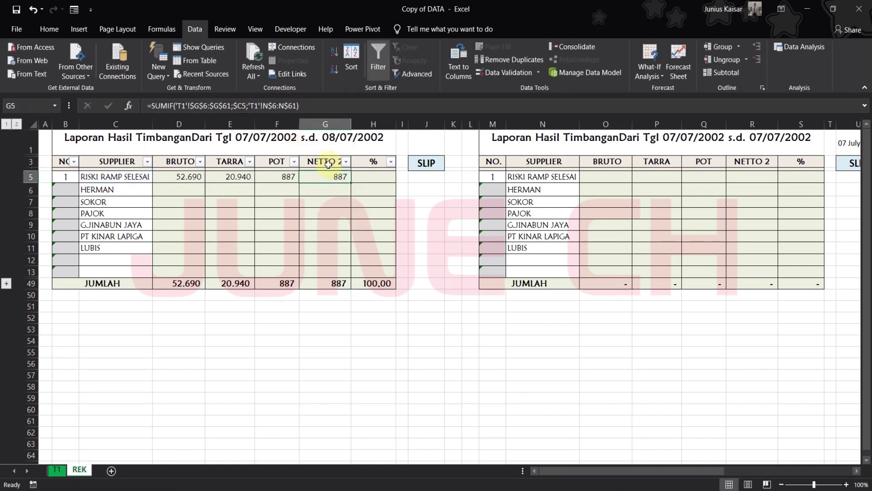
pyautogui.click(57, 469)
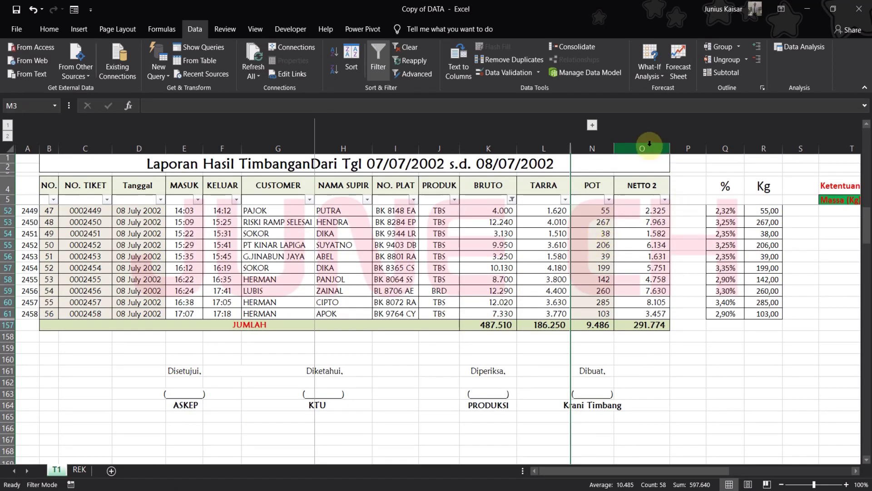
pyautogui.click(79, 469)
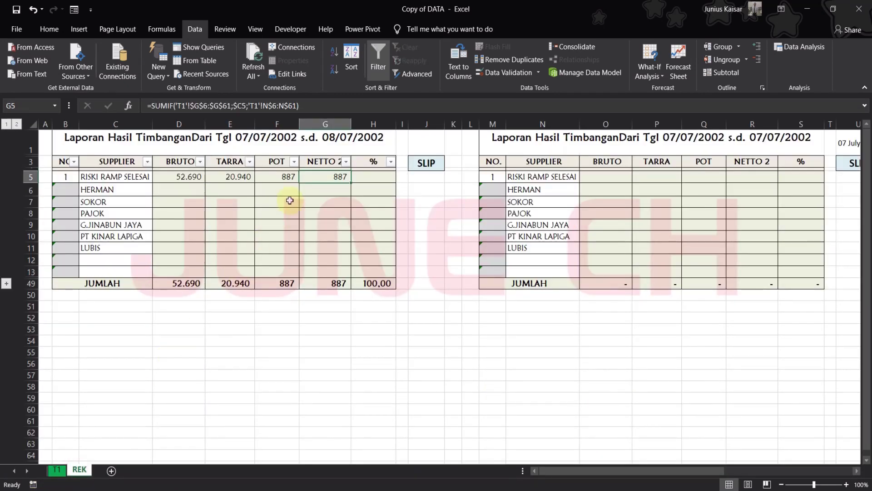
pyautogui.click(270, 106)
pyautogui.press('BackSpace')
pyautogui.write('o')
pyautogui.press('Return')
# Step: Fill the SUMIF formulas in D5:G5 down to row 11 for all the listed suppliers
pyautogui.moveTo(179, 177); pyautogui.dragTo(344, 251)
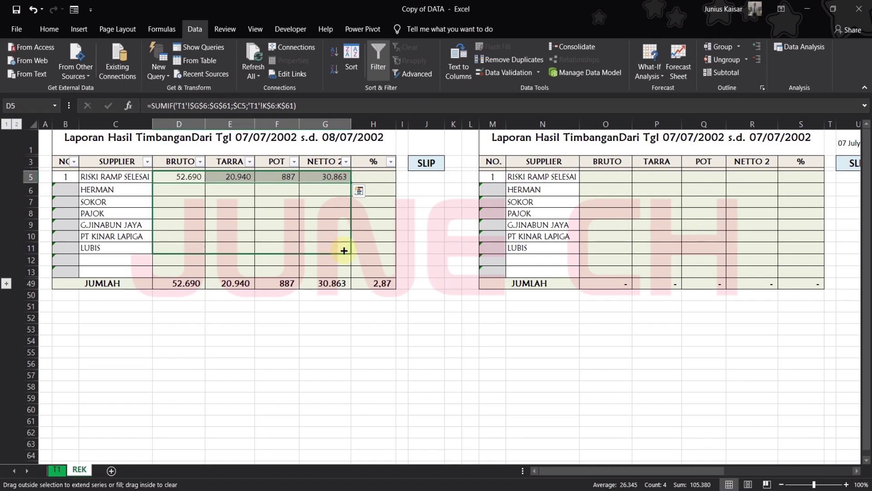
pyautogui.moveTo(344, 250); pyautogui.dragTo(344, 251)
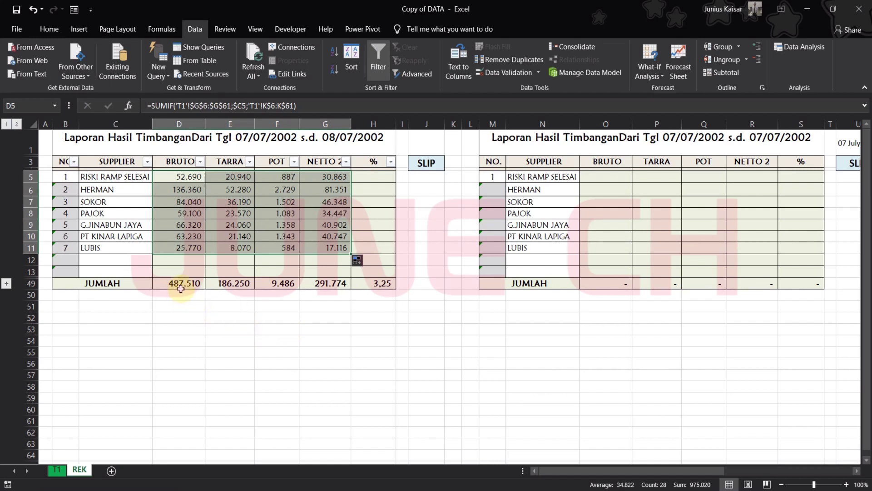
# Step: Try pasting a copy of the JUMLAH totals D49:G49 beneath the JUMLAH row on sheet T1 to compare both sets
pyautogui.moveTo(180, 288); pyautogui.dragTo(339, 290)
pyautogui.rightClick(339, 291)
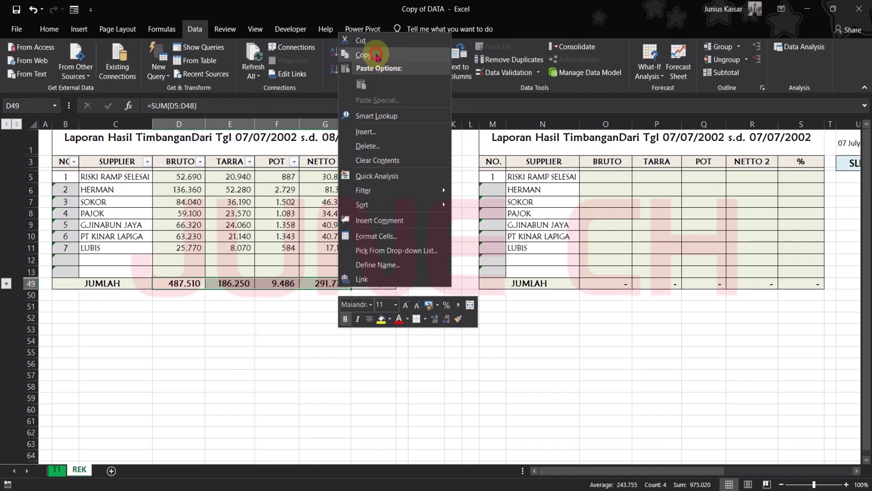
pyautogui.click(377, 56)
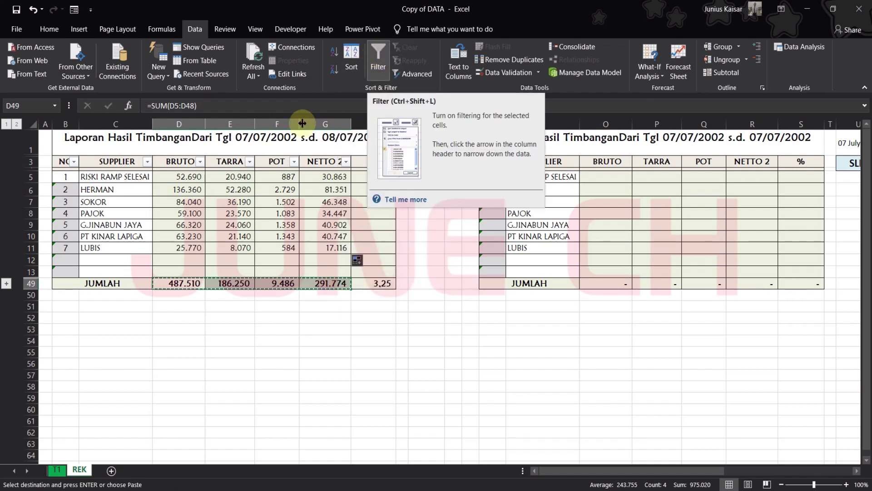
pyautogui.click(56, 469)
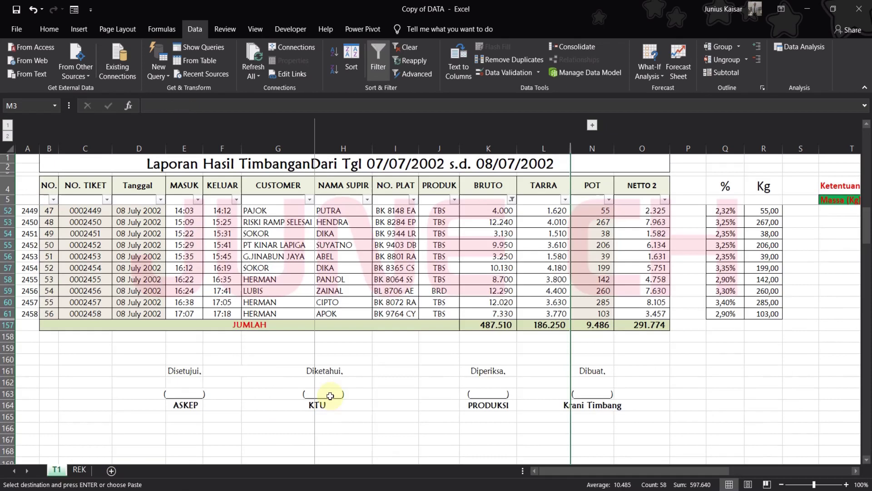
pyautogui.rightClick(504, 337)
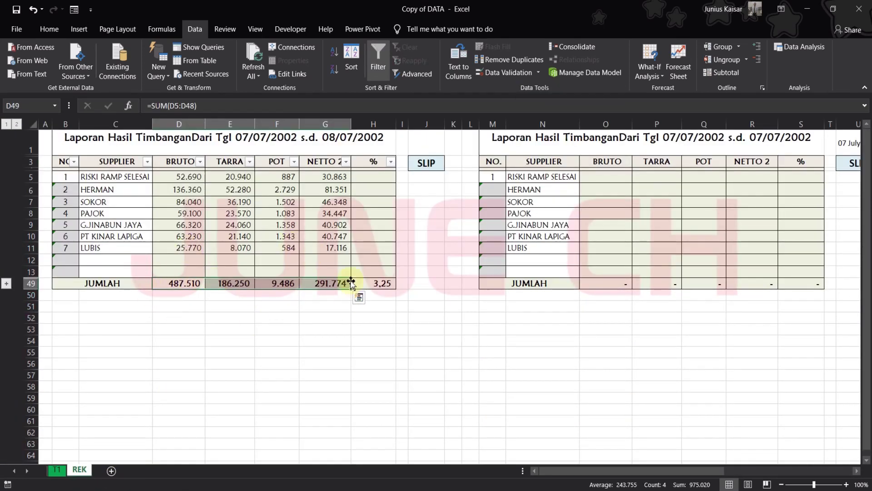
pyautogui.click(57, 469)
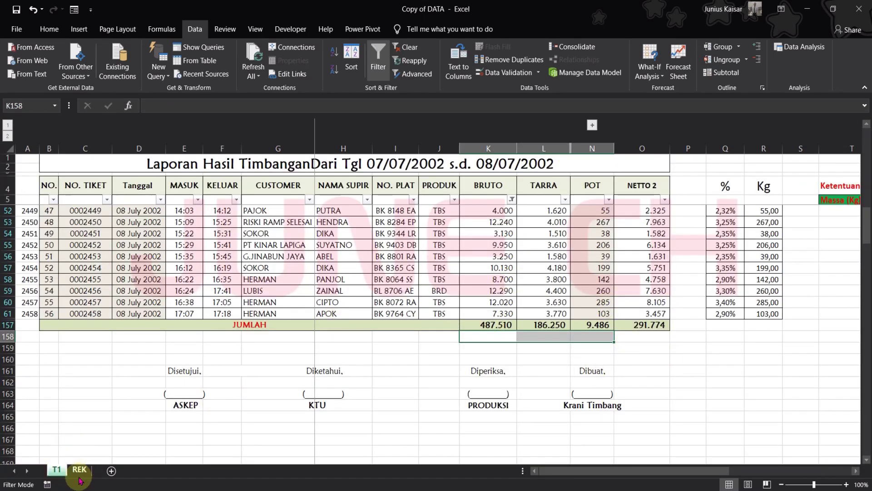
pyautogui.click(79, 477)
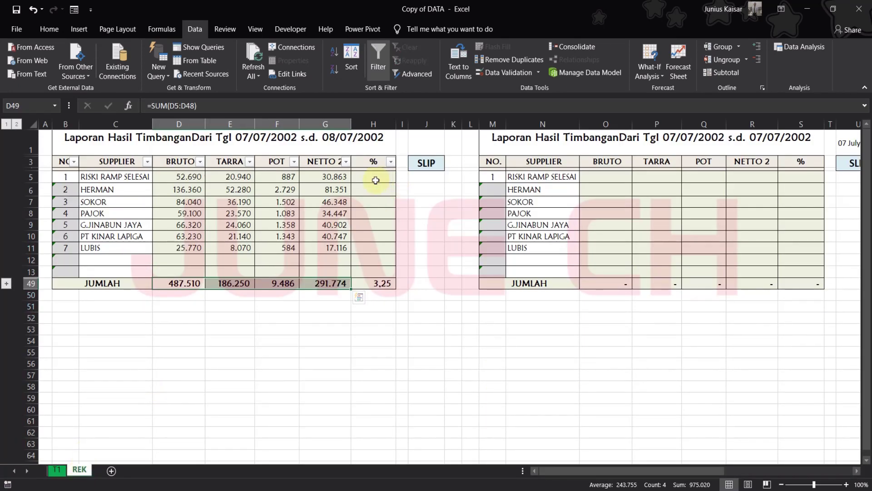
# Step: Enter =IFERROR(F5/G5%;"") in H5 to calculate the first supplier's POT percentage of NETTO 2
pyautogui.click(379, 181)
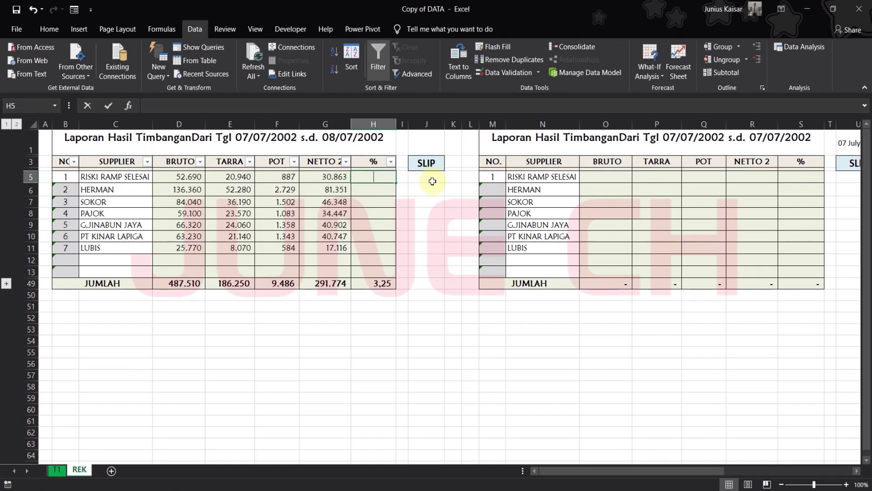
pyautogui.write('=iferror(')
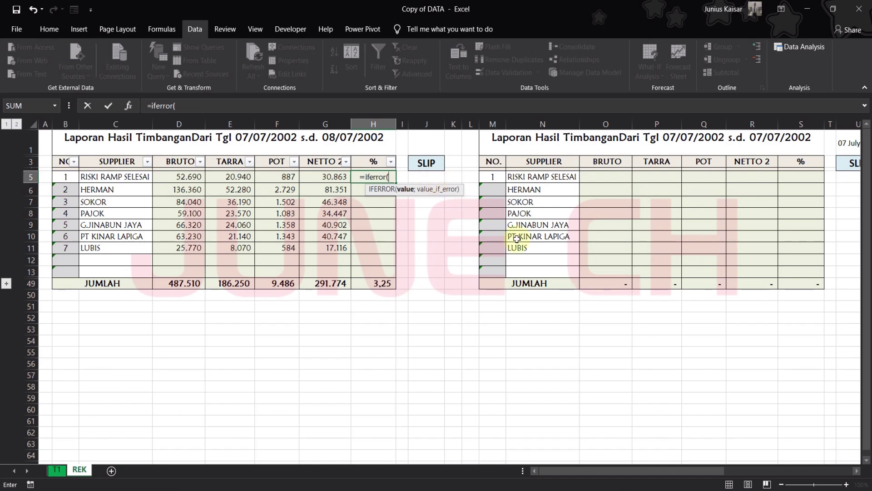
pyautogui.press('Left')
pyautogui.press('Left')
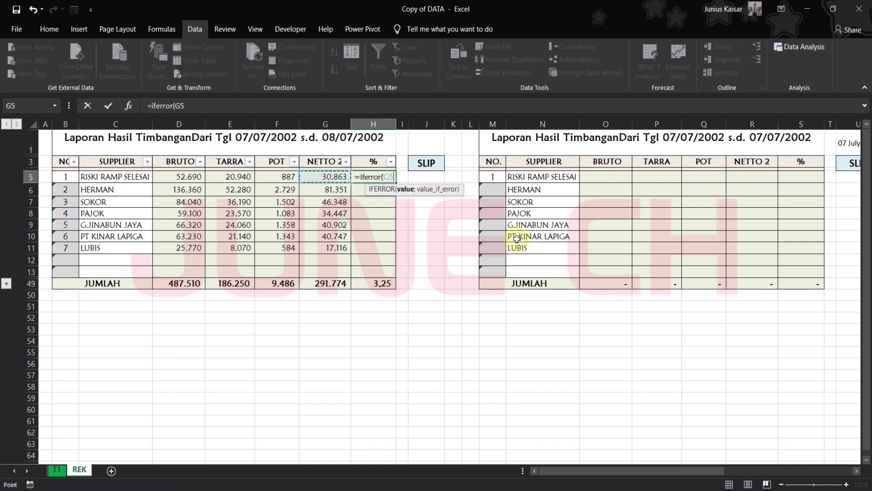
pyautogui.write('/')
pyautogui.press('Left')
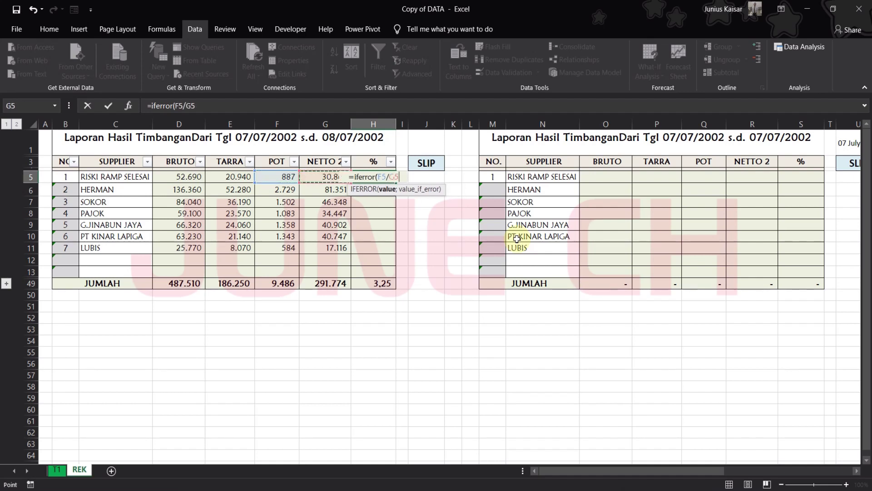
pyautogui.write('%')
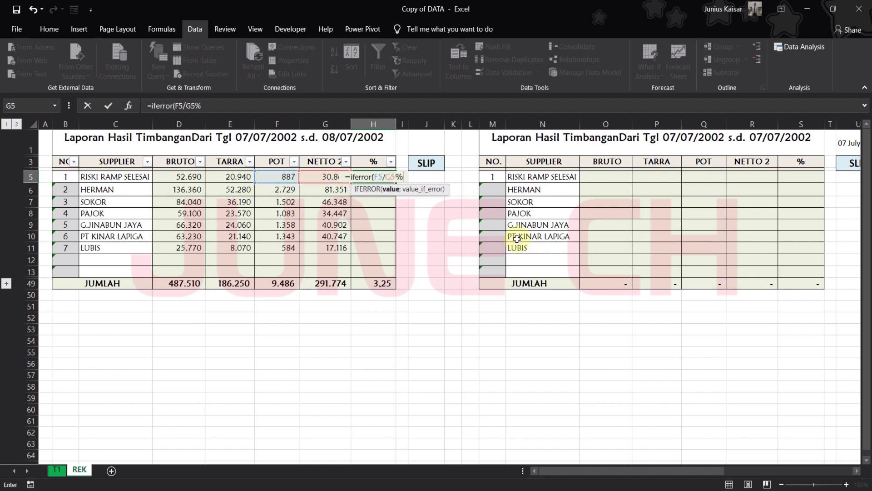
pyautogui.write(';')
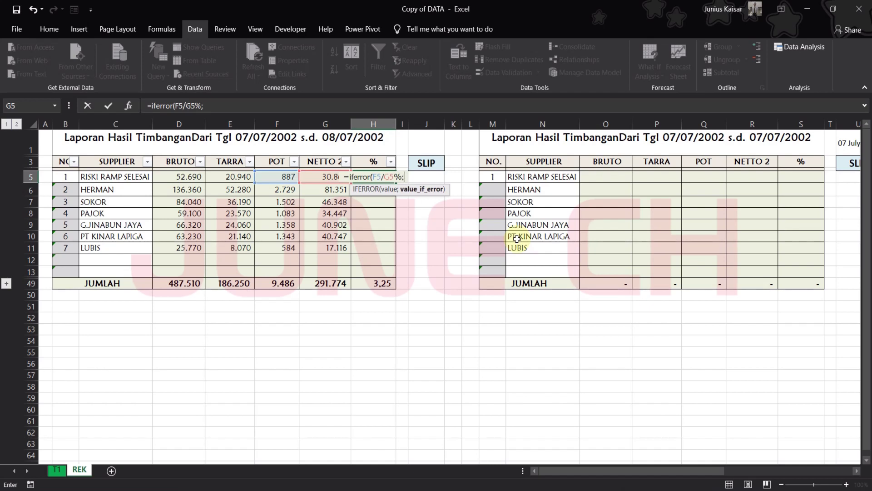
pyautogui.write('""')
pyautogui.press('Return')
# Step: Fill the percentage formula from H5 down to H11 and check the JUMLAH percentage cell H49
pyautogui.click(381, 177)
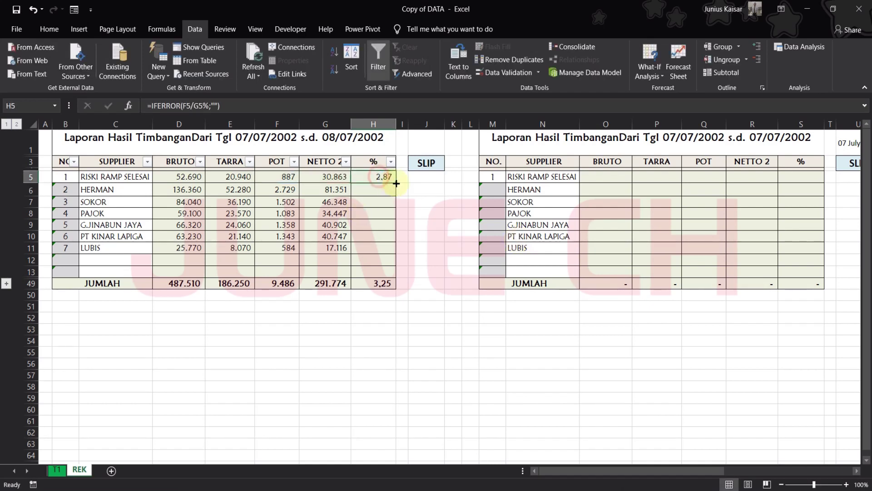
pyautogui.moveTo(396, 183); pyautogui.dragTo(397, 258)
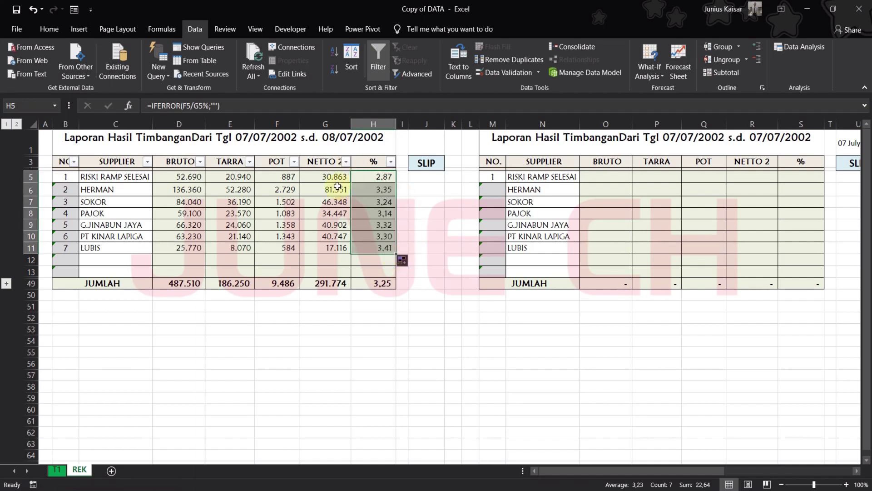
pyautogui.click(381, 284)
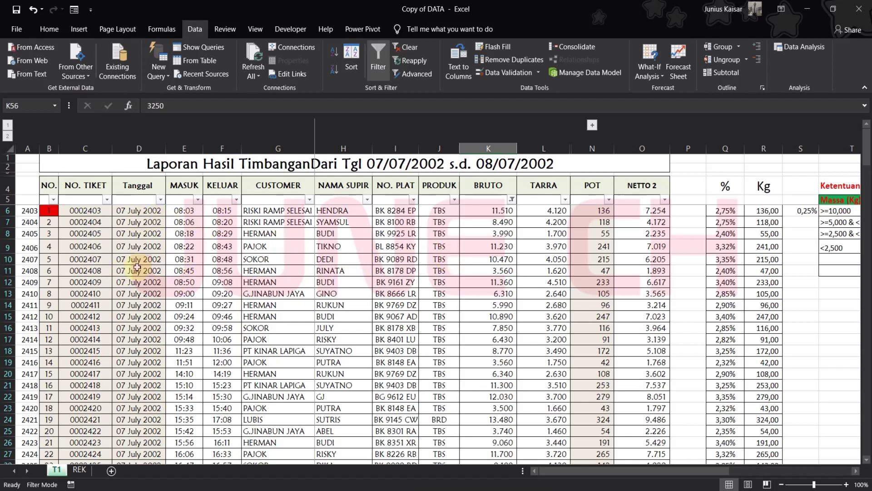
# Step: Review the dates on sheet T1, then start a SUMIFS formula in Z5 of the 08/07/2002 recap on REK
pyautogui.scroll(-3, 138, 269)
pyautogui.scroll(-5, 139, 270)
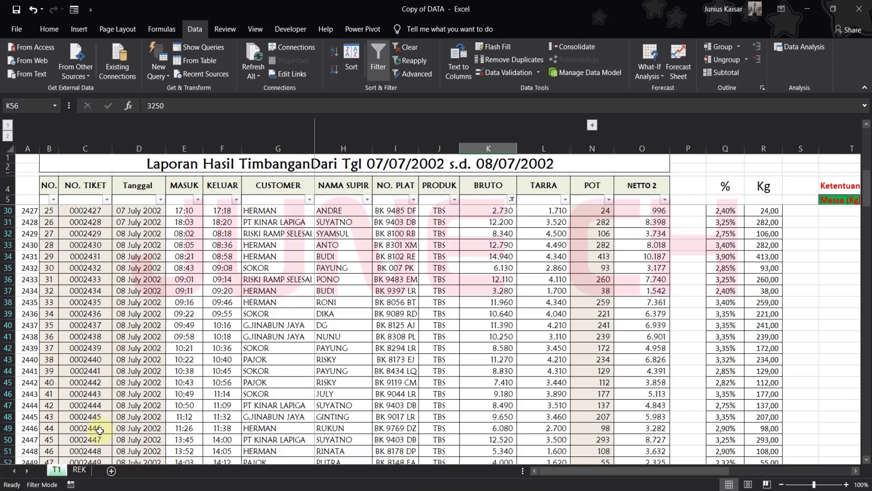
pyautogui.click(80, 469)
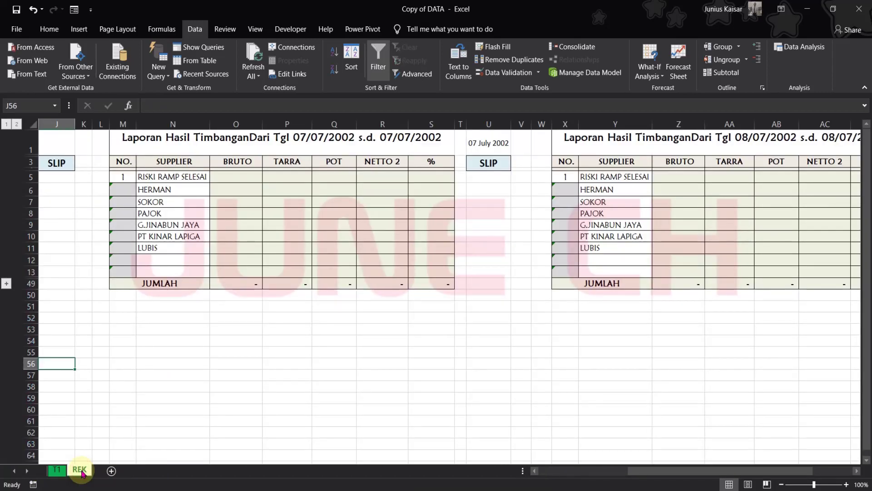
pyautogui.moveTo(640, 471); pyautogui.dragTo(754, 458)
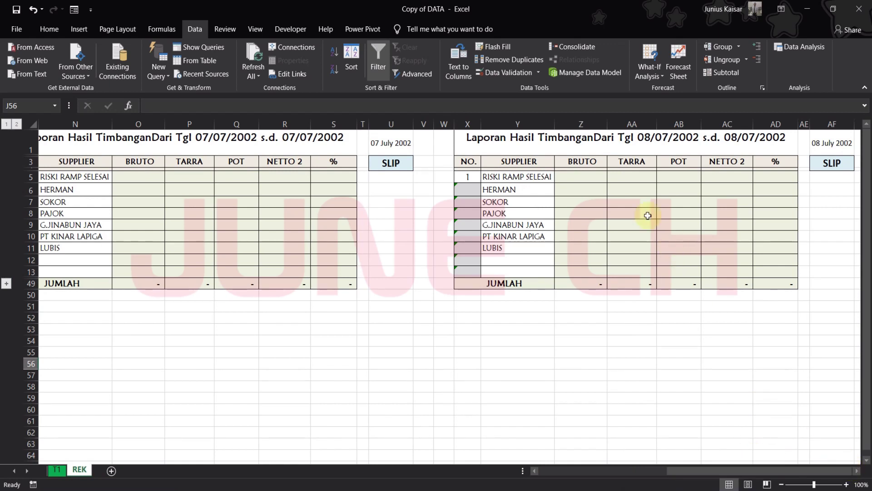
pyautogui.click(590, 178)
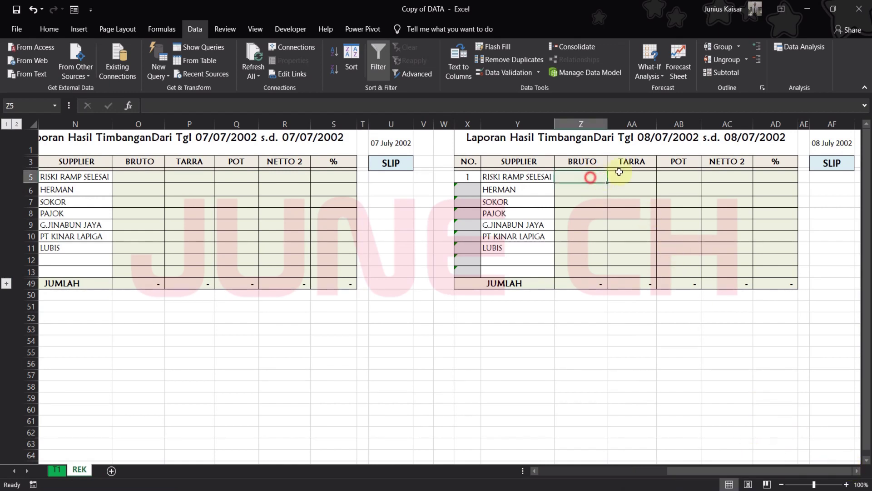
pyautogui.write('=')
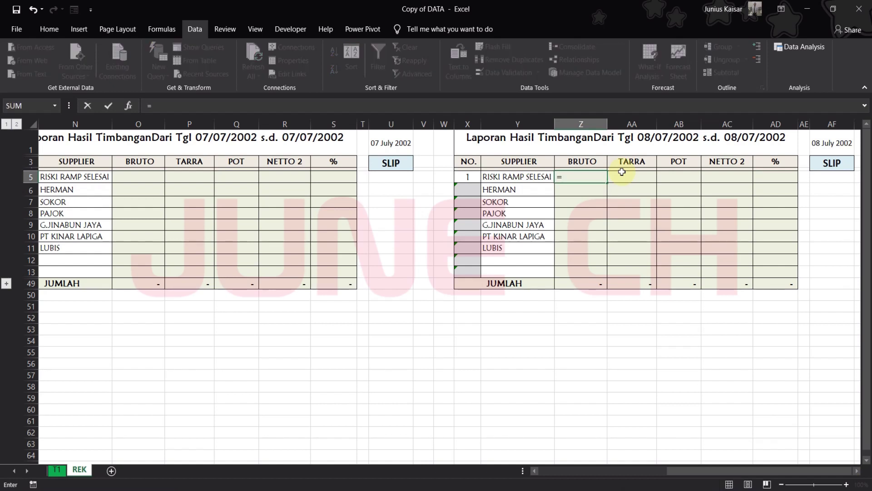
pyautogui.write('sumifs')
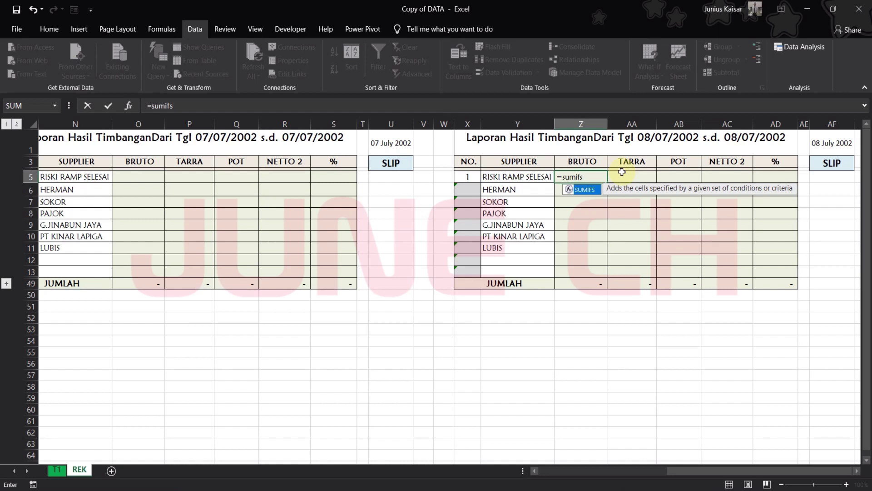
pyautogui.press('Escape')
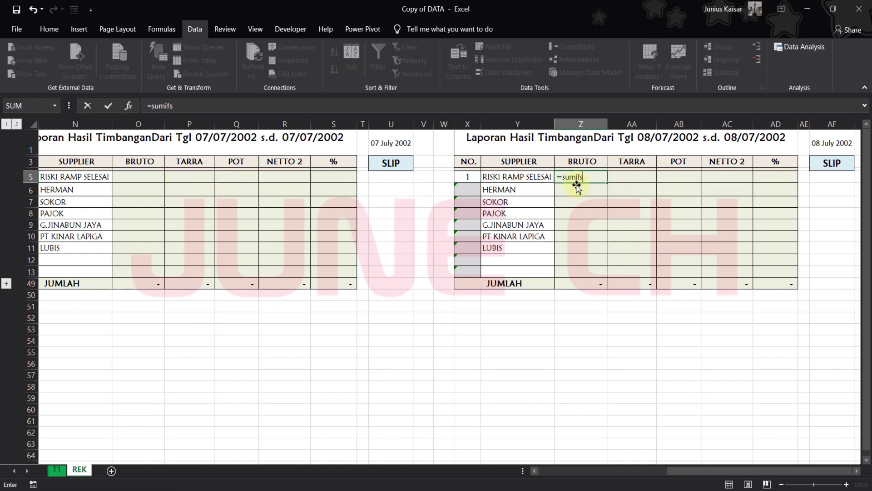
pyautogui.click(593, 178)
pyautogui.write('(')
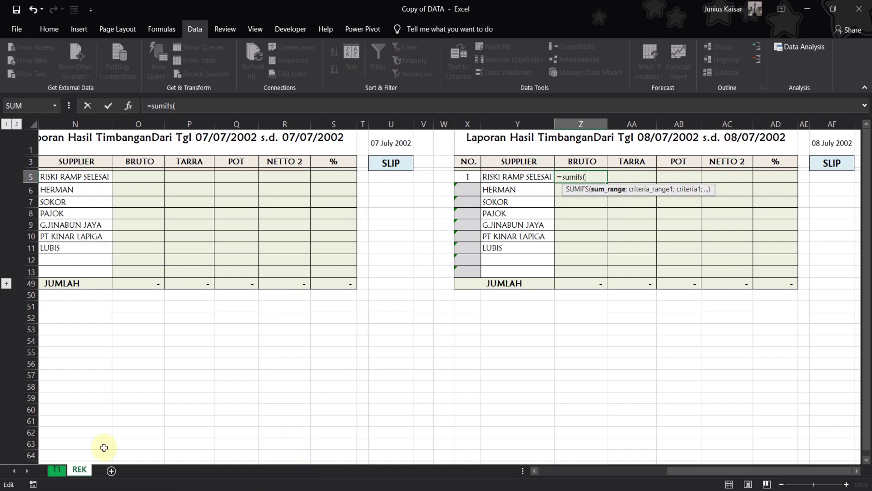
# Step: Set the SUMIFS sum range to the BRUTO values K6:K61 on sheet T1
pyautogui.click(52, 471)
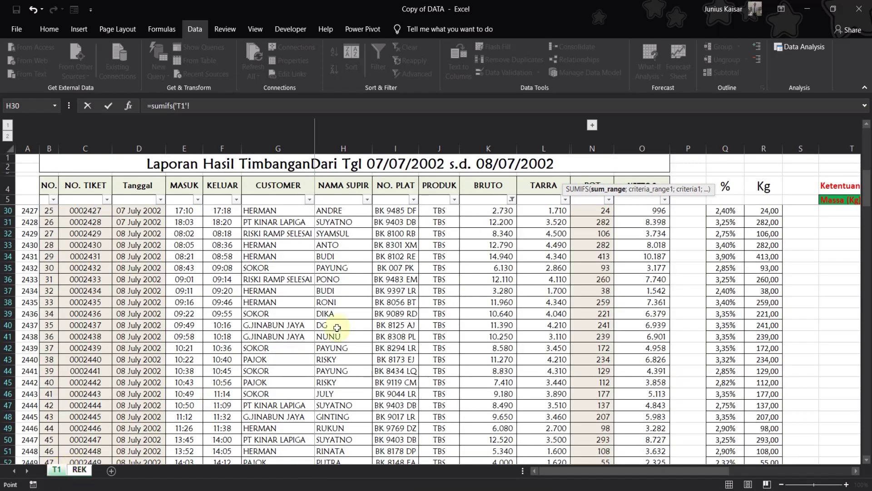
pyautogui.scroll(8, 500, 212)
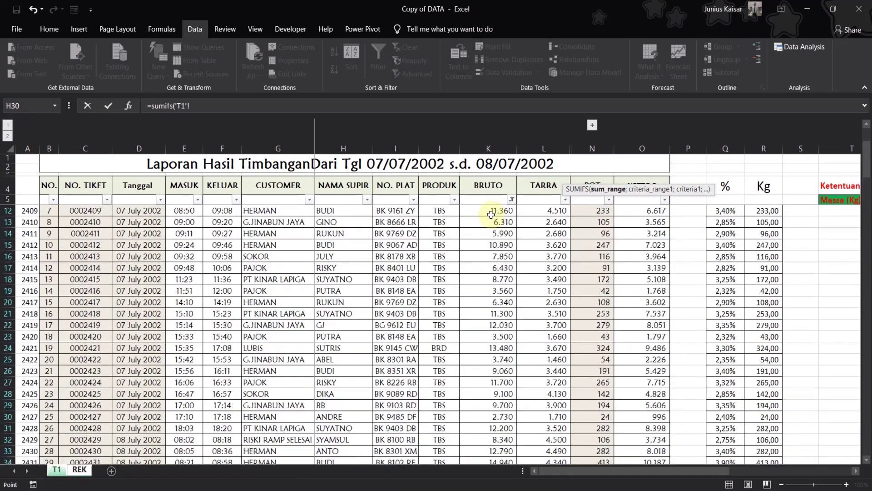
pyautogui.moveTo(493, 214); pyautogui.dragTo(490, 431)
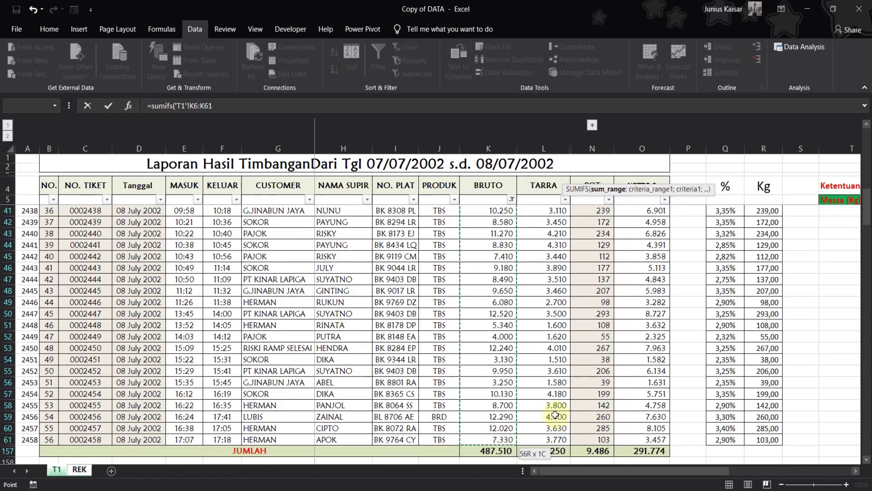
pyautogui.write(';')
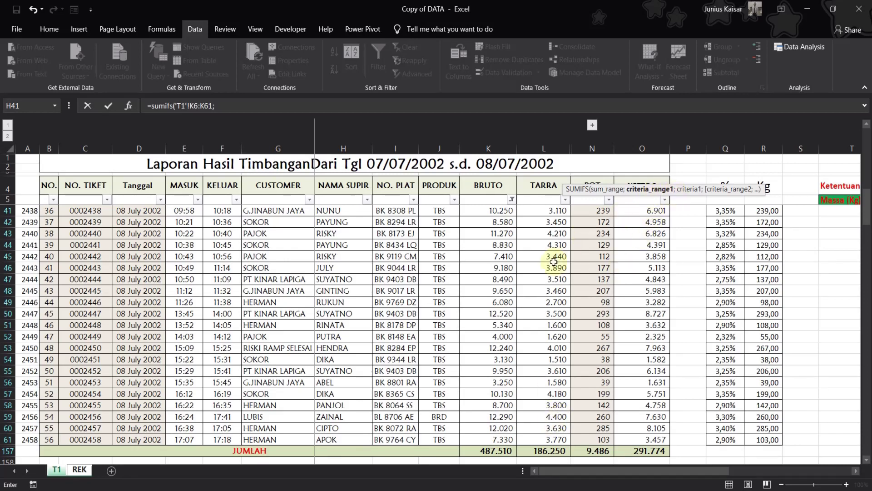
# Step: Add the CUSTOMER range G6:G61 on T1 as the first SUMIFS criteria range, with supplier cell Y5 on REK as its criterion
pyautogui.scroll(12, 529, 301)
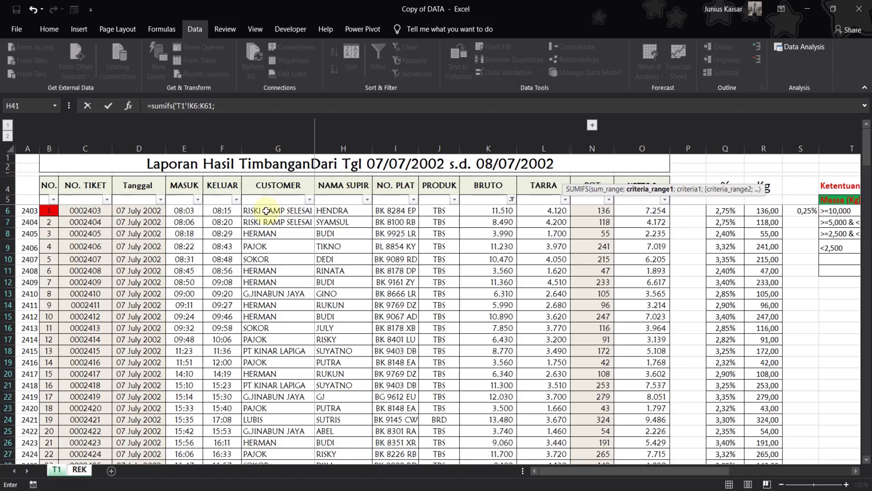
pyautogui.click(265, 211)
pyautogui.hotkey('ctrl', 'shift', 'Down')
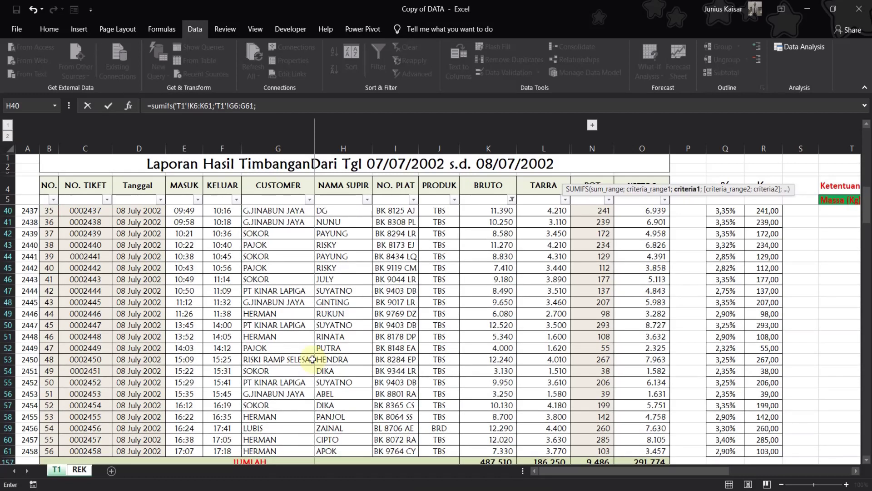
pyautogui.click(79, 470)
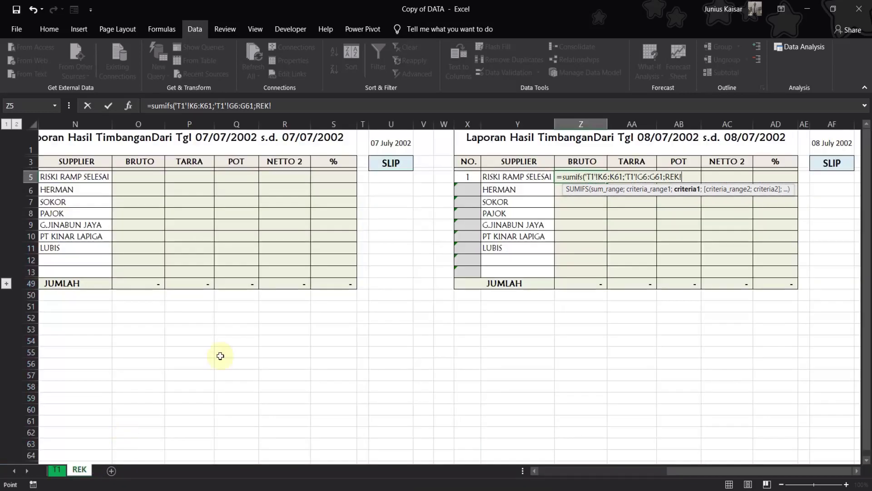
pyautogui.click(502, 177)
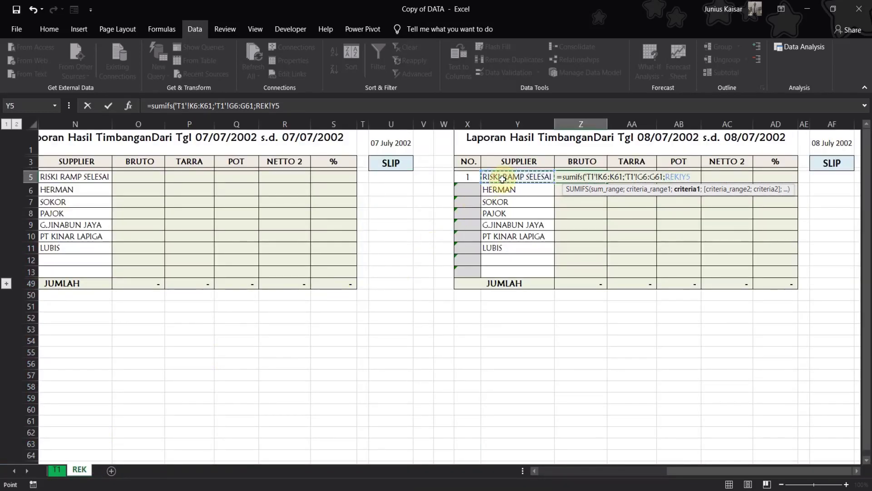
pyautogui.write(';')
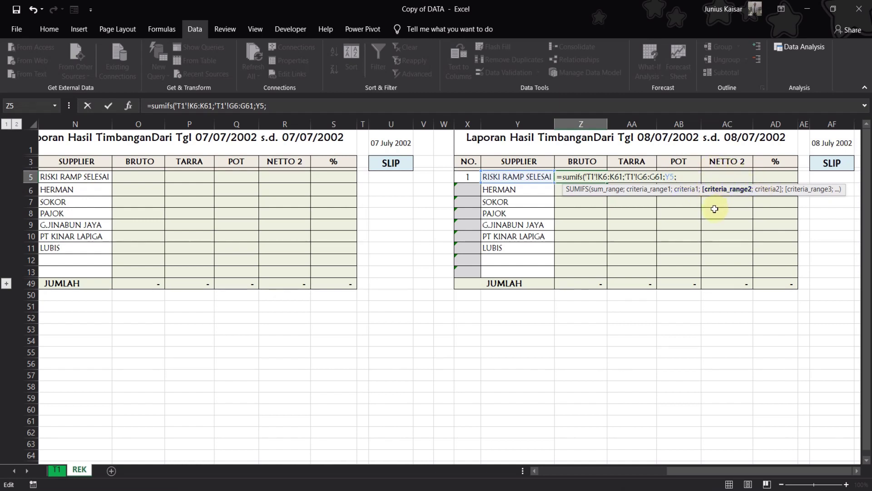
# Step: Add the Tanggal dates D6:D61 on sheet T1 as the second SUMIFS criteria range and return to the REK sheet
pyautogui.click(57, 472)
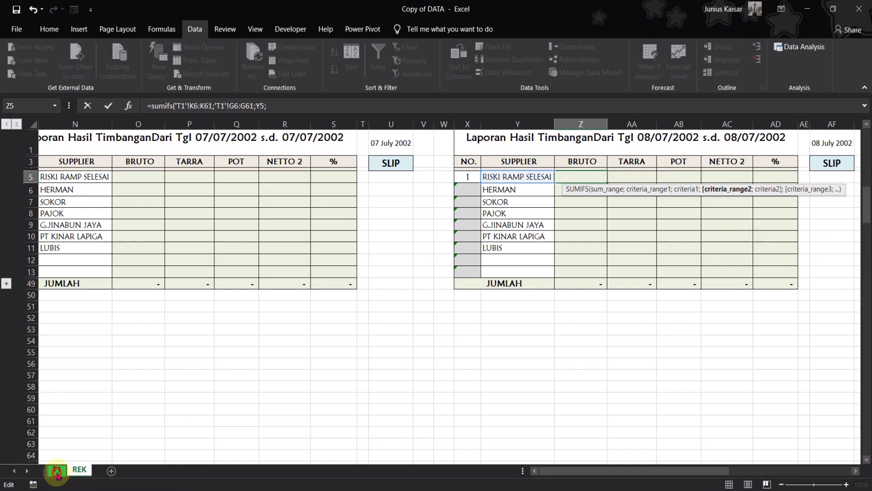
pyautogui.click(152, 211)
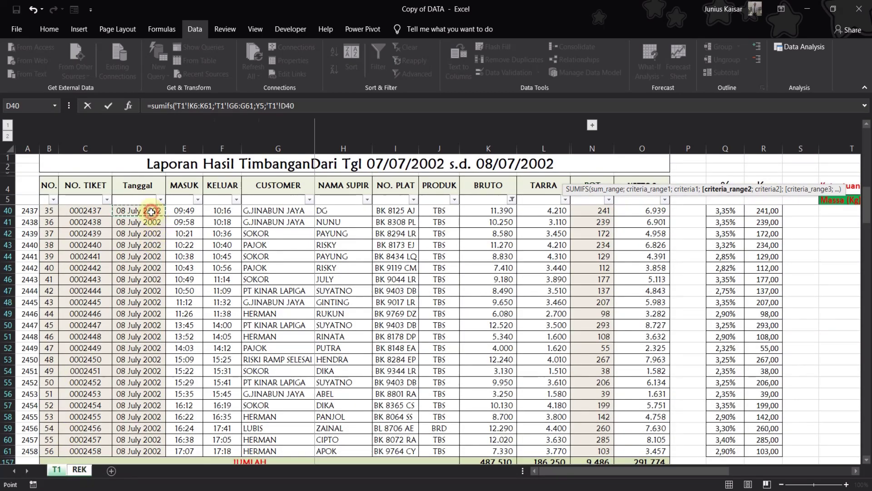
pyautogui.scroll(11, 152, 218)
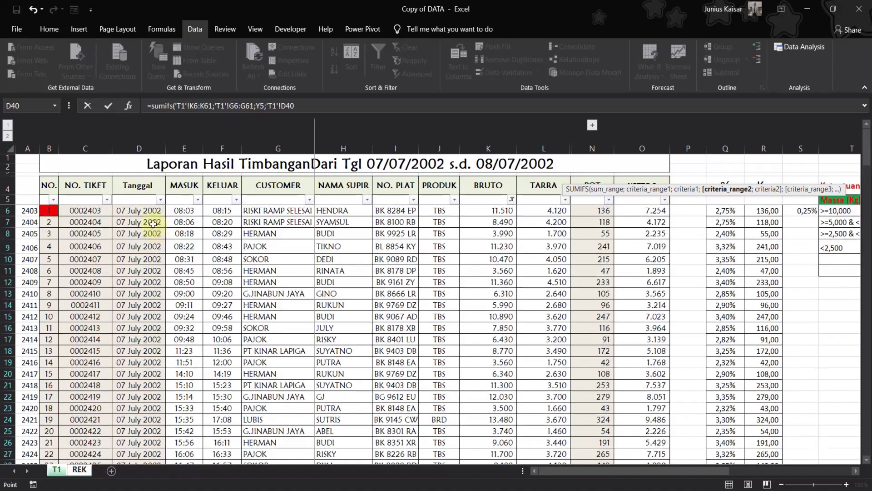
pyautogui.click(146, 212)
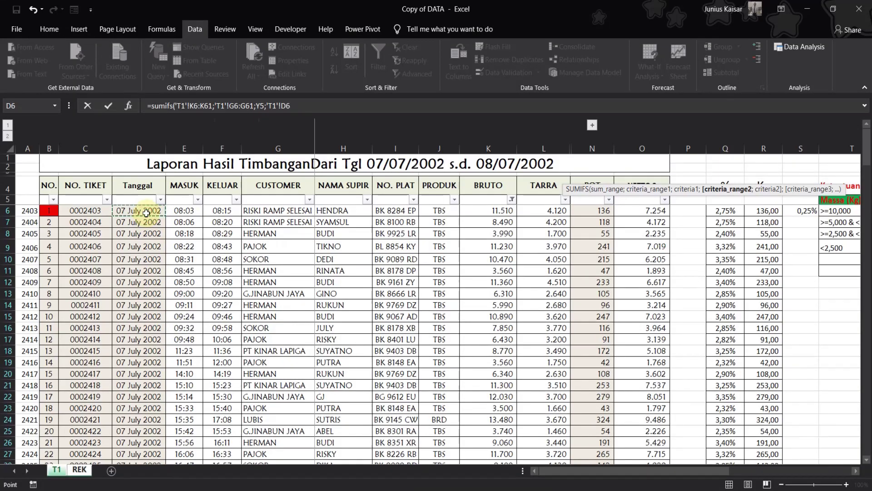
pyautogui.hotkey('ctrl', 'shift', 'Down')
pyautogui.write(';')
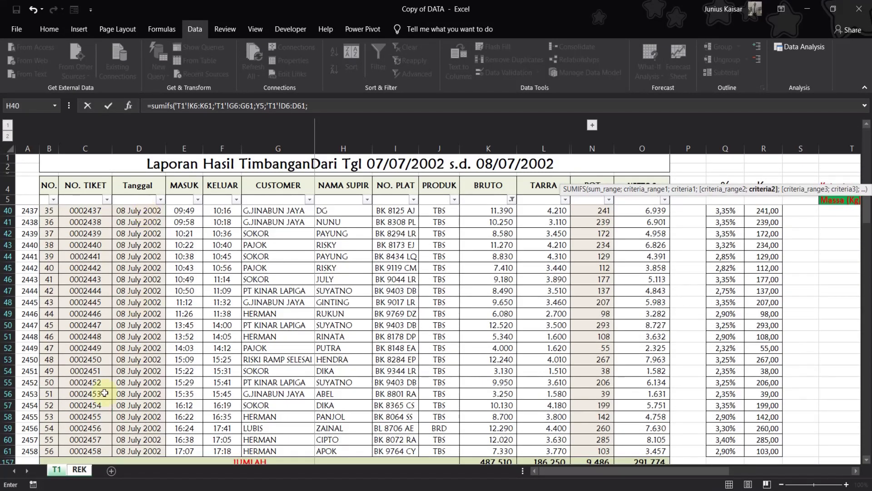
pyautogui.click(79, 469)
pyautogui.click(826, 150)
pyautogui.click(734, 177)
pyautogui.press('BackSpace')
pyautogui.press('BackSpace')
pyautogui.press('BackSpace')
pyautogui.press('BackSpace')
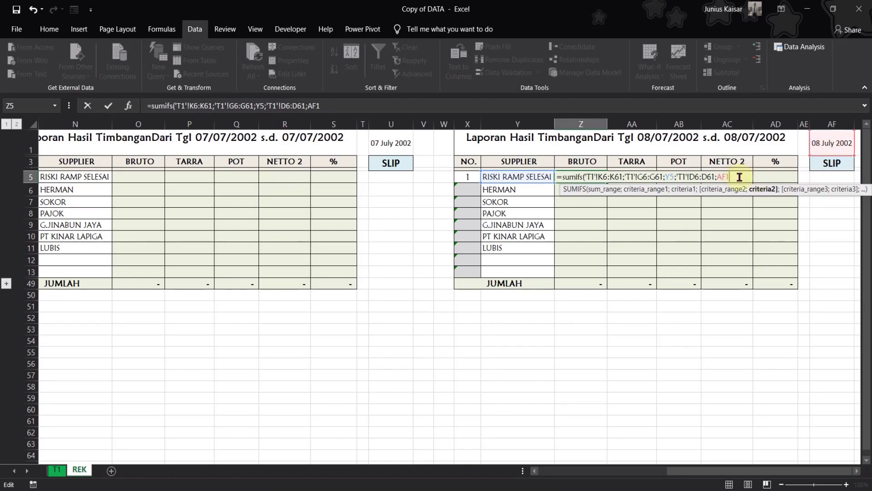
pyautogui.click(740, 177)
pyautogui.press('BackSpace')
pyautogui.press('BackSpace')
pyautogui.press('BackSpace')
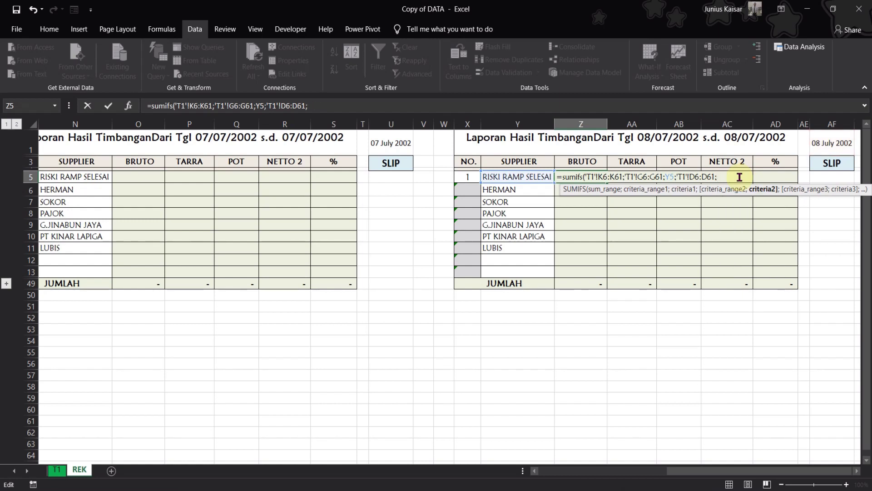
# Step: Complete the Z5 SUMIFS formula with RIGHT(REK!X1;10), taken from the report title, as the second criterion
pyautogui.write('right(')
pyautogui.click(721, 137)
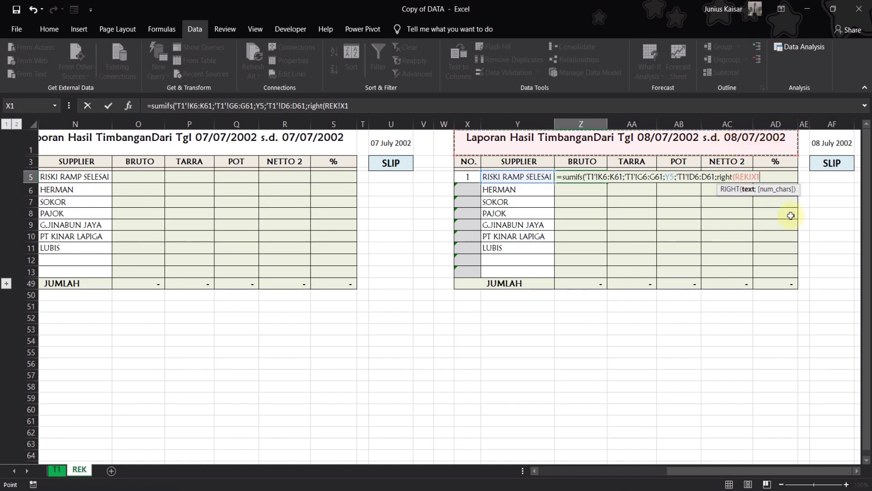
pyautogui.write(';10')
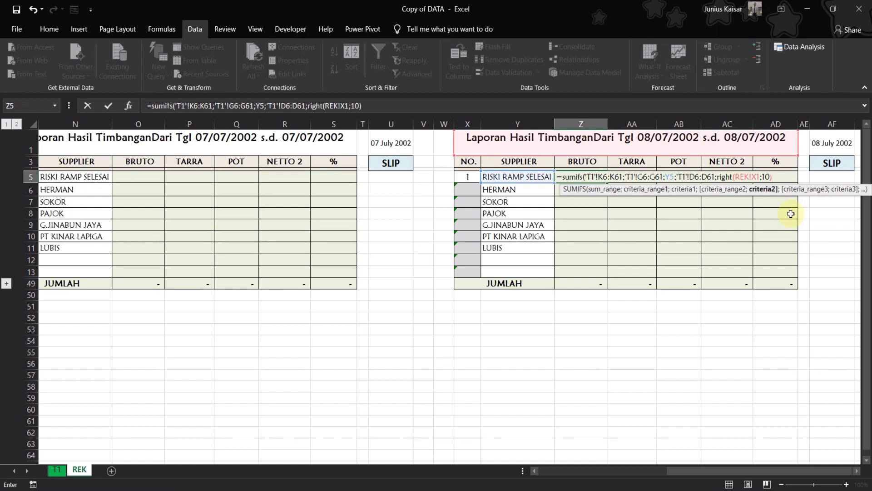
pyautogui.press('Return')
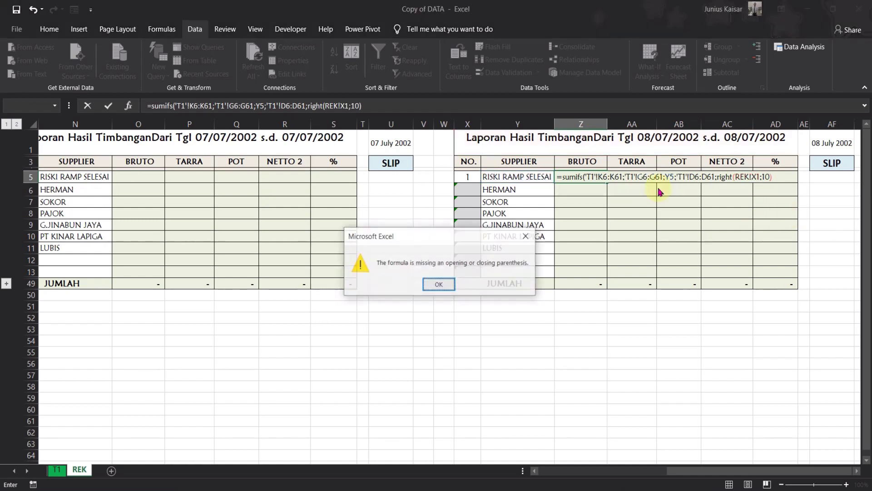
pyautogui.click(440, 281)
pyautogui.click(783, 177)
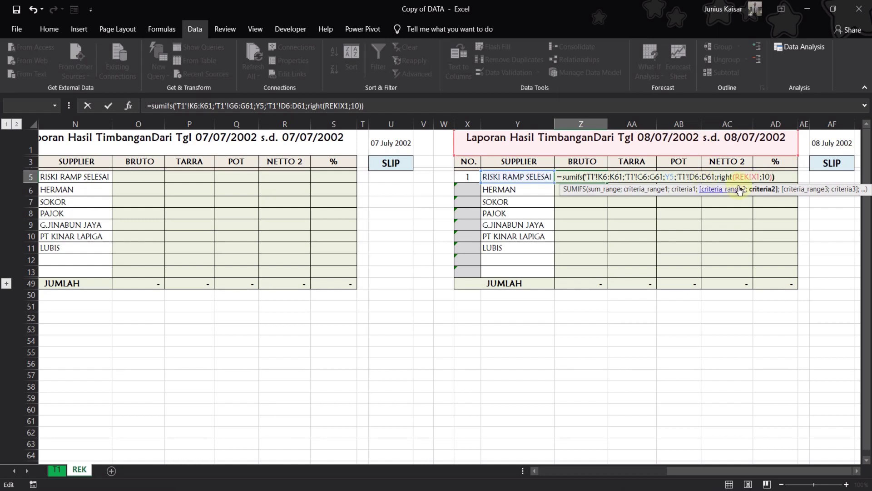
pyautogui.press('Return')
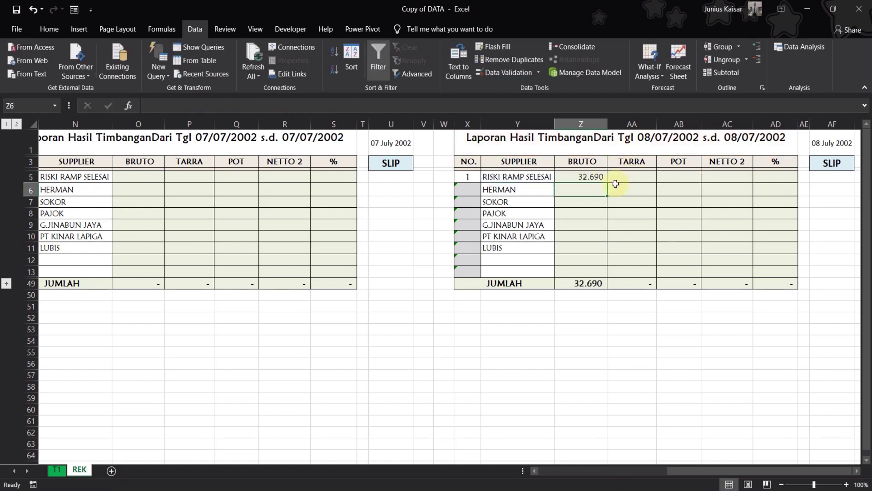
# Step: Try to fill the Z5 formula across the supplier's row to AC5
pyautogui.click(602, 176)
pyautogui.moveTo(608, 185); pyautogui.dragTo(727, 179)
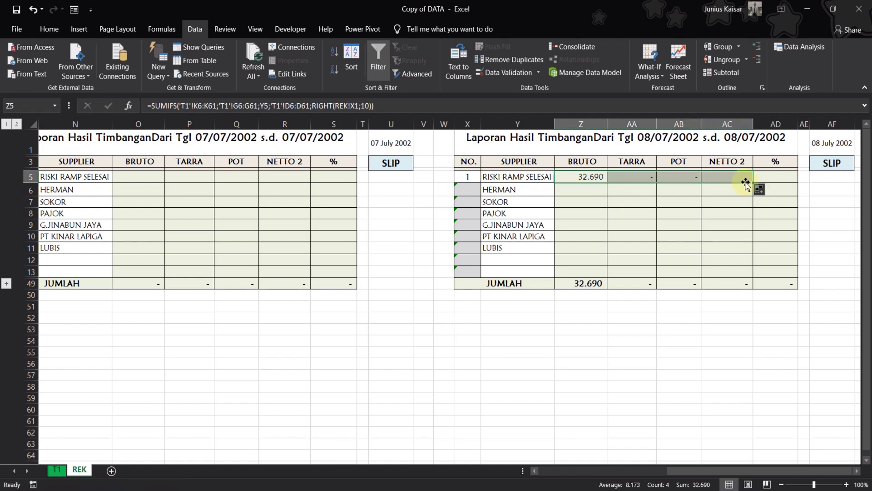
# Step: Lock only the rows of the sum range in the Z5 formula, making it K$6:K$61
pyautogui.click(603, 176)
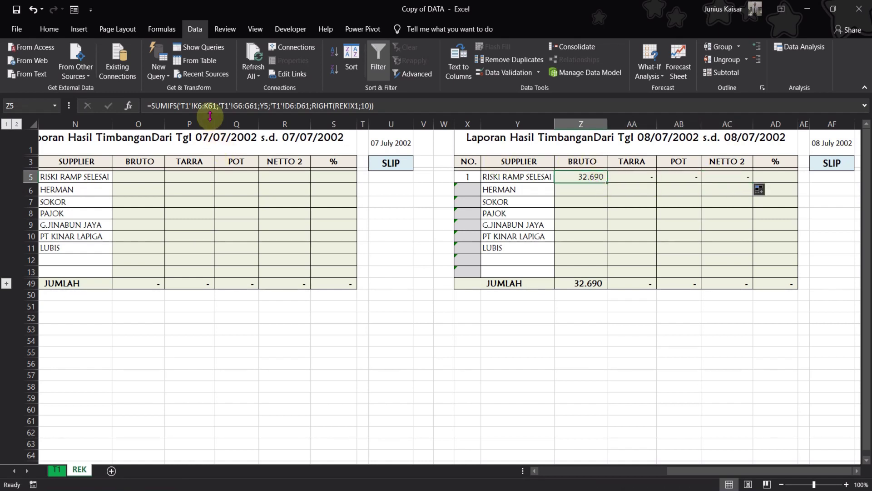
pyautogui.click(197, 106)
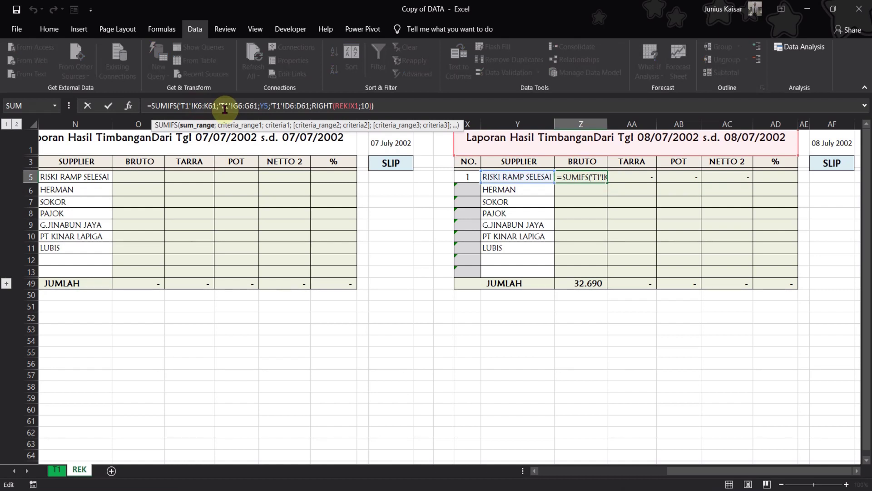
pyautogui.press('Delete')
pyautogui.write('5')
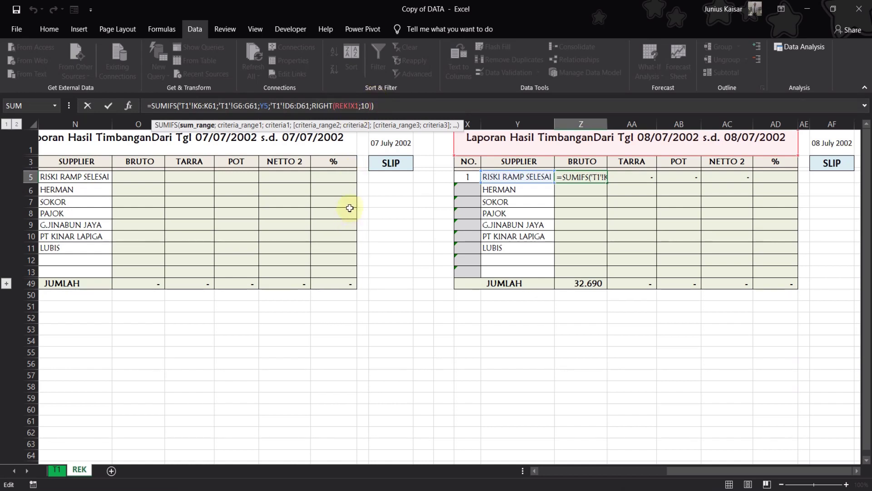
pyautogui.write('$')
pyautogui.click(211, 105)
pyautogui.write('$')
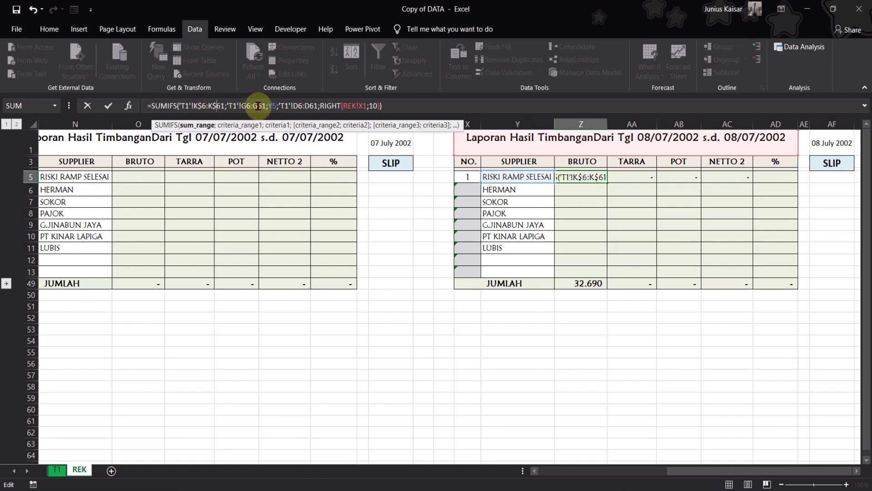
# Step: Make the customer range absolute as $G$6:$G$61 and lock the supplier criterion's column as $Y5
pyautogui.moveTo(242, 106); pyautogui.dragTo(267, 103)
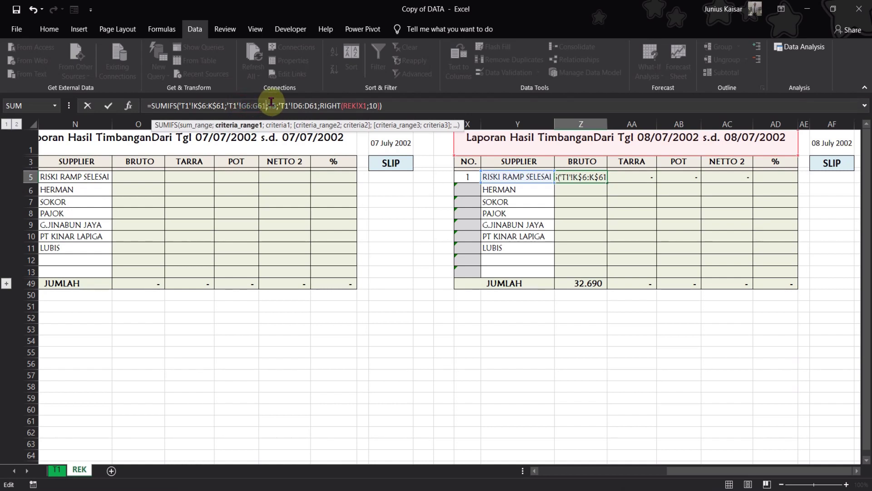
pyautogui.press('F4')
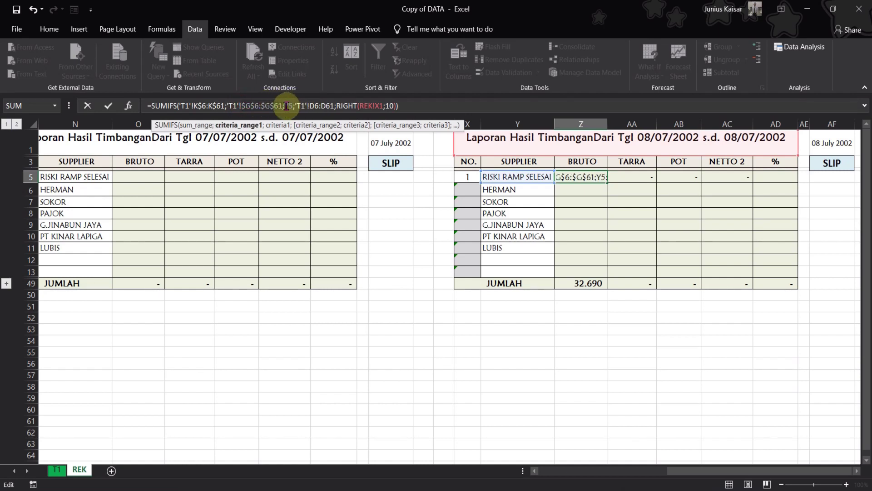
pyautogui.click(288, 105)
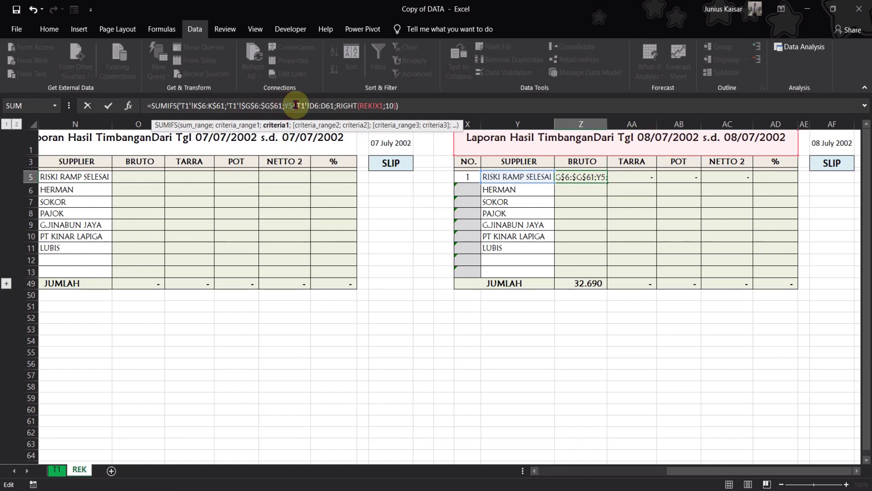
pyautogui.press('F4')
pyautogui.press('F4')
pyautogui.press('F4')
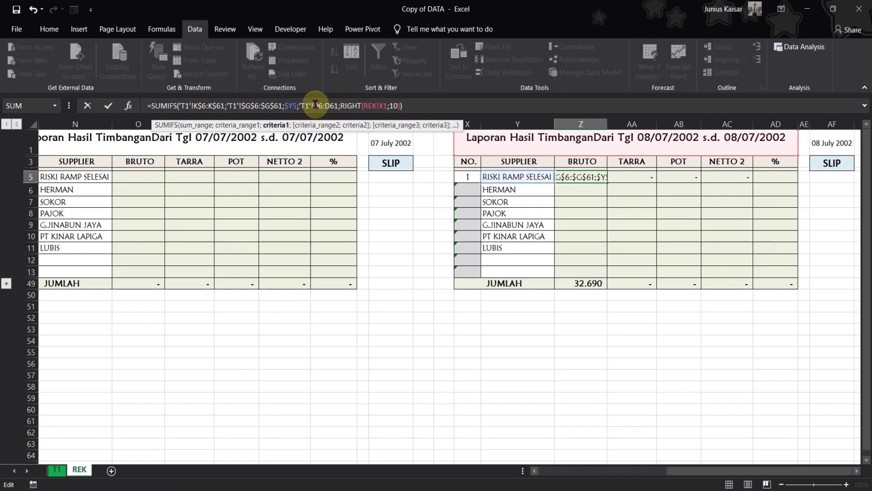
# Step: Make the date range $D$6:$D$61 and the title reference REK!$X$1 absolute, completing the Z5 formula
pyautogui.moveTo(315, 106); pyautogui.dragTo(334, 105)
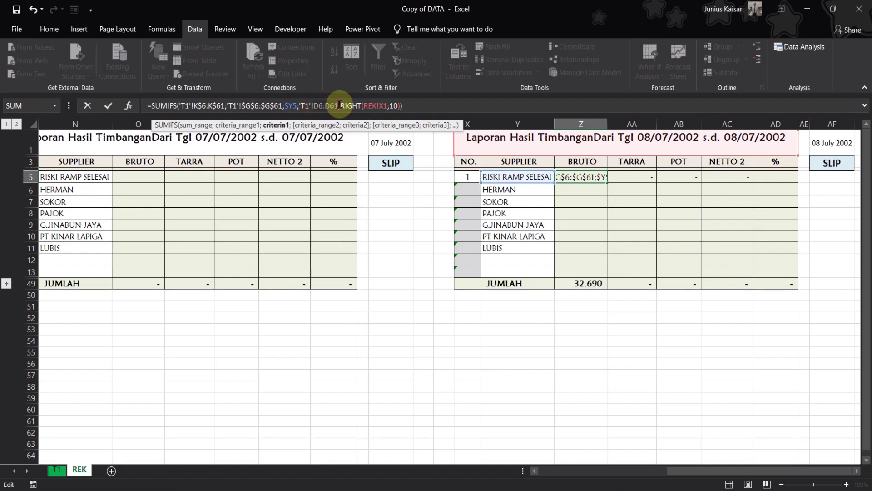
pyautogui.click(342, 105)
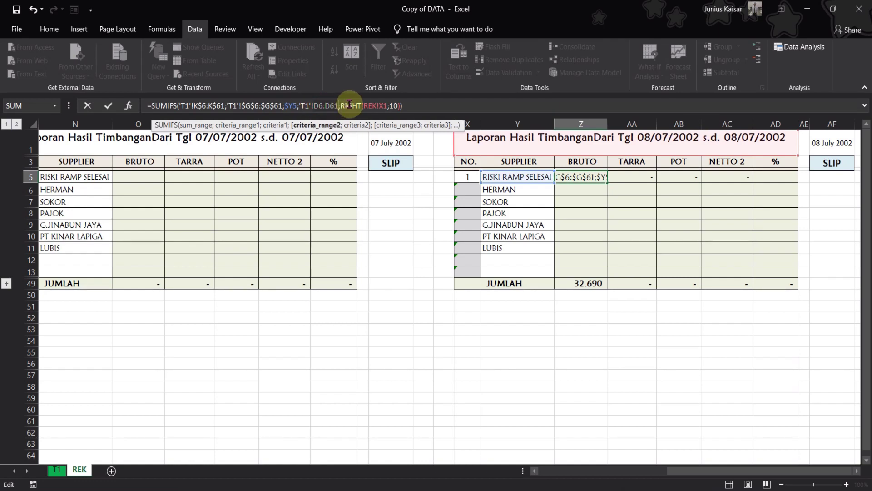
pyautogui.press('F4')
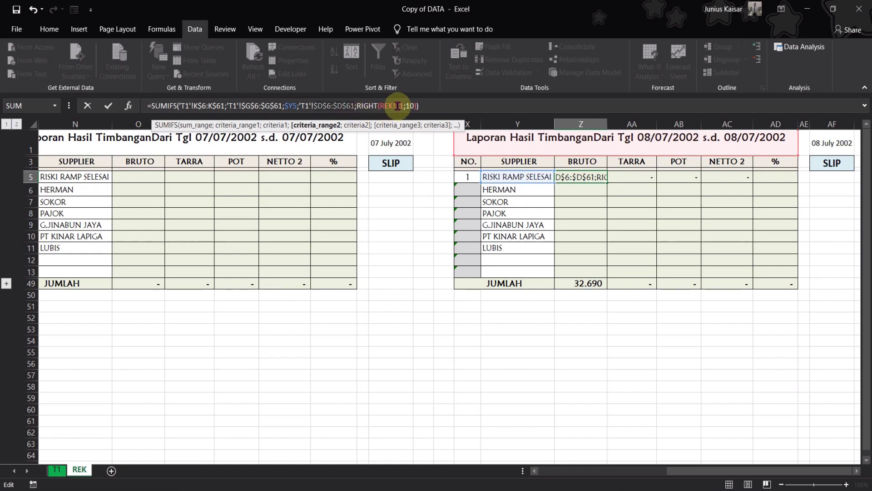
pyautogui.click(396, 105)
pyautogui.moveTo(382, 105); pyautogui.dragTo(404, 106)
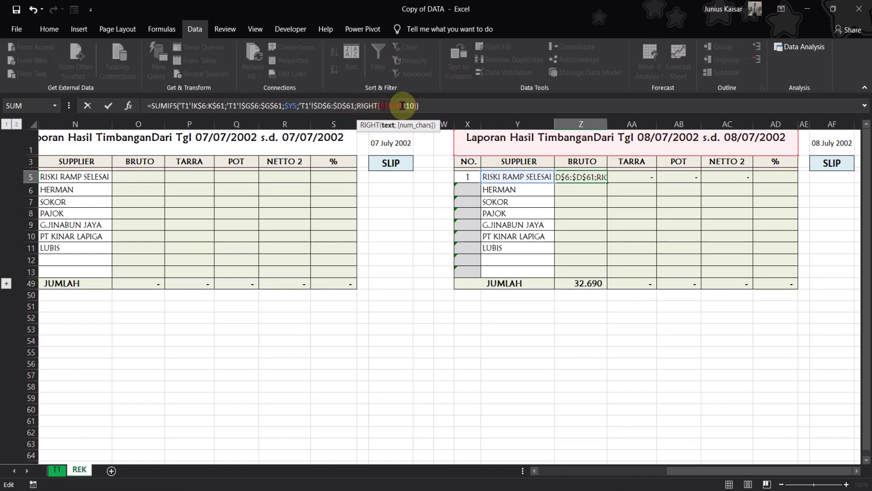
pyautogui.press('F4')
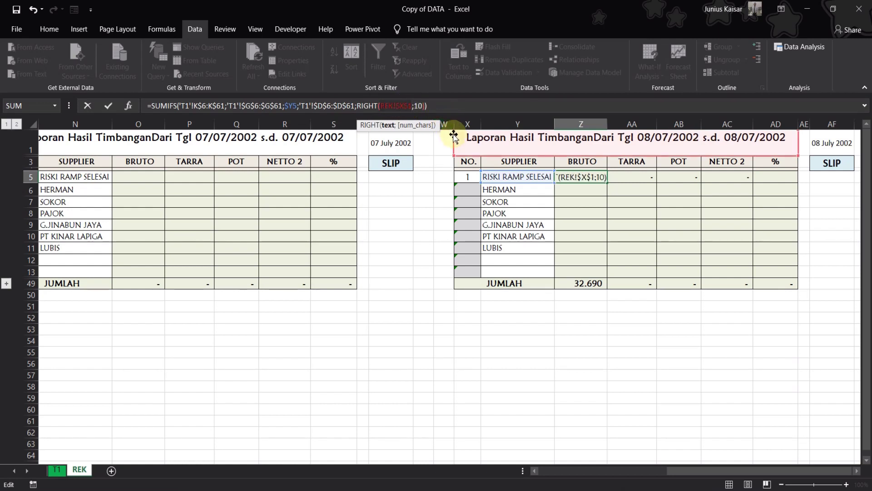
pyautogui.press('Return')
# Step: Fill the corrected Z5 formula across to AC5 and check the BRUTO and TARRA formulas
pyautogui.click(595, 176)
pyautogui.moveTo(607, 184); pyautogui.dragTo(733, 184)
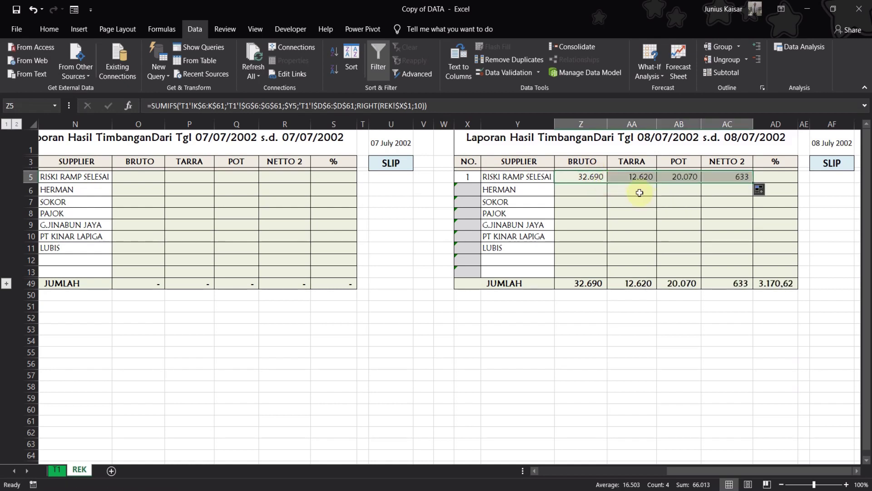
pyautogui.click(598, 180)
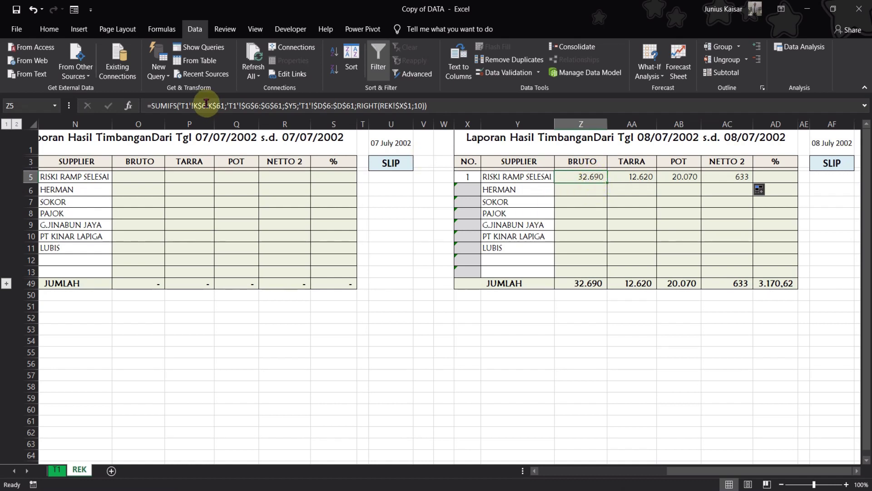
pyautogui.click(636, 177)
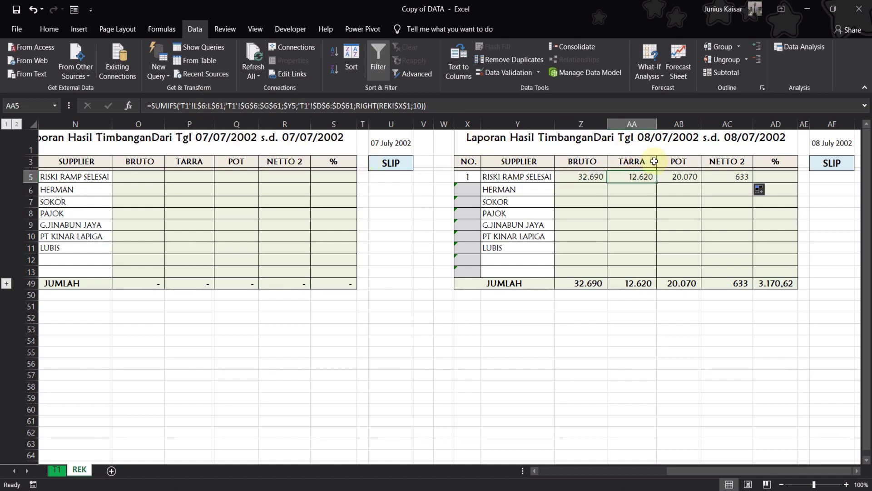
# Step: Check the POT column on T1, then set the sum range of the POT formula in AB5 to N$6:N$61
pyautogui.click(678, 176)
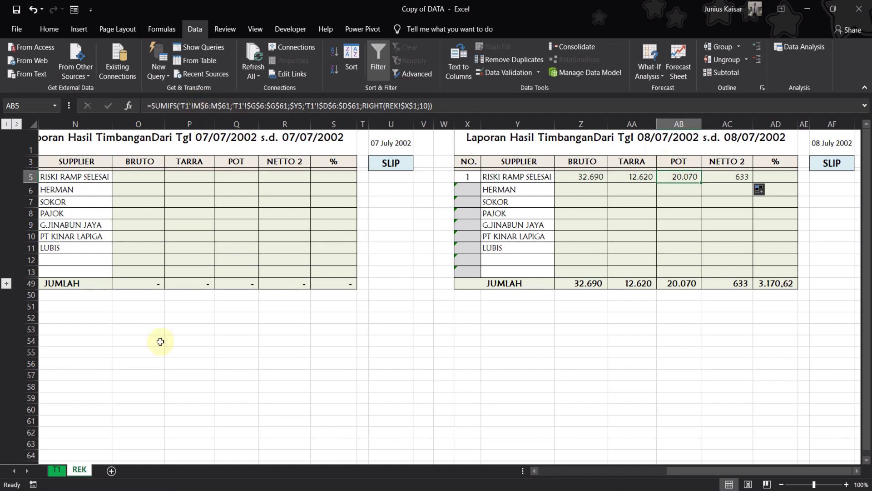
pyautogui.click(57, 470)
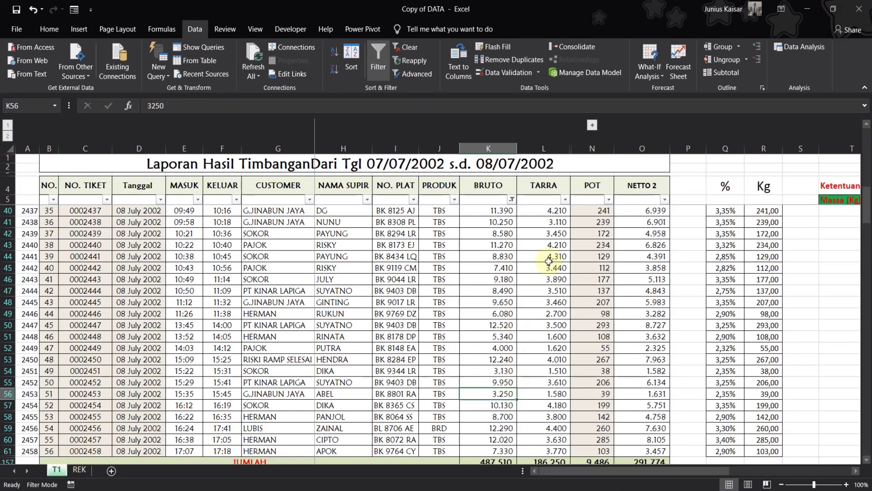
pyautogui.click(79, 470)
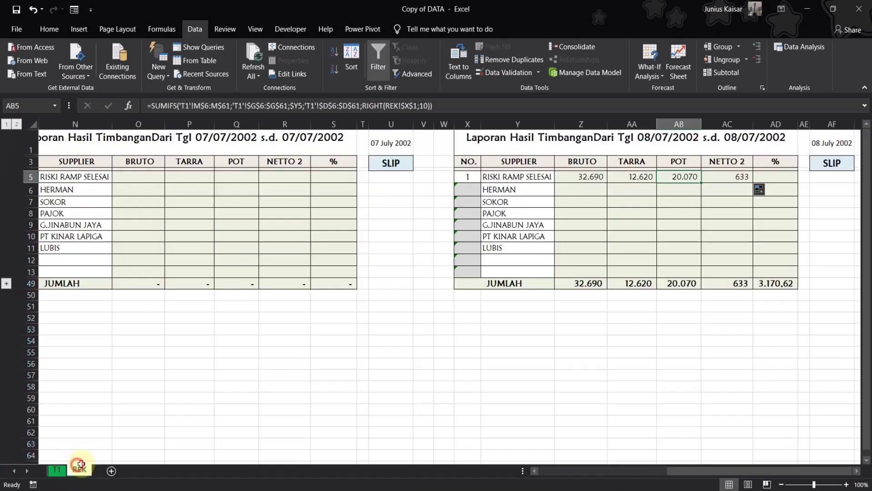
pyautogui.click(197, 105)
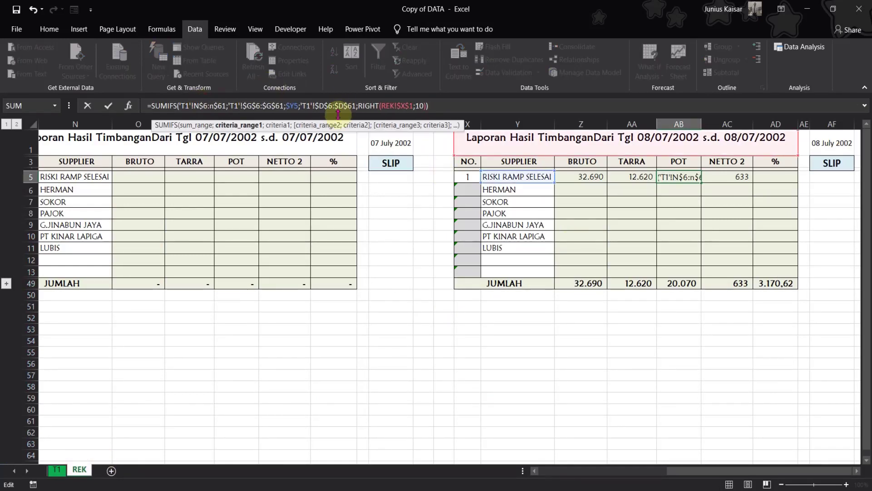
pyautogui.press('Return')
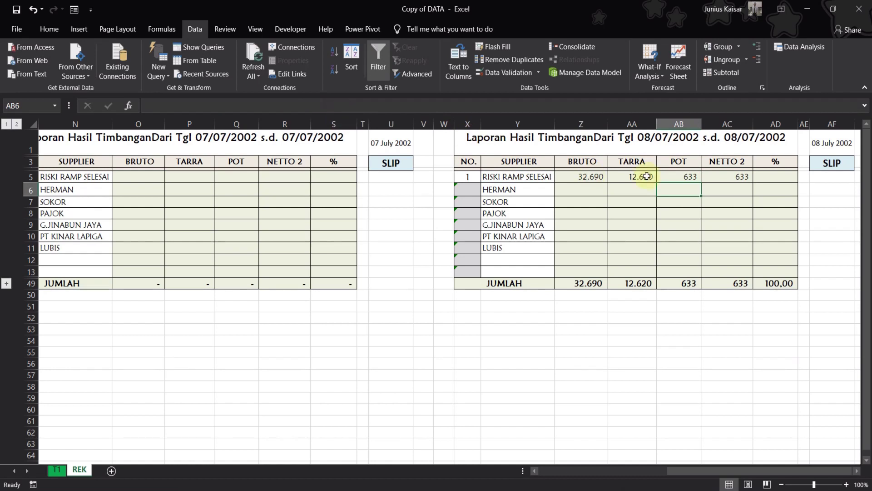
# Step: Set the sum range of the NETTO 2 formula in AC5 to O$6:O$61 and fill the Z5:AC5 formulas down to row 11
pyautogui.click(736, 177)
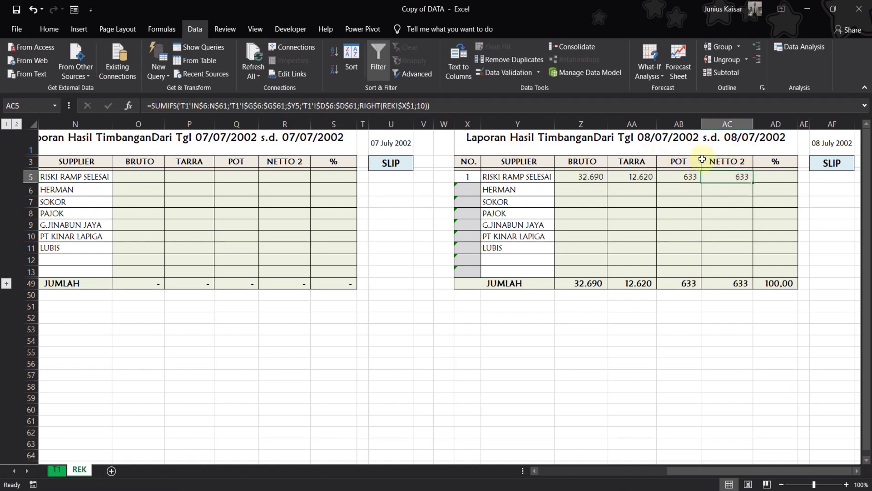
pyautogui.click(65, 469)
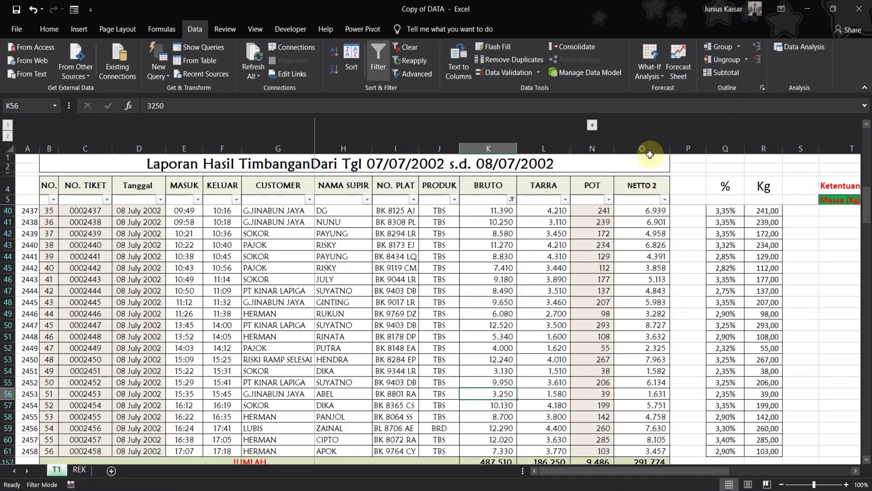
pyautogui.click(79, 470)
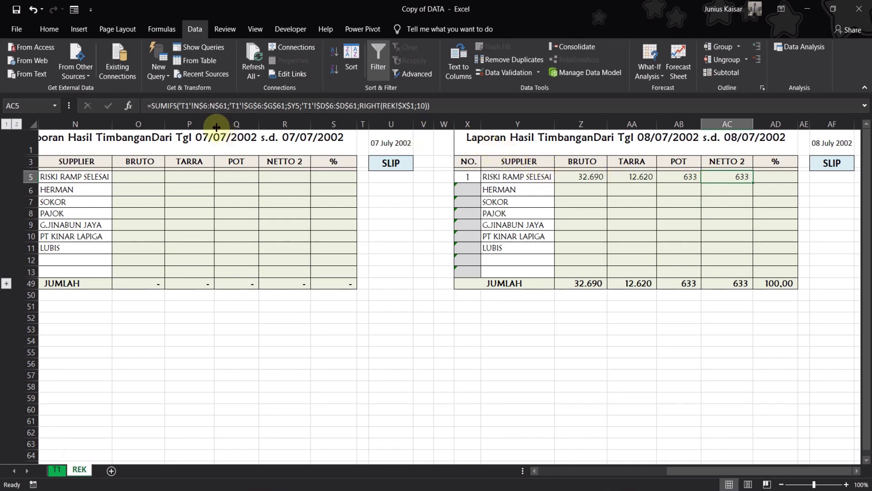
pyautogui.click(199, 104)
pyautogui.press('BackSpace')
pyautogui.write('o')
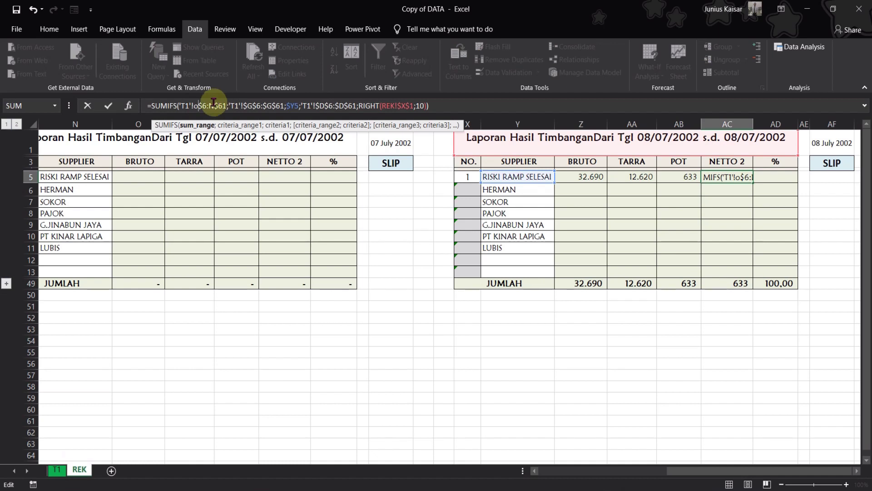
pyautogui.click(213, 104)
pyautogui.press('Return')
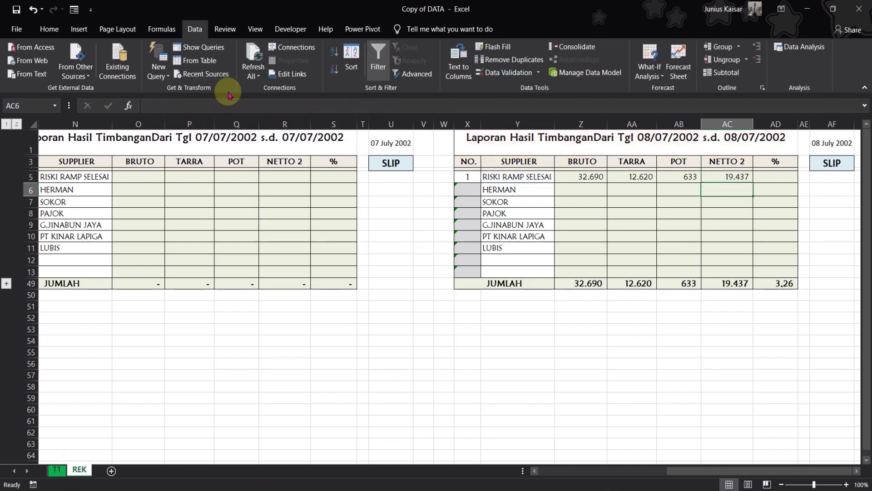
pyautogui.moveTo(586, 176); pyautogui.dragTo(749, 259)
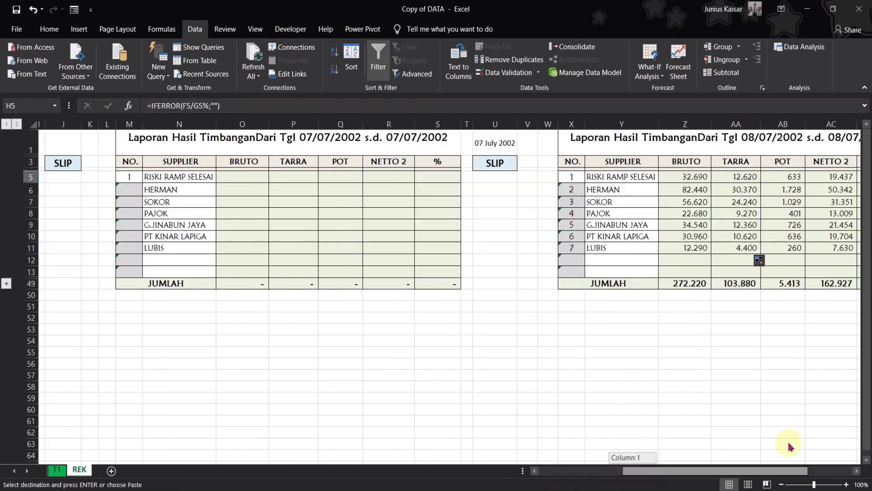
# Step: Copy the percentage formula from H5 into AD5 and fill it down to AD11
pyautogui.hscroll(5, 788, 443)
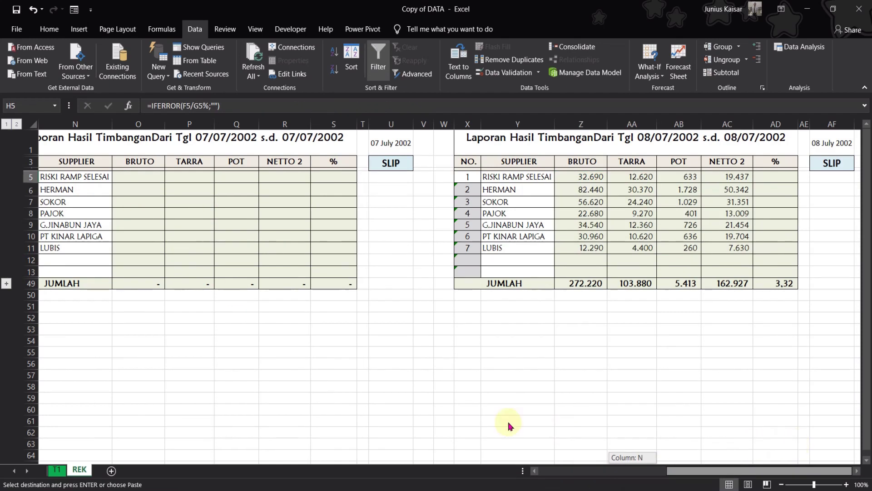
pyautogui.hscroll(-5, 509, 425)
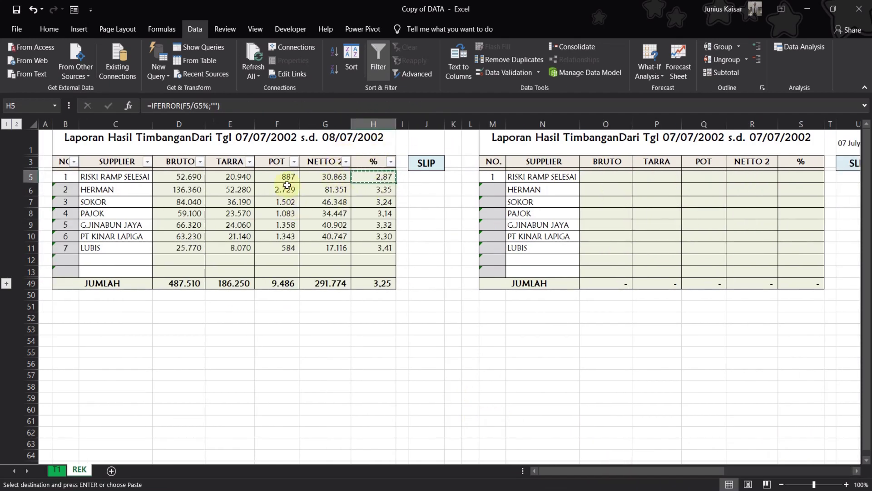
pyautogui.moveTo(619, 469); pyautogui.dragTo(834, 421)
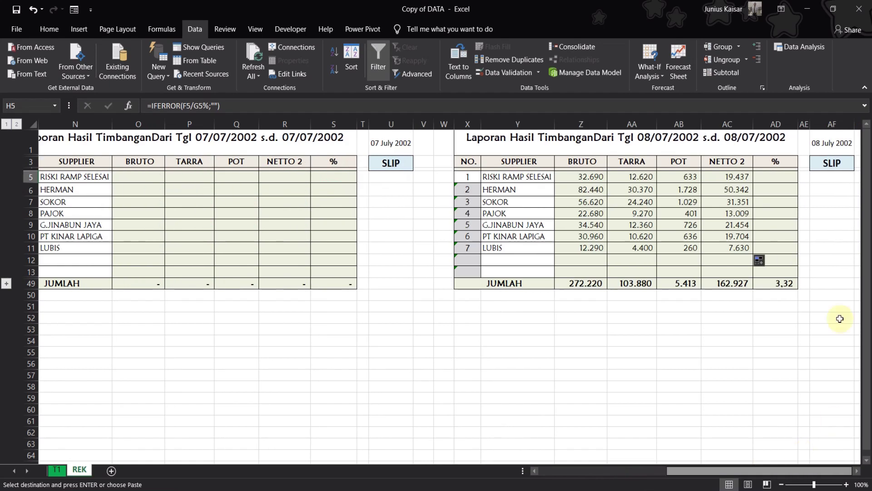
pyautogui.click(783, 178)
pyautogui.hotkey('ctrl', 'v')
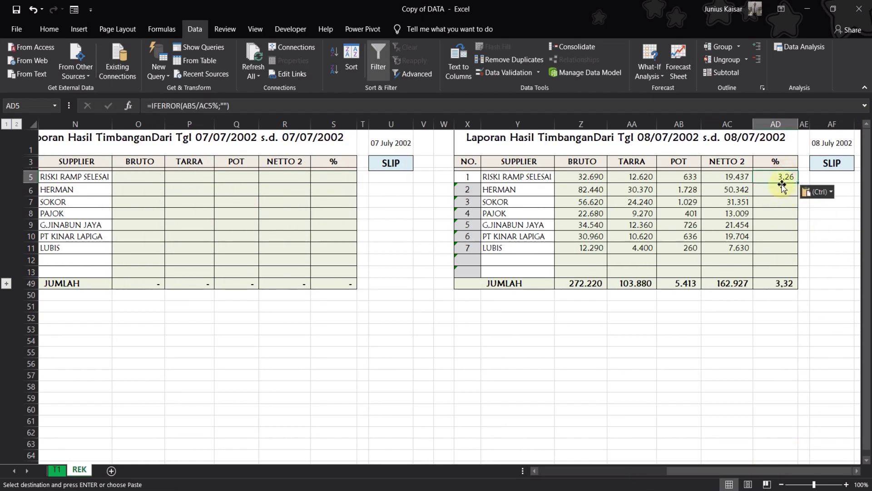
pyautogui.press('F2')
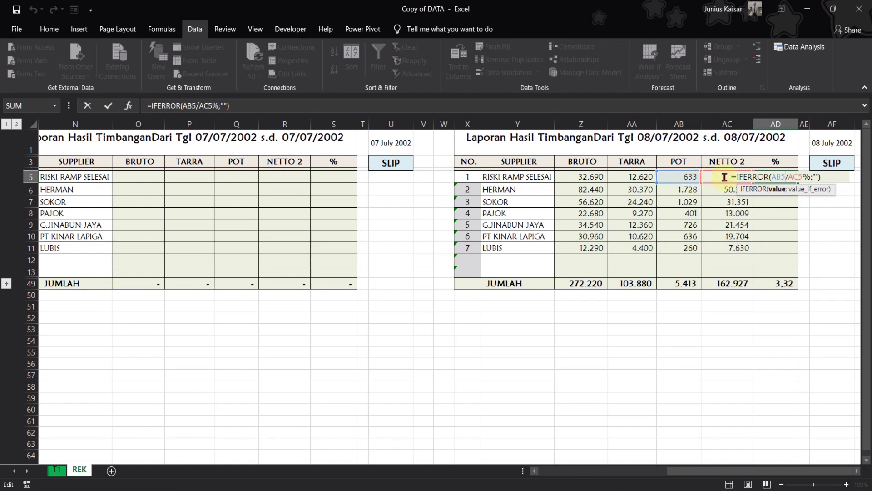
pyautogui.press('Escape')
pyautogui.moveTo(798, 182); pyautogui.dragTo(797, 249)
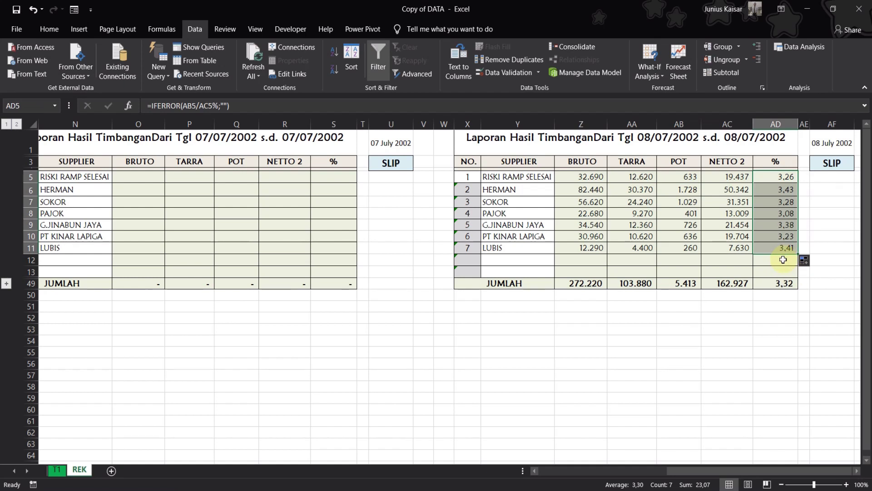
# Step: Verify the 08/07/2002 recap totals by selecting the 08 July NETTO 2 values O32:O61 on T1 and comparing their sum with REK
pyautogui.click(791, 283)
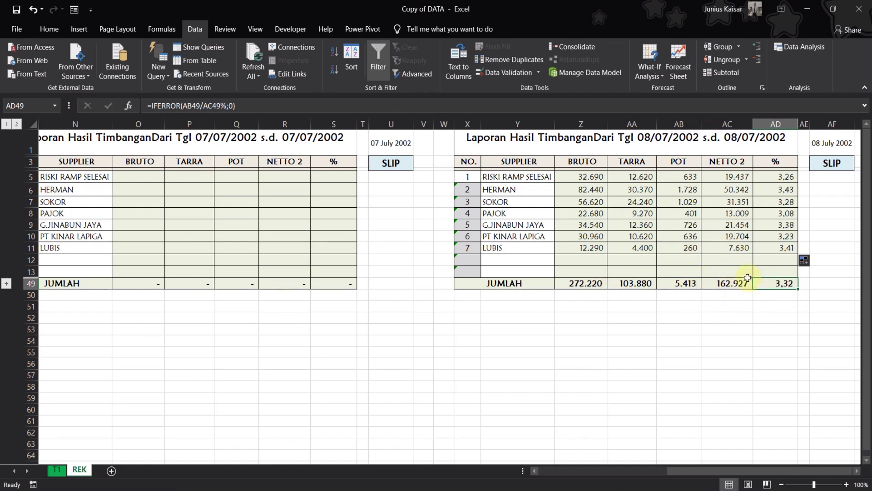
pyautogui.click(57, 469)
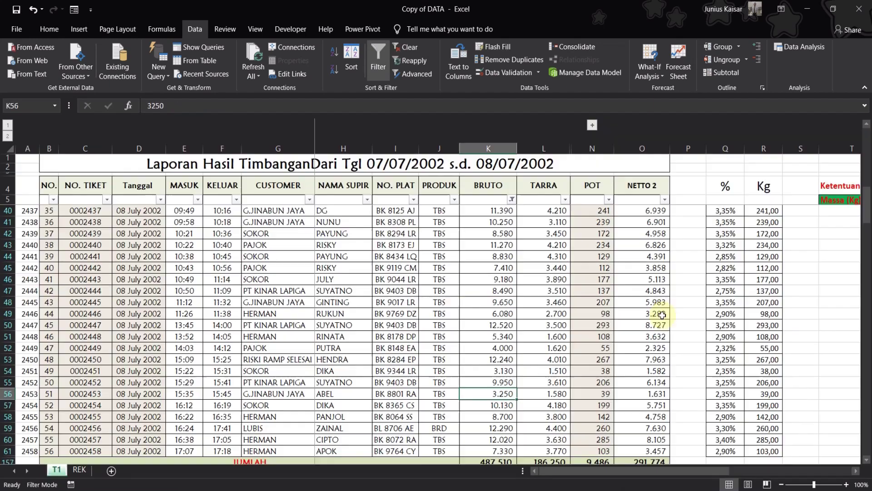
pyautogui.scroll(-7, 633, 312)
pyautogui.scroll(6, 636, 318)
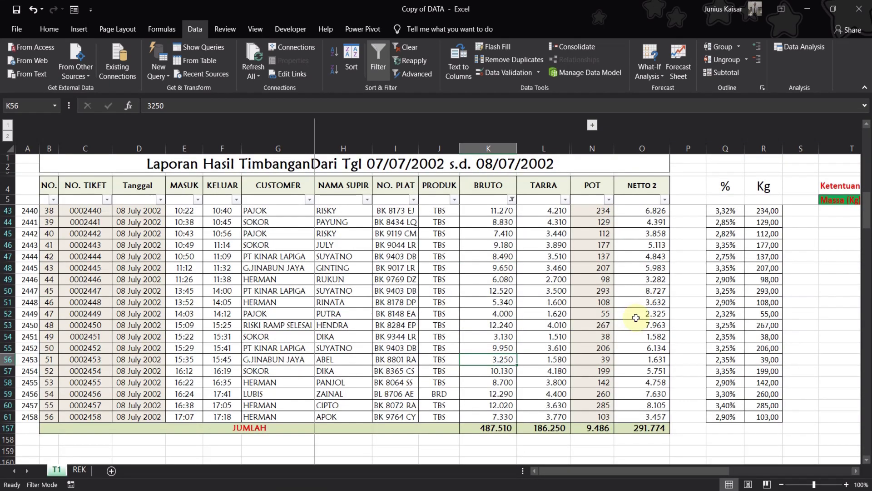
pyautogui.scroll(5, 636, 318)
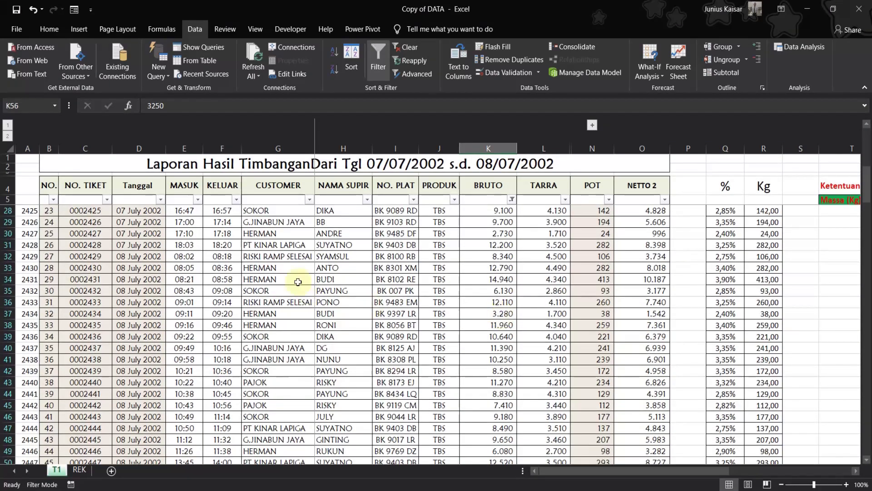
pyautogui.click(649, 279)
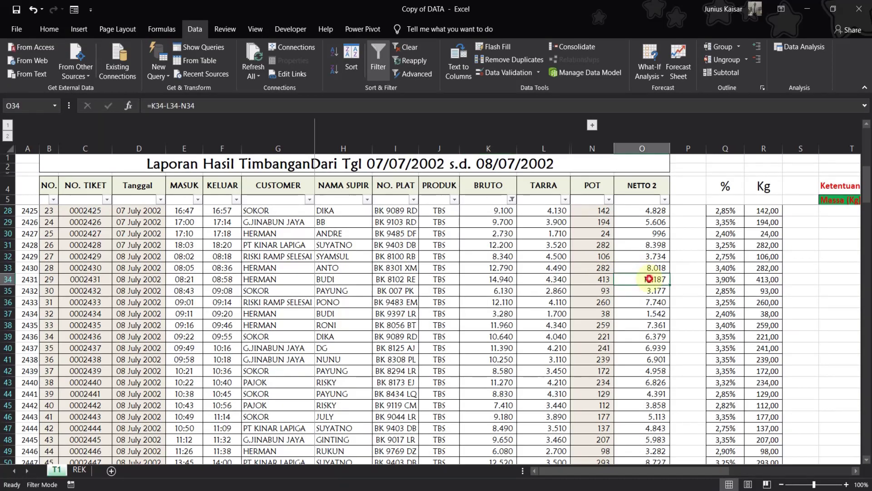
pyautogui.click(652, 267)
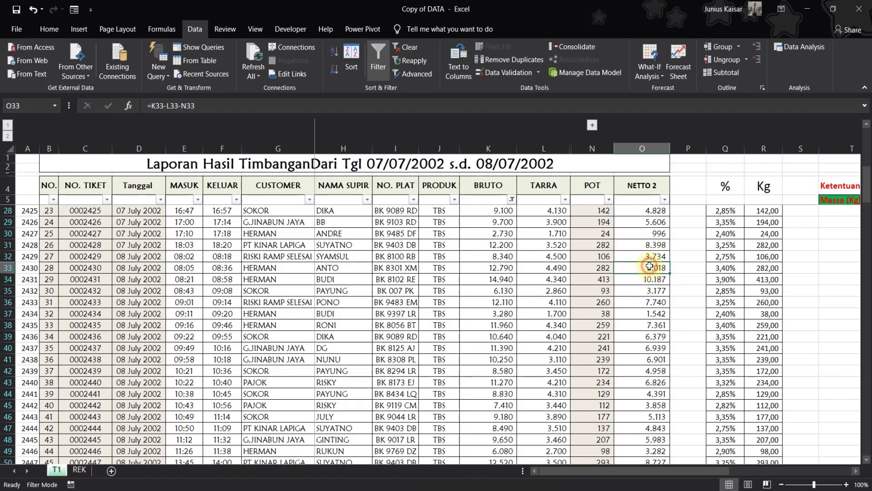
pyautogui.click(7, 256)
pyautogui.moveTo(654, 256); pyautogui.dragTo(663, 450)
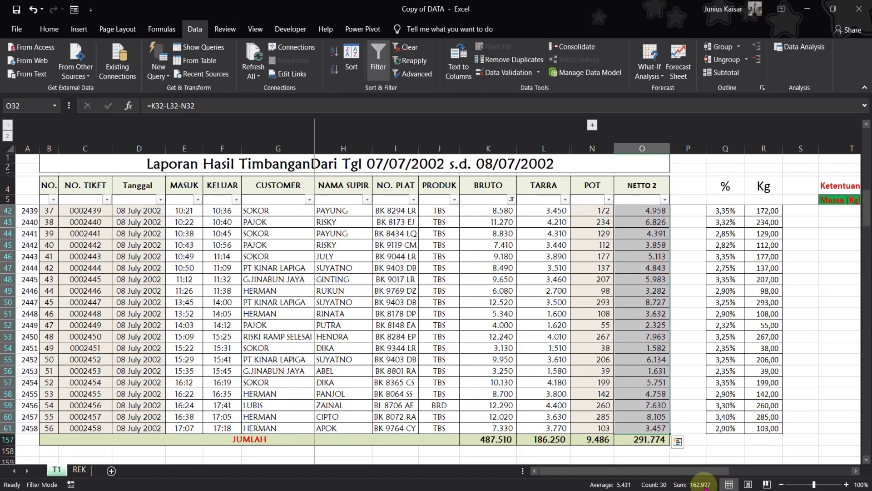
pyautogui.click(80, 470)
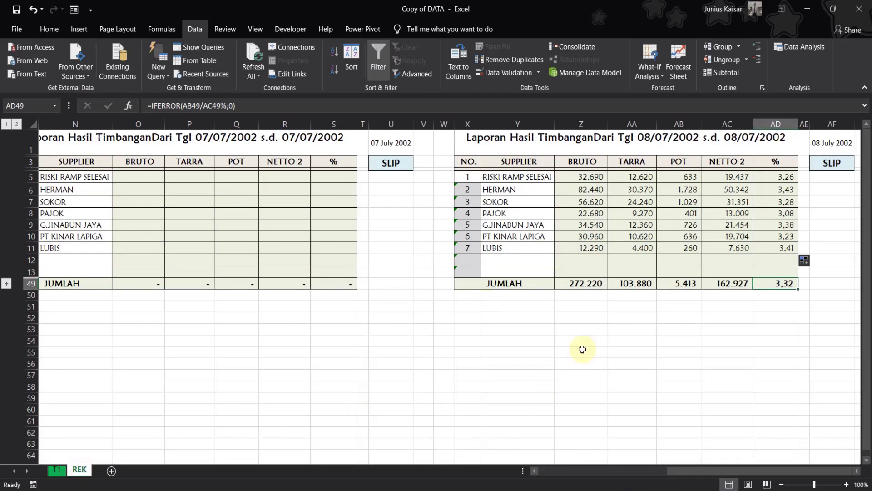
# Step: Paste the Z5:AC11 formulas into the 07/07/2002 recap starting at O5 and compare the O5 formula with Z5
pyautogui.moveTo(718, 470); pyautogui.dragTo(692, 466)
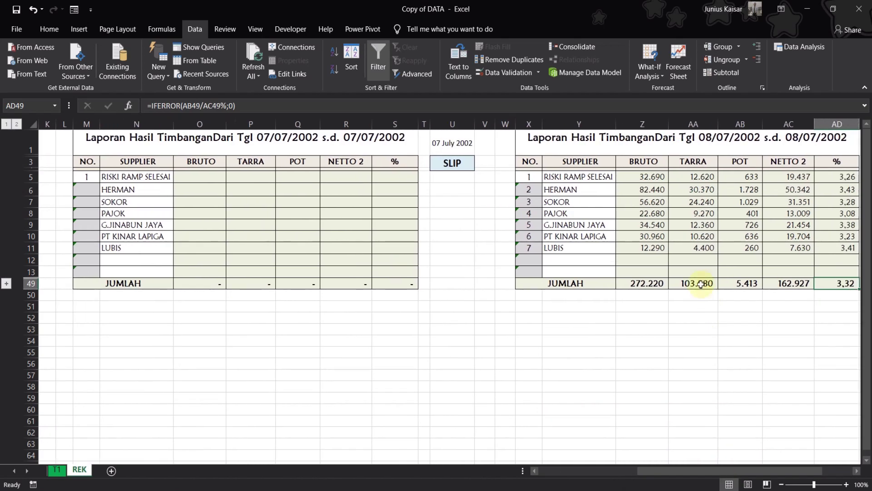
pyautogui.click(220, 184)
pyautogui.hotkey('ctrl', 'v')
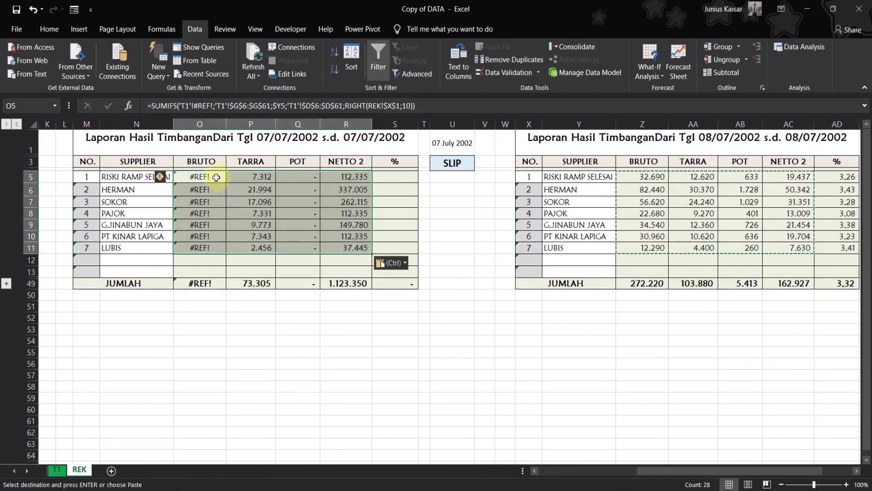
pyautogui.click(217, 177)
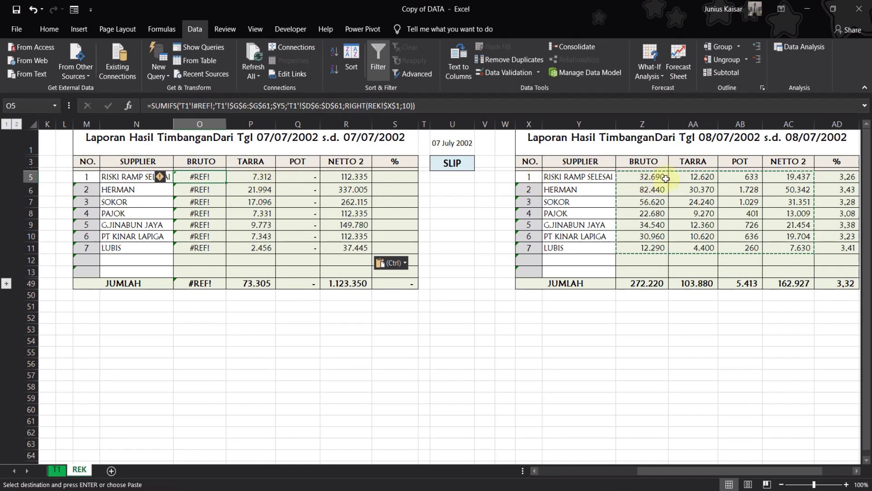
pyautogui.click(650, 176)
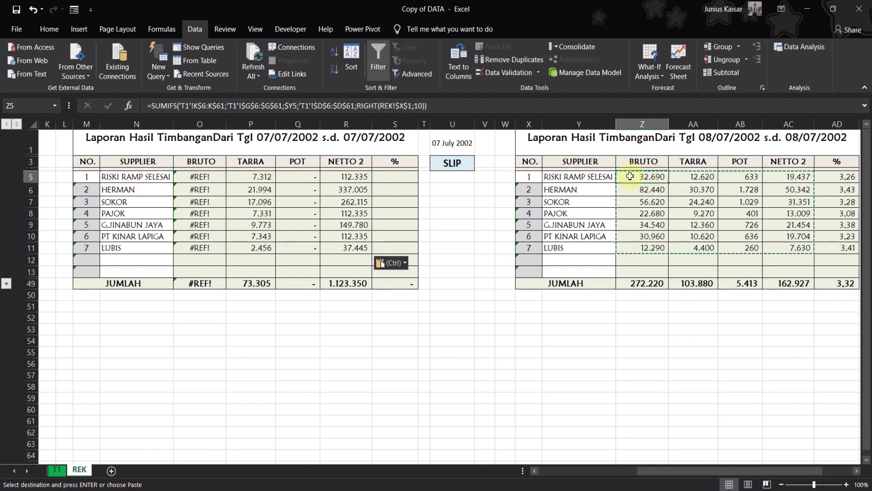
pyautogui.click(205, 180)
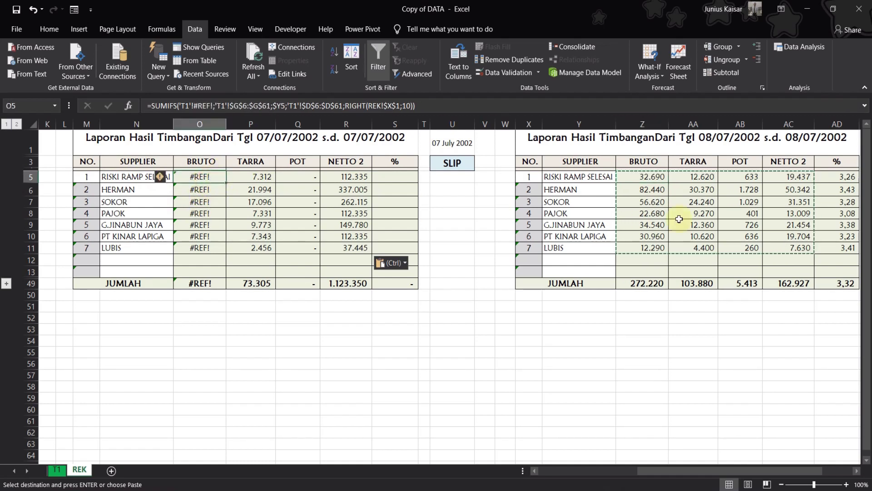
pyautogui.press('Escape')
# Step: Replace O5 with the exact formula text from Z5 and change its date title reference to REK!$M$1
pyautogui.click(657, 177)
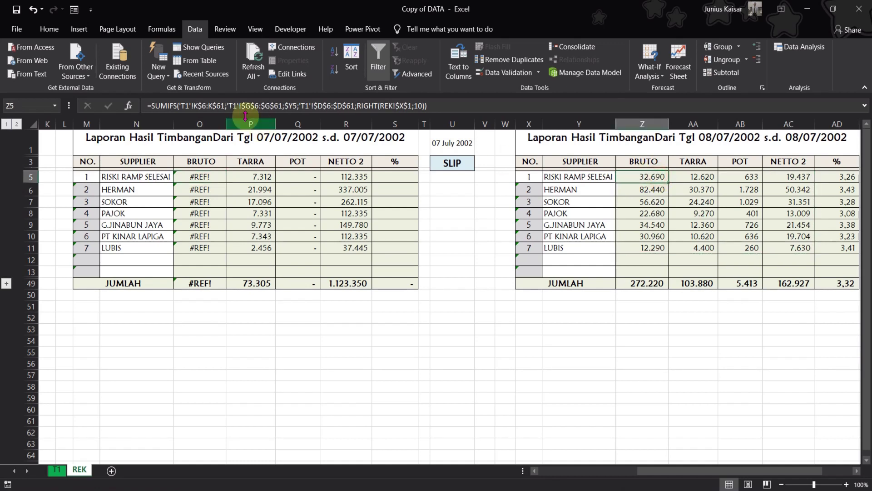
pyautogui.click(438, 105)
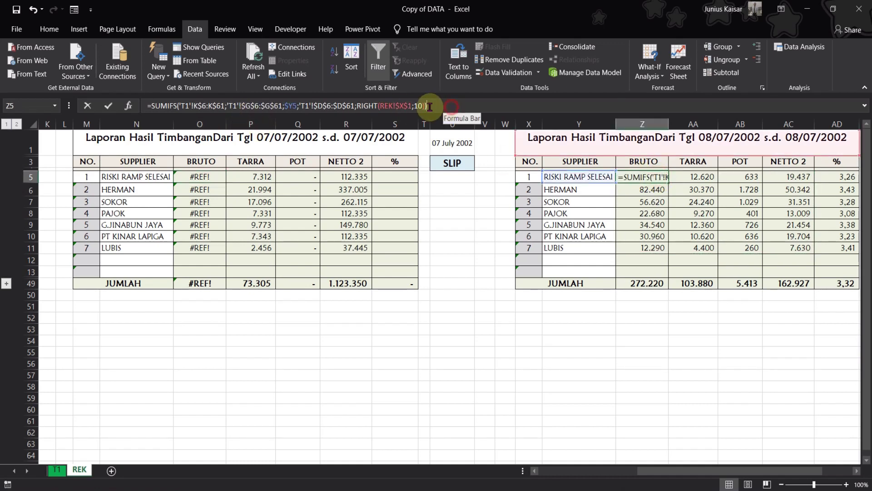
pyautogui.click(150, 105)
pyautogui.click(188, 176)
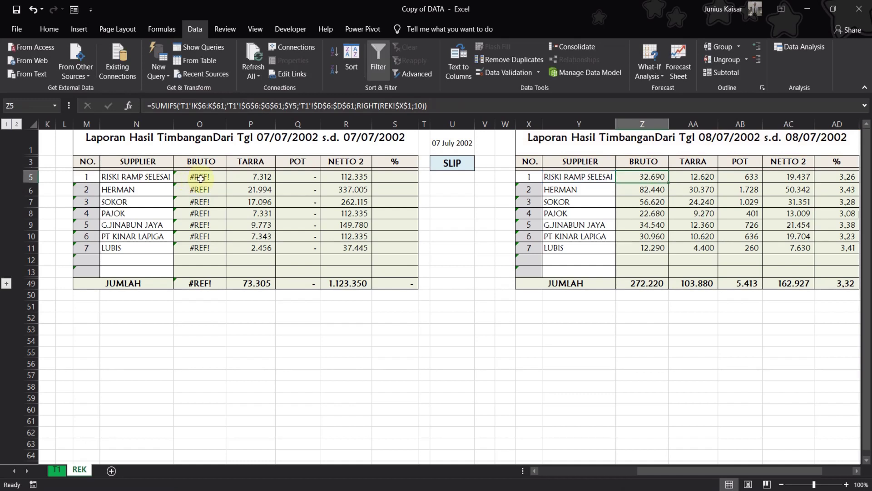
pyautogui.press('Delete')
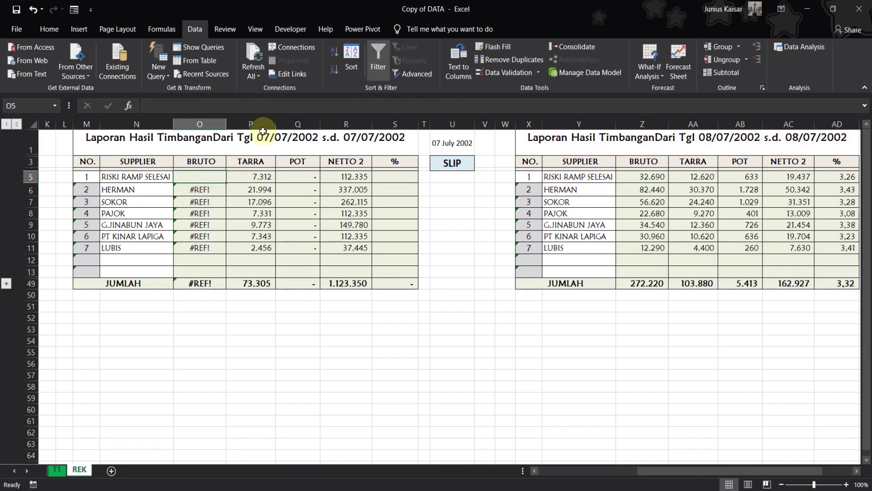
pyautogui.press('F2')
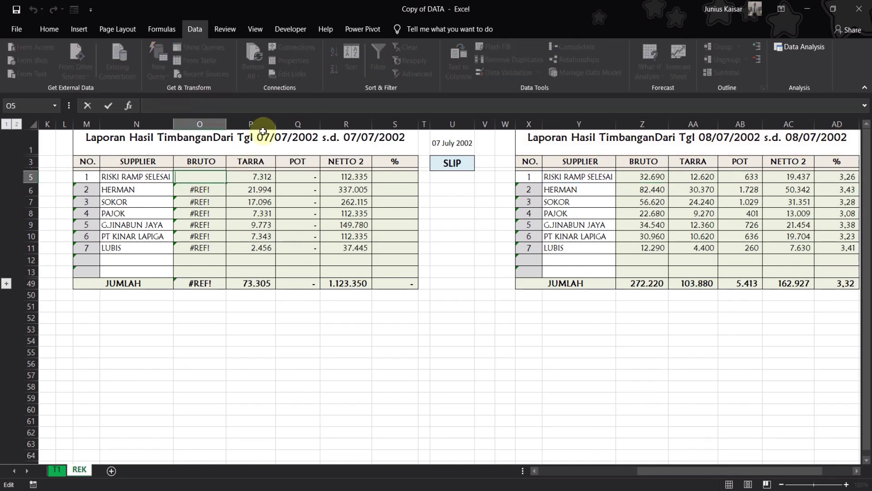
pyautogui.write("=SUMIFS('T1'!K$6:K$61;'T1'!$G$6:$G$61;$Y5;'T1'!$D$6:$D$61;RIGHT(REK!$X$1;10))")
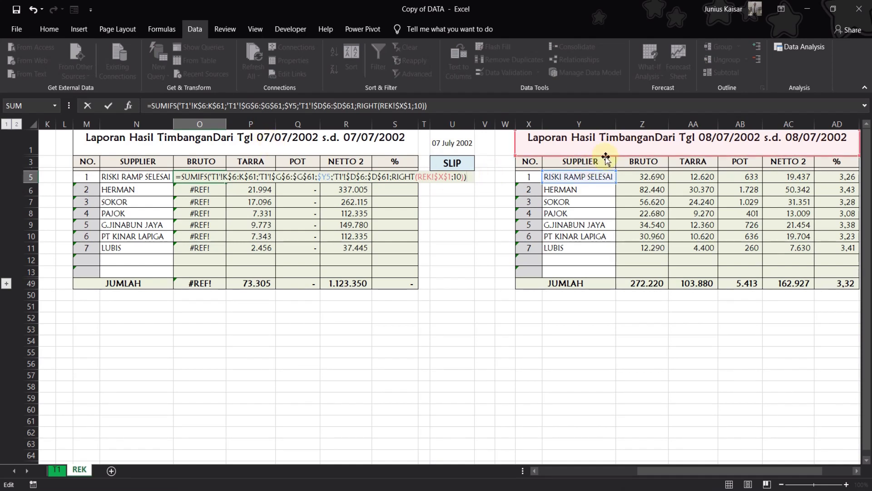
pyautogui.moveTo(604, 155); pyautogui.dragTo(367, 138)
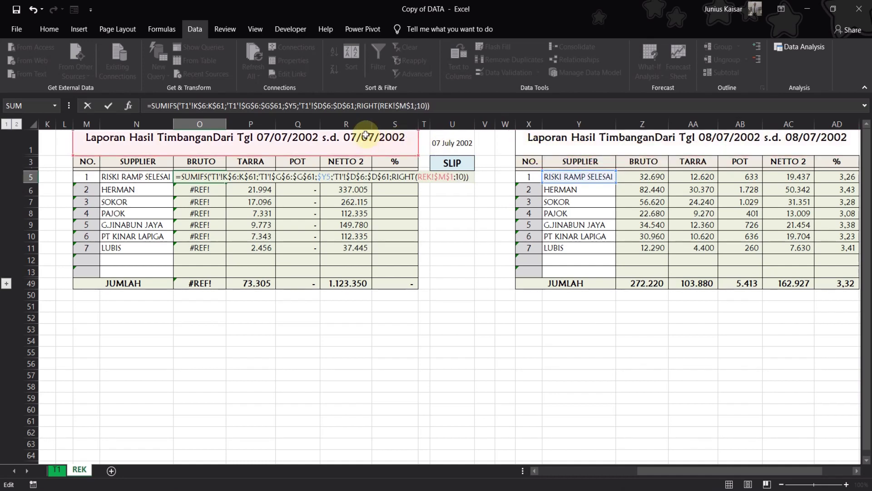
pyautogui.press('Return')
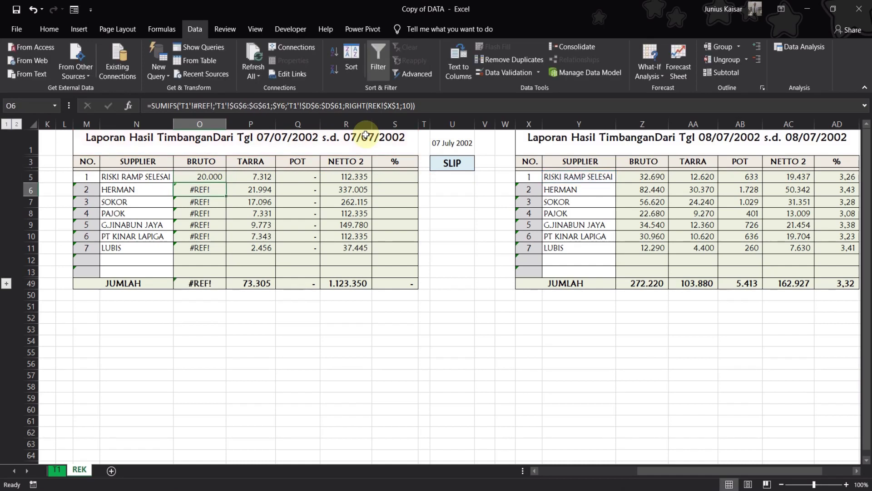
# Step: Fill the O5 formula across to R5 and check the POT formula in Q5
pyautogui.click(252, 177)
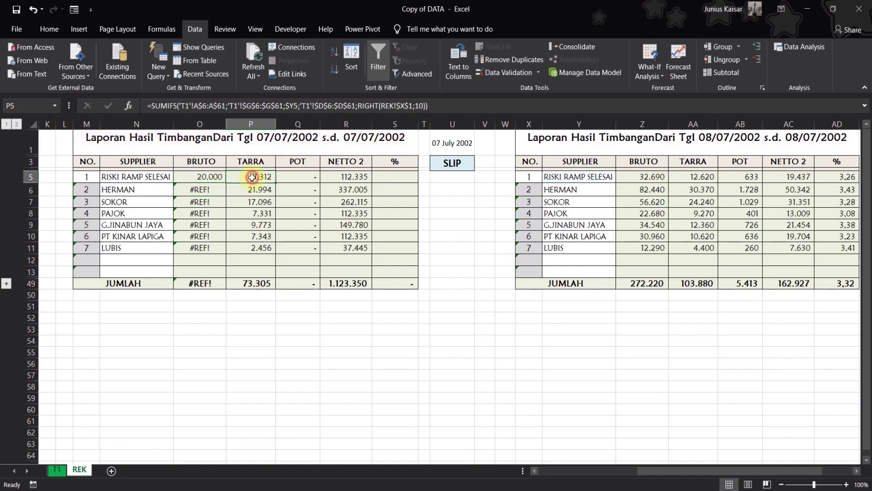
pyautogui.click(211, 177)
pyautogui.moveTo(226, 181); pyautogui.dragTo(353, 178)
pyautogui.click(303, 176)
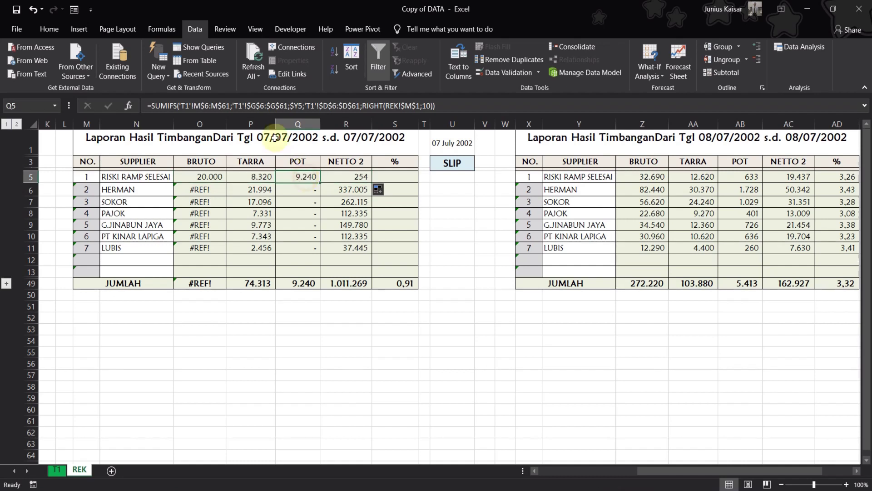
# Step: Change the sum range in the POT formula in Q5 to 'T1'!N$6:N$61
pyautogui.click(200, 106)
pyautogui.press('BackSpace')
pyautogui.write('n')
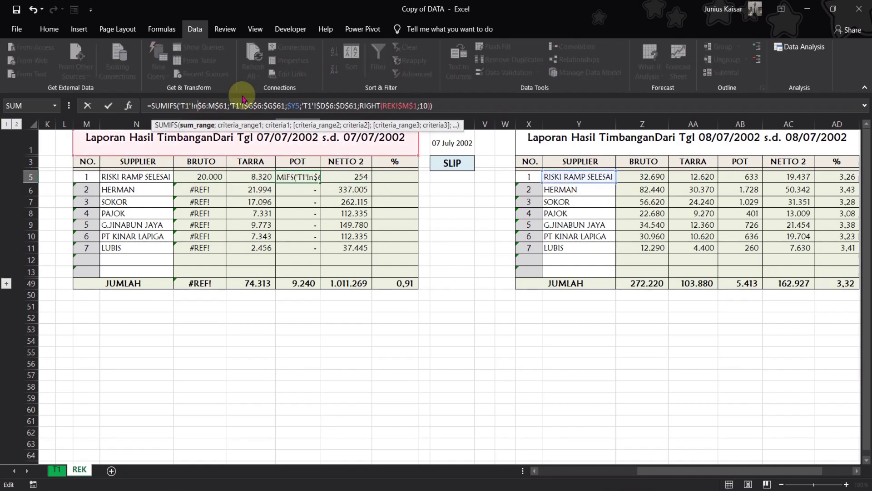
pyautogui.press('BackSpace')
pyautogui.write('n')
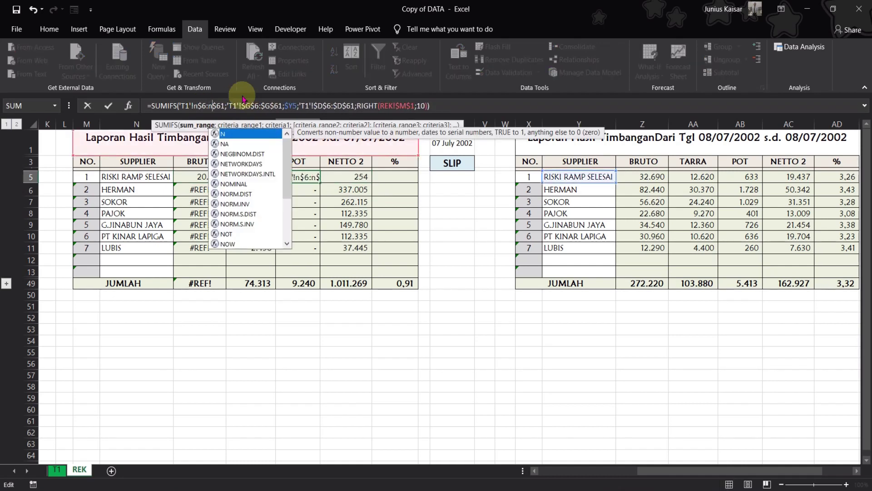
pyautogui.press('Return')
# Step: Change the NETTO 2 formula in R5 to sum column O of T1 and fill O5:R5 down to row 11
pyautogui.click(363, 176)
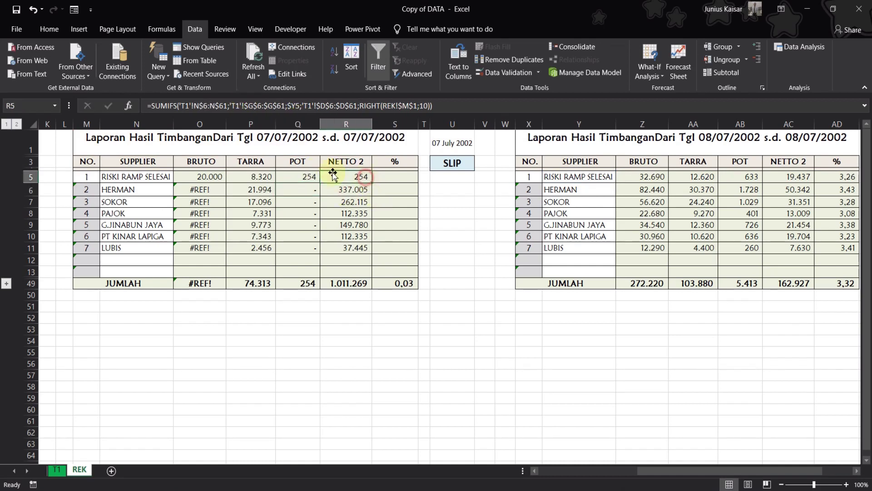
pyautogui.click(200, 105)
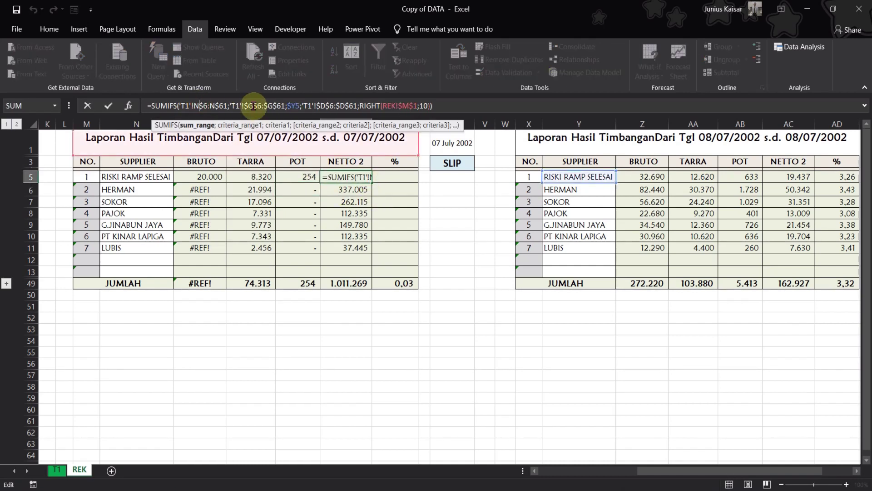
pyautogui.press('BackSpace')
pyautogui.write('o')
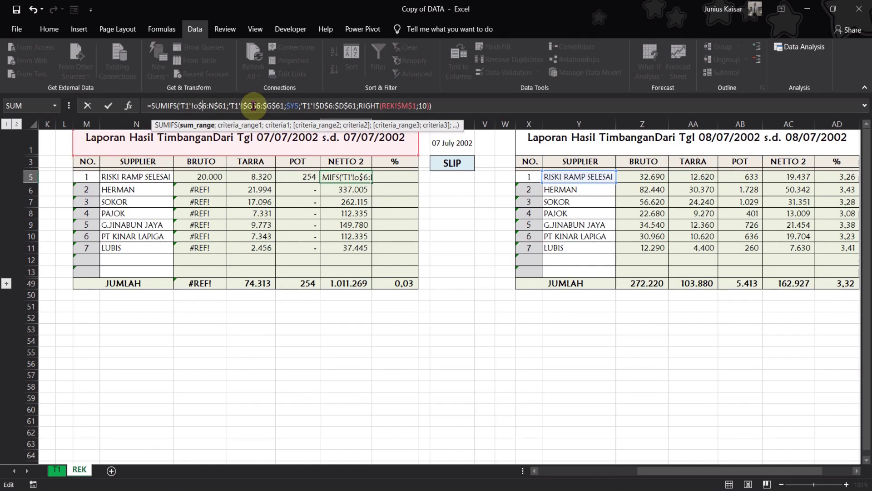
pyautogui.press('Return')
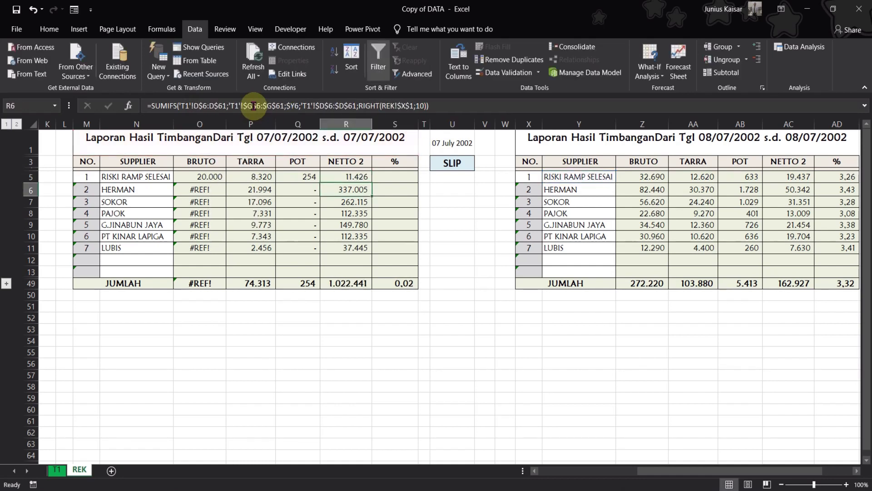
pyautogui.moveTo(202, 176); pyautogui.dragTo(358, 257)
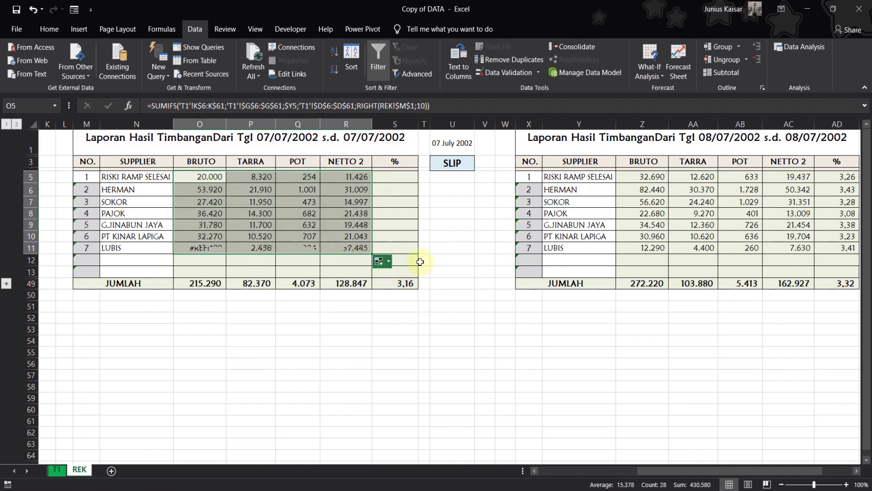
# Step: Copy the % formula from AD5 into S5 and fill it down to S11
pyautogui.click(834, 179)
pyautogui.hotkey('ctrl', 'c')
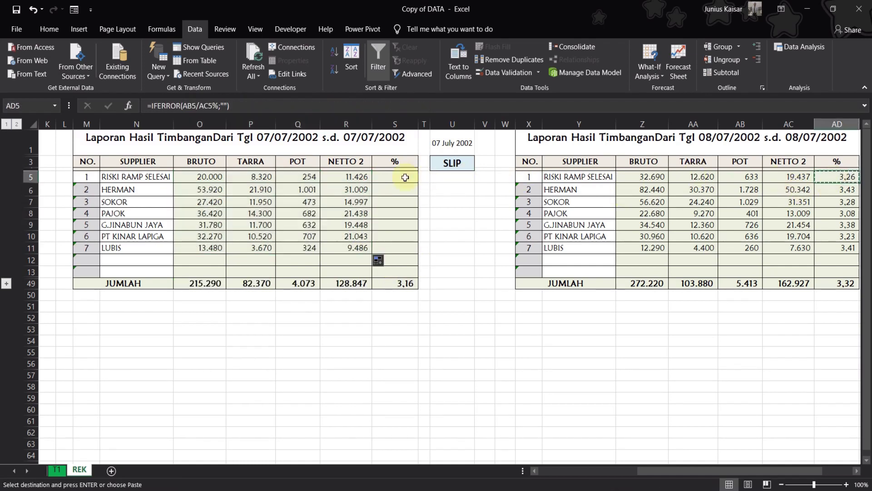
pyautogui.click(402, 178)
pyautogui.hotkey('ctrl', 'v')
pyautogui.moveTo(417, 182); pyautogui.dragTo(419, 249)
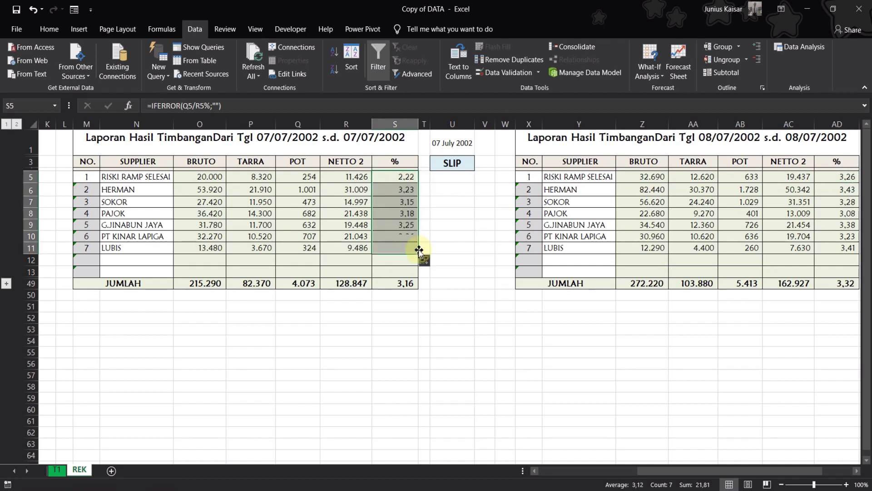
# Step: Verify the 07/07/2002 NETTO 2 total in R49 by selecting O6:O31 on T1 and comparing the sum
pyautogui.click(357, 283)
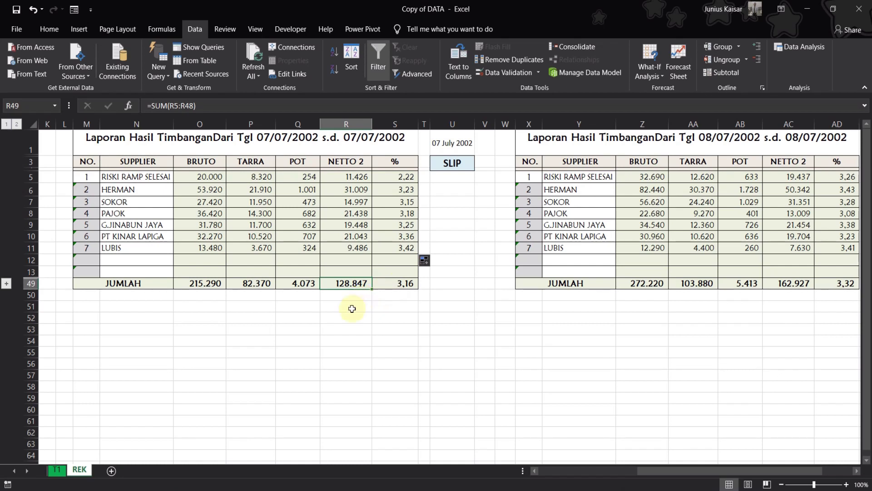
pyautogui.click(57, 469)
pyautogui.scroll(12, 386, 362)
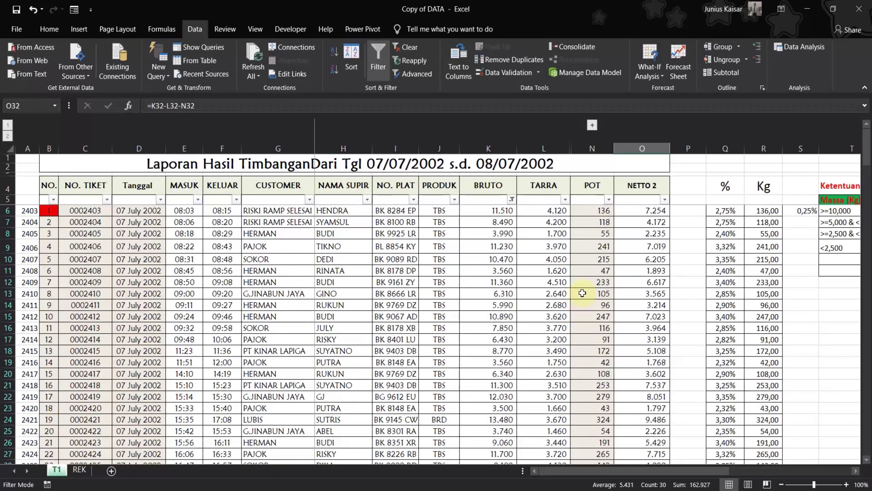
pyautogui.click(642, 210)
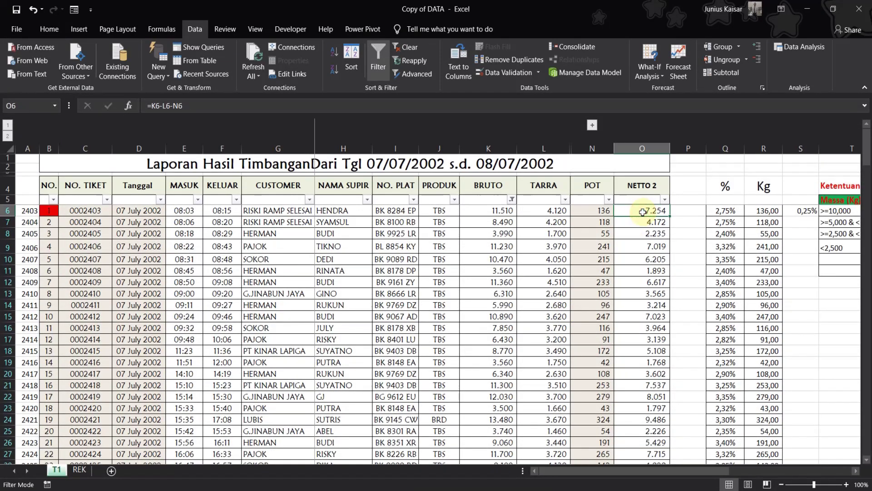
pyautogui.moveTo(643, 211); pyautogui.dragTo(650, 370)
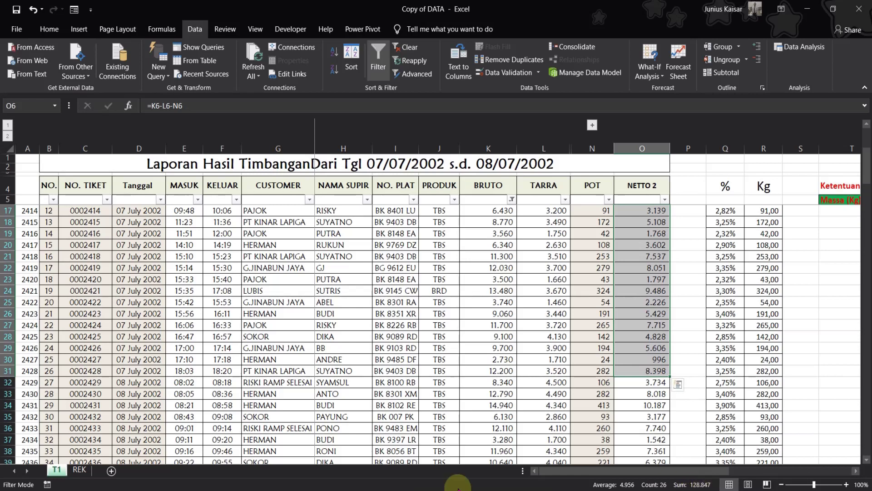
pyautogui.click(79, 470)
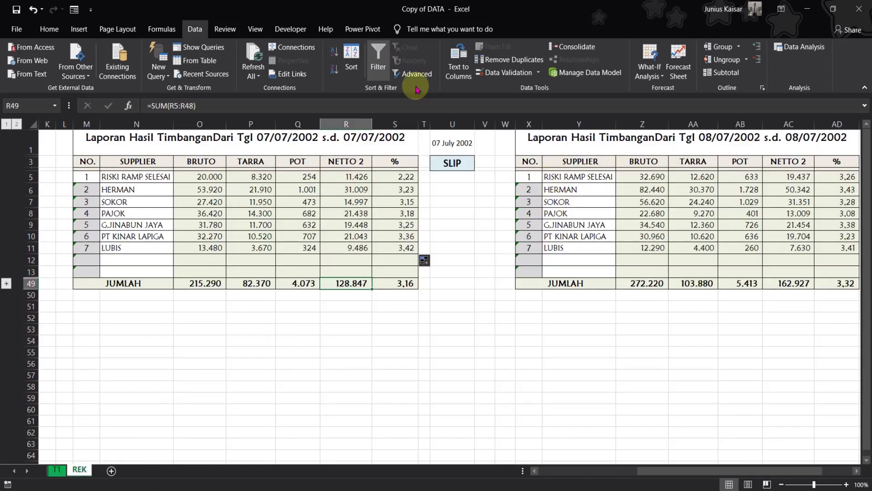
# Step: Review the formula topic list in Notepad and return to the cells D51:G51 below the combined recap on REK
pyautogui.moveTo(693, 468); pyautogui.dragTo(497, 444)
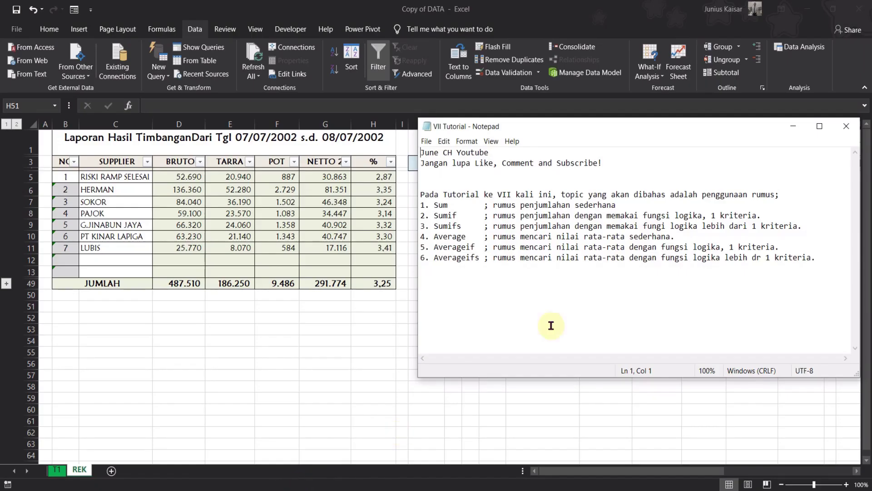
pyautogui.click(793, 126)
pyautogui.click(178, 306)
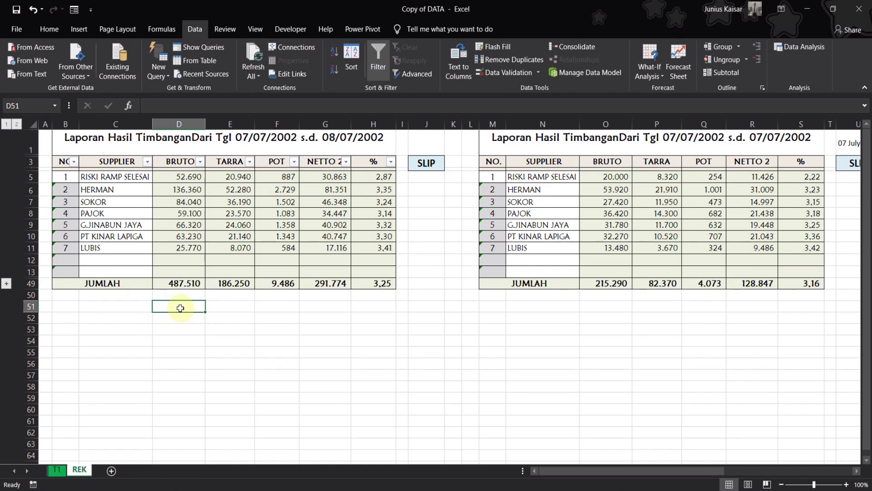
pyautogui.click(233, 307)
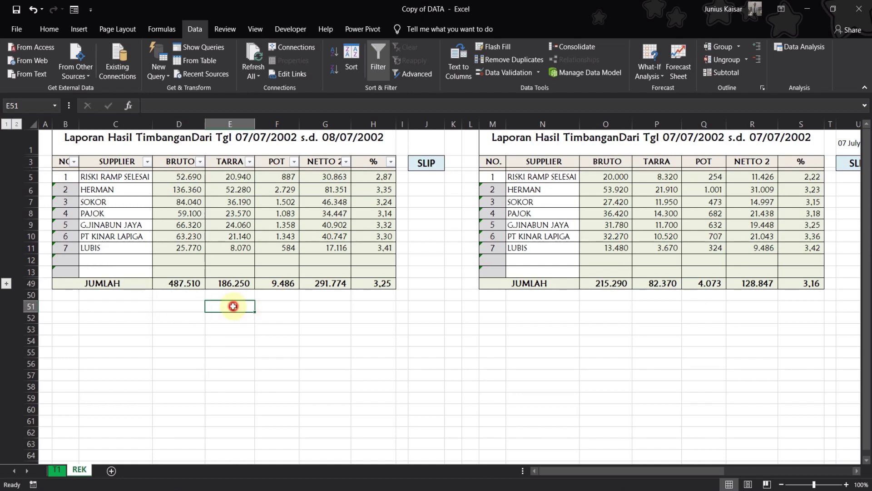
pyautogui.click(287, 303)
pyautogui.click(327, 304)
# Step: Enter =AVERAGE('T1'!K6:K61) in D51 to average the BRUTO weights, and review the formula
pyautogui.click(170, 307)
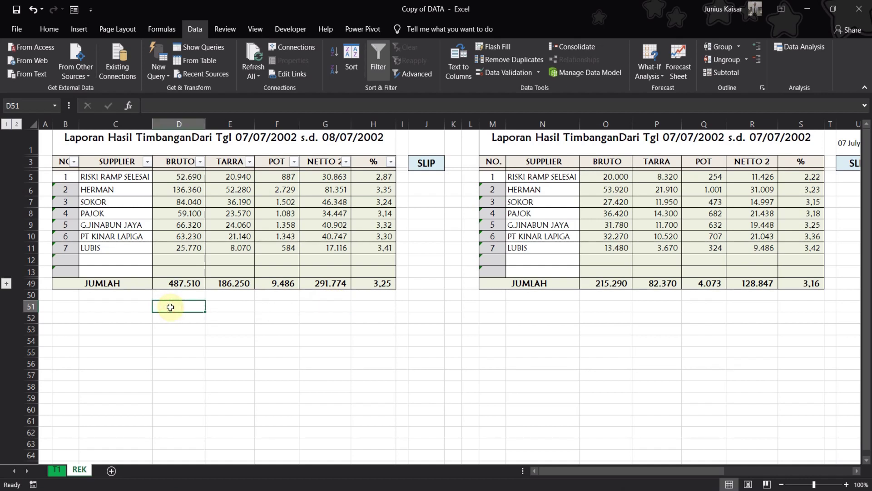
pyautogui.write('=avea')
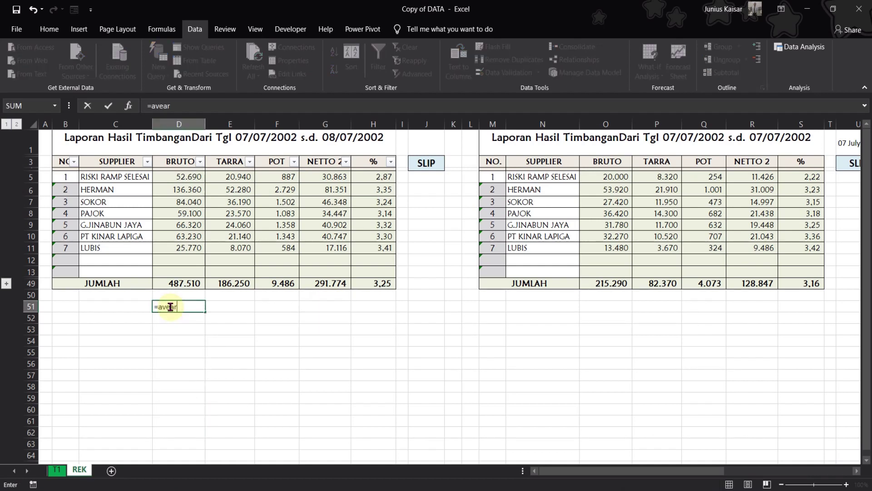
pyautogui.write('r')
pyautogui.press('BackSpace')
pyautogui.press('BackSpace')
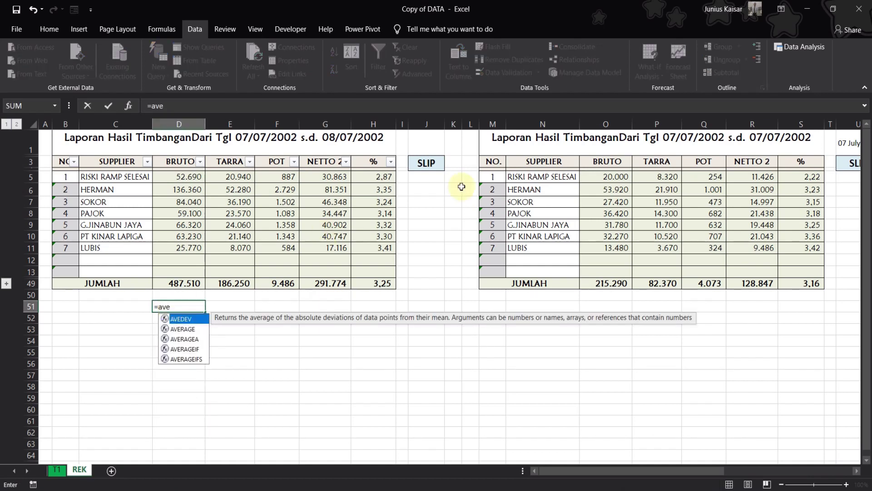
pyautogui.write('rage(')
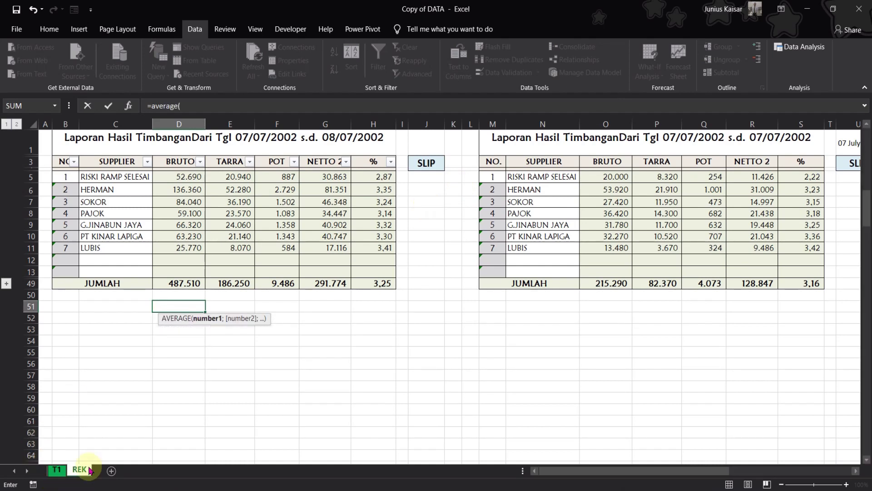
pyautogui.click(57, 471)
pyautogui.scroll(12, 318, 373)
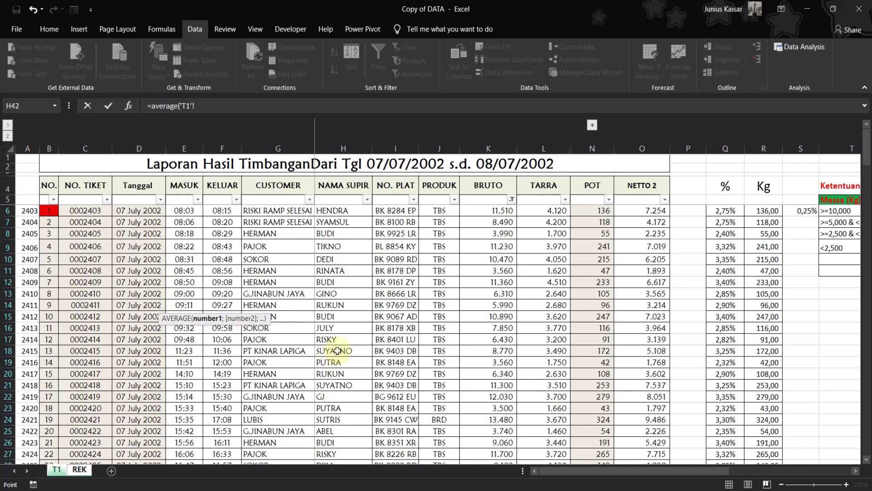
pyautogui.moveTo(485, 211); pyautogui.dragTo(497, 436)
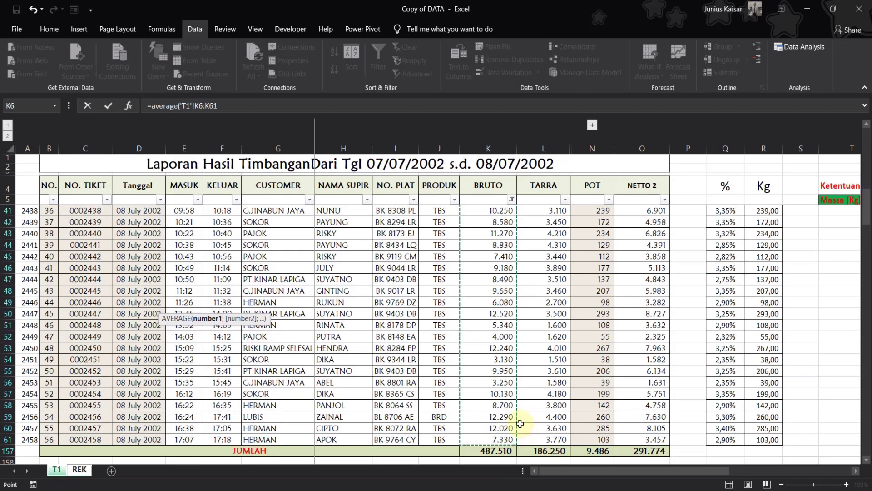
pyautogui.write(')')
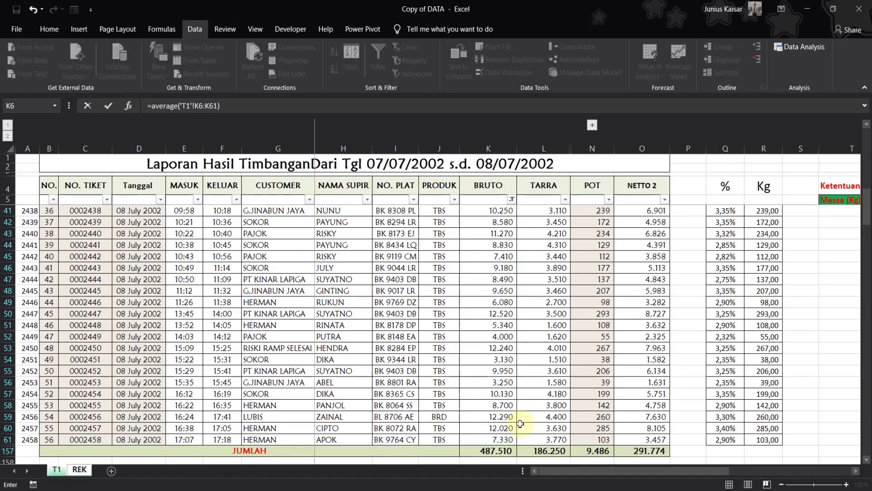
pyautogui.press('Return')
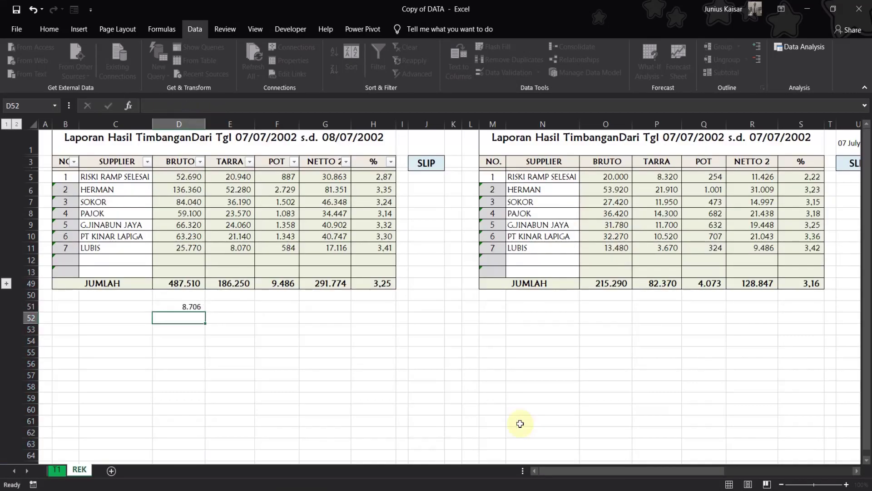
pyautogui.press('F2')
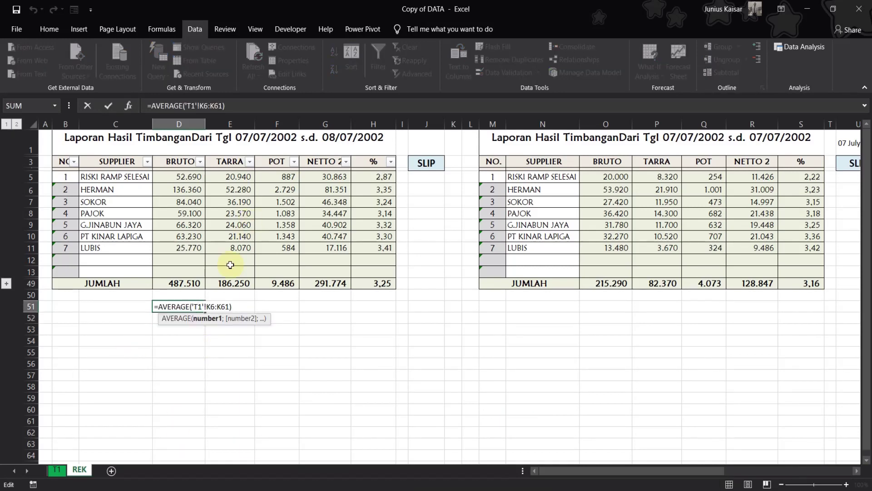
pyautogui.press('Return')
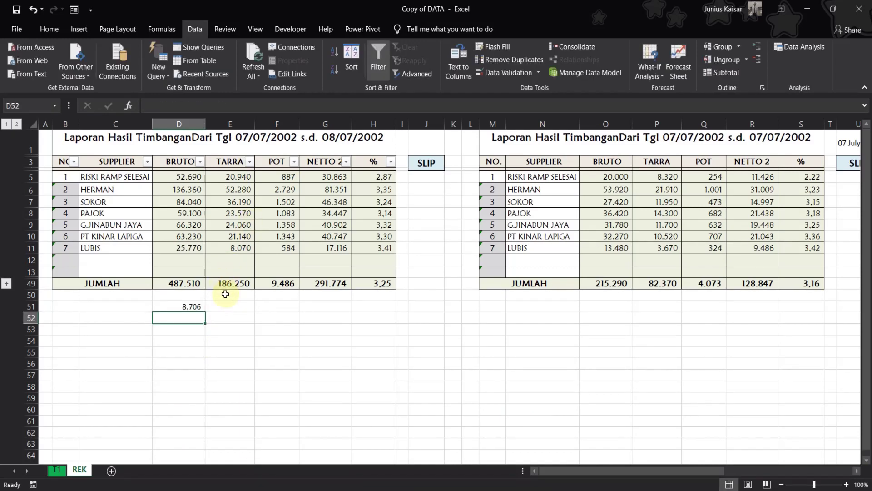
# Step: Fill the D51 AVERAGE formula across to G51 and check the TARRA formula in E51
pyautogui.click(199, 306)
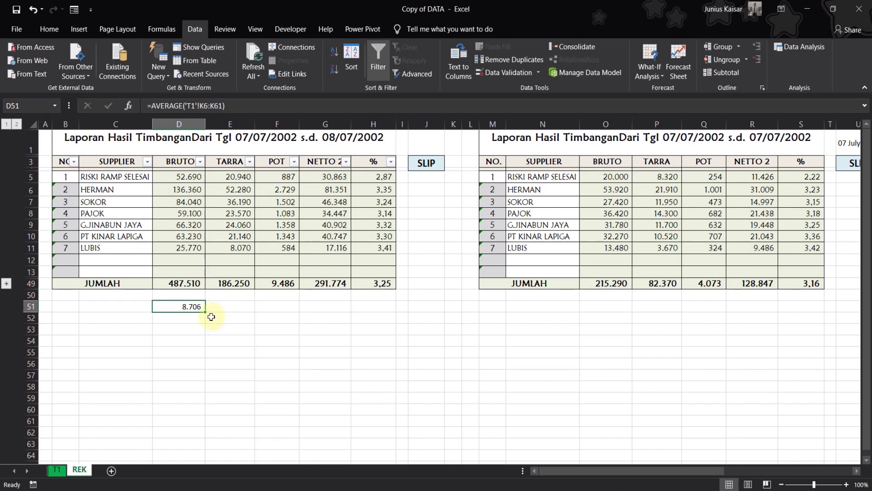
pyautogui.moveTo(206, 311); pyautogui.dragTo(347, 311)
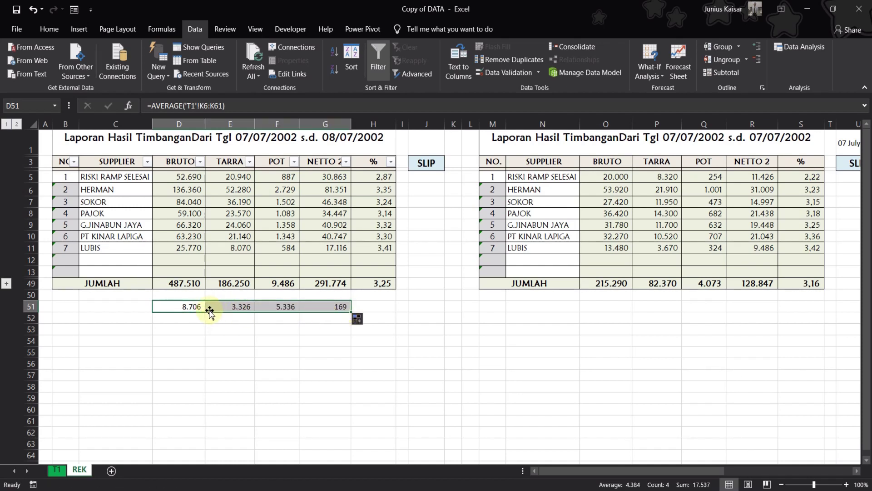
pyautogui.click(228, 306)
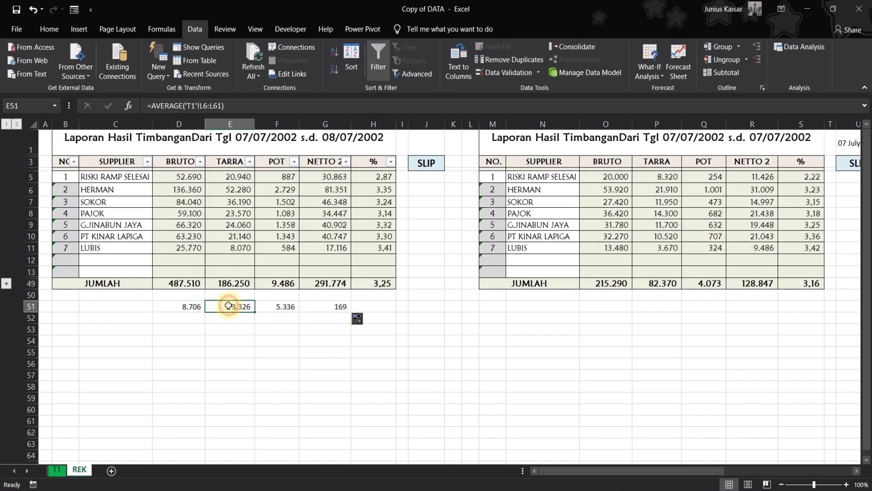
# Step: Change the POT average range in F51 to 'T1'!N6:N61
pyautogui.click(292, 306)
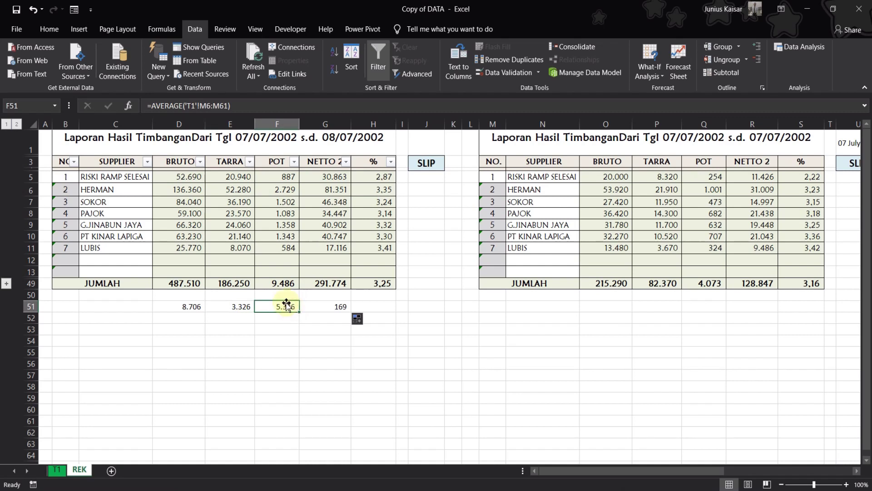
pyautogui.click(206, 105)
pyautogui.press('BackSpace')
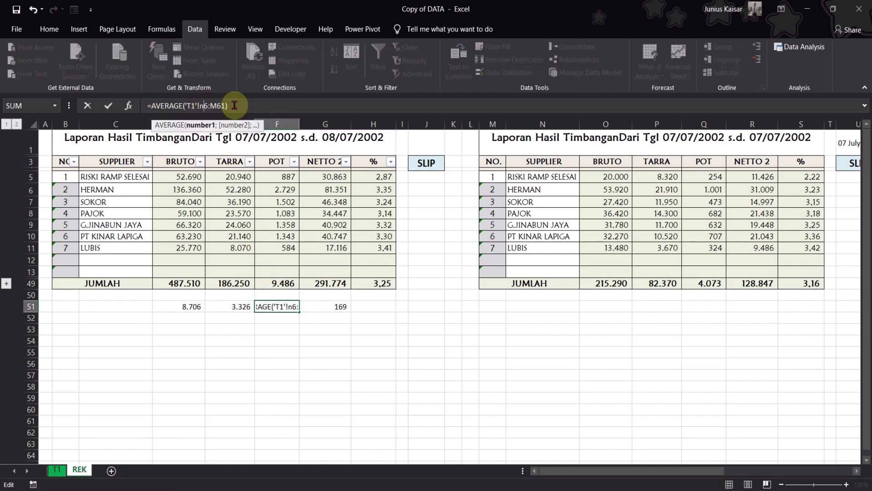
pyautogui.write('n')
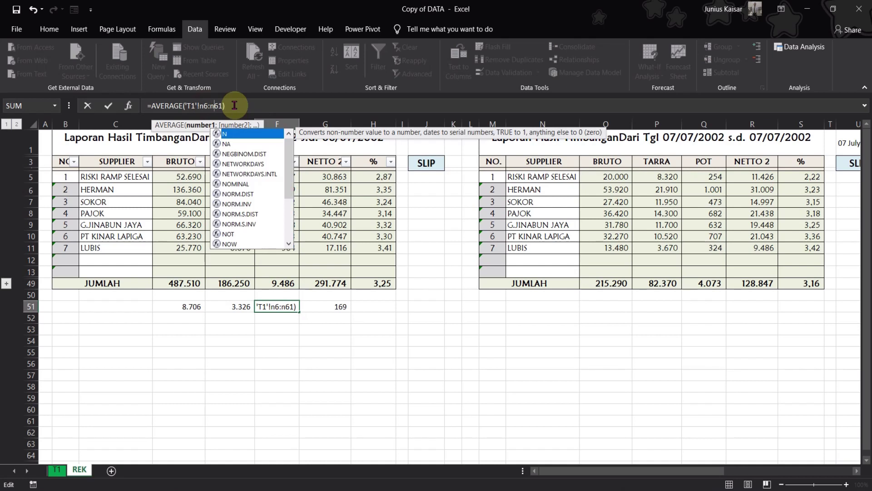
pyautogui.press('Return')
# Step: Change the NETTO 2 average range in G51 to 'T1'!O6:O61
pyautogui.click(329, 307)
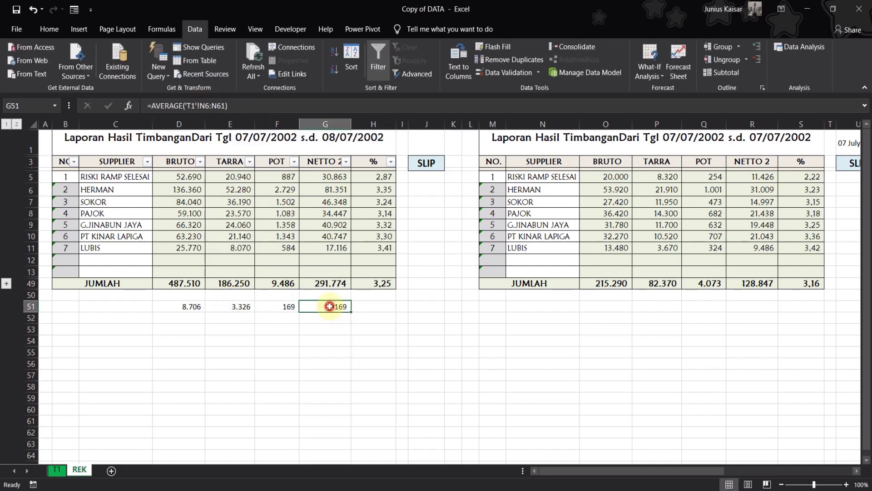
pyautogui.click(205, 105)
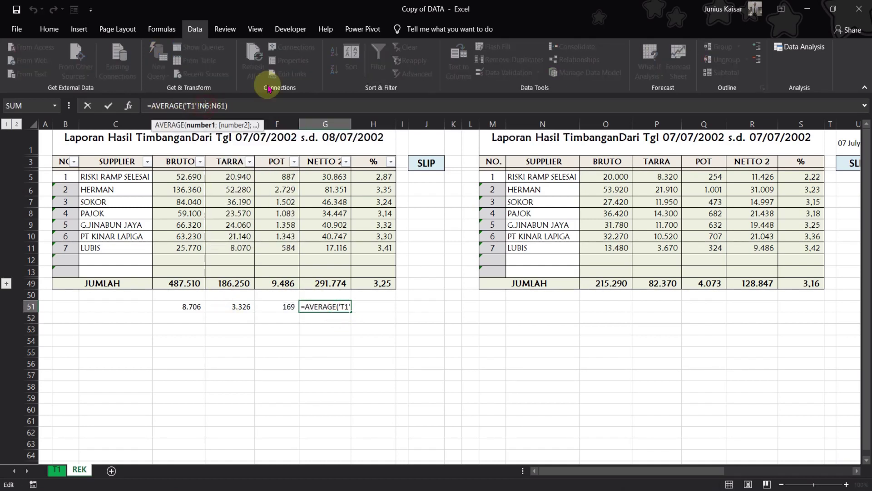
pyautogui.press('BackSpace')
pyautogui.write('o')
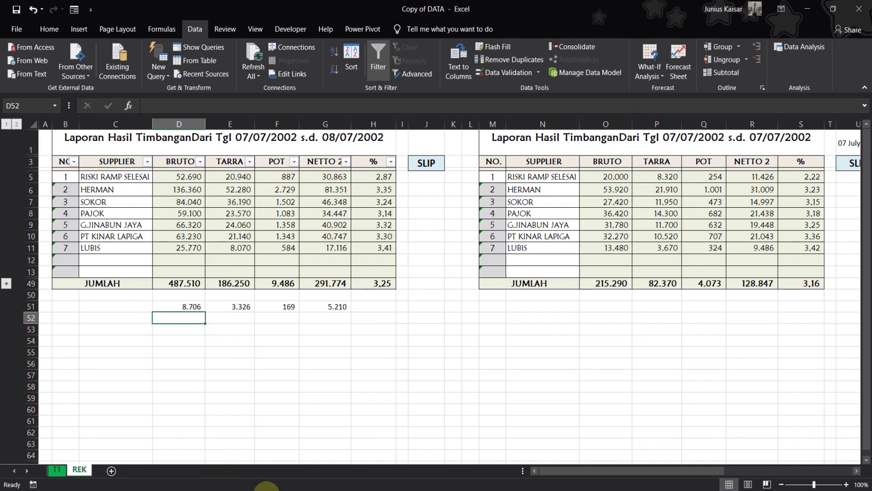
# Step: Review the Averageif entry in the Notepad topic list and return to the row below the averages on REK
pyautogui.click(291, 488)
pyautogui.moveTo(435, 246); pyautogui.dragTo(487, 247)
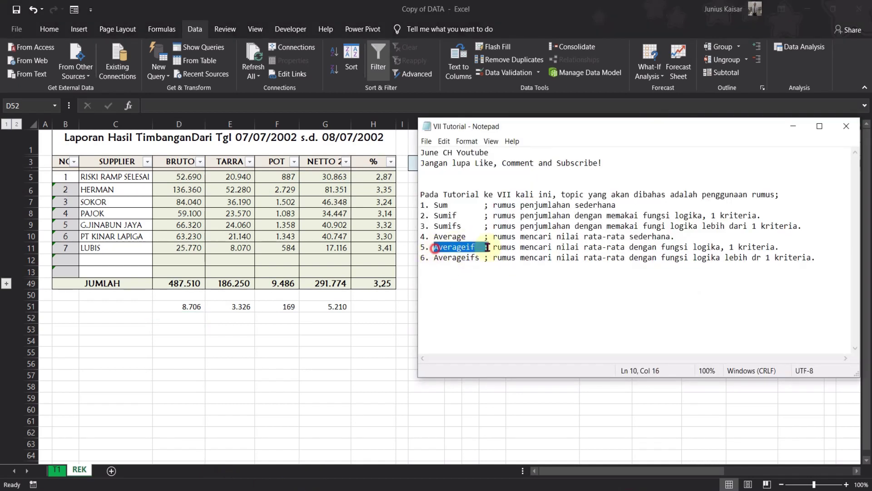
pyautogui.click(128, 321)
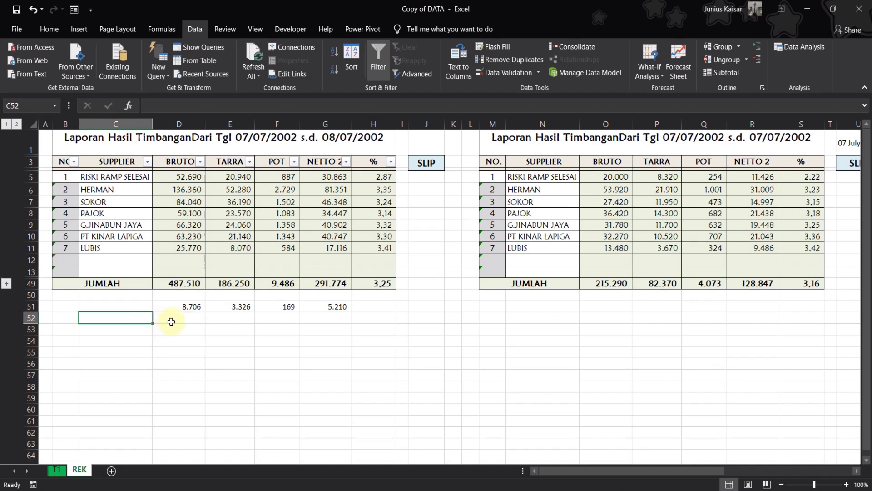
# Step: Start an AVERAGEIF formula in D52 with the customer cells 'T1'!G6:G61 as its range
pyautogui.click(182, 319)
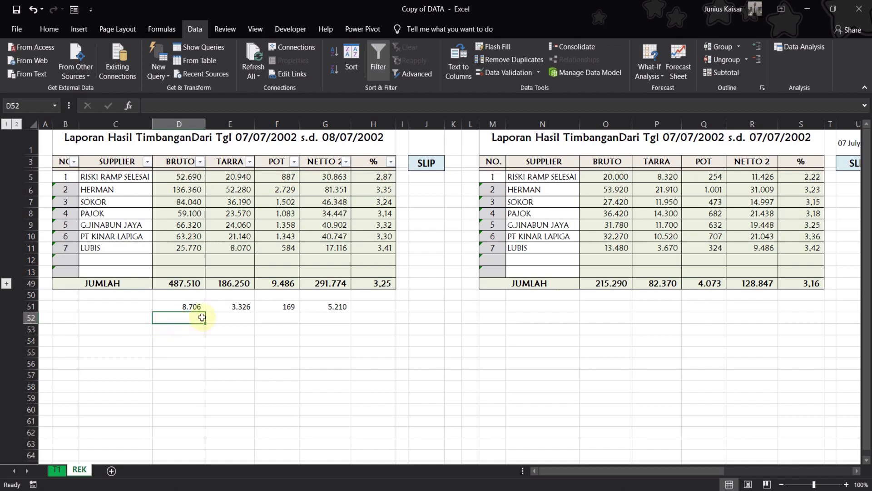
pyautogui.write('=ave')
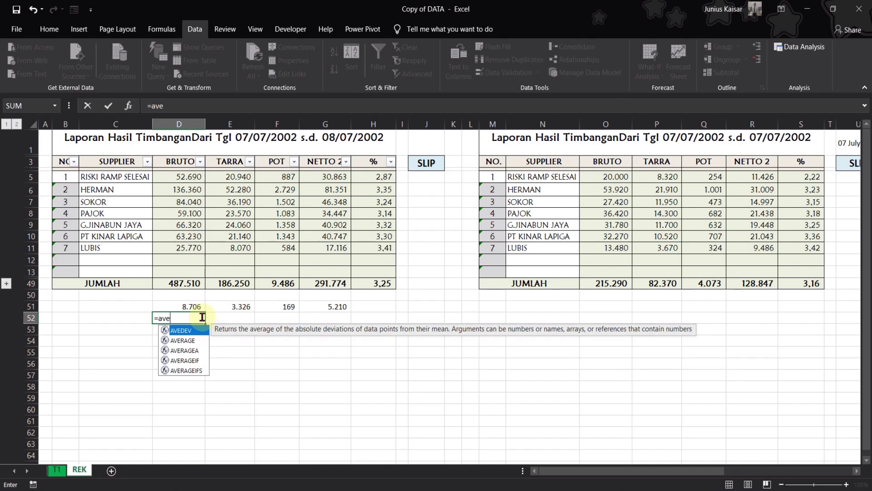
pyautogui.write('rageif')
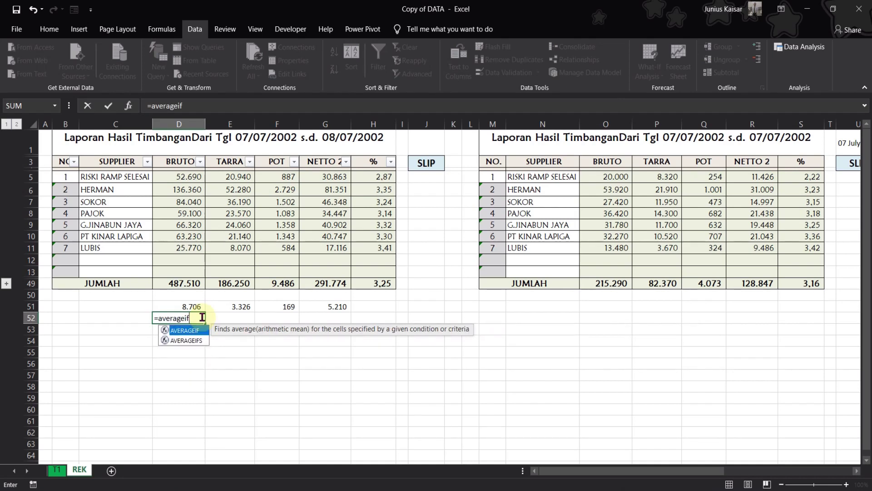
pyautogui.write('(')
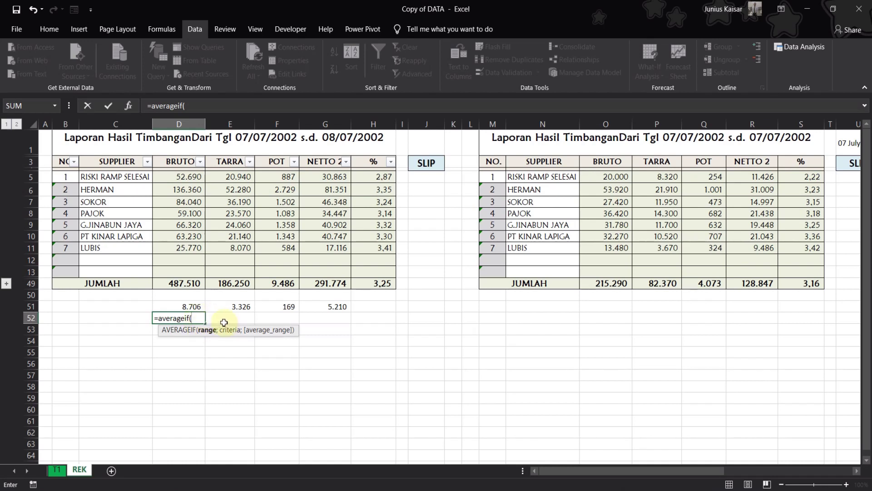
pyautogui.click(57, 470)
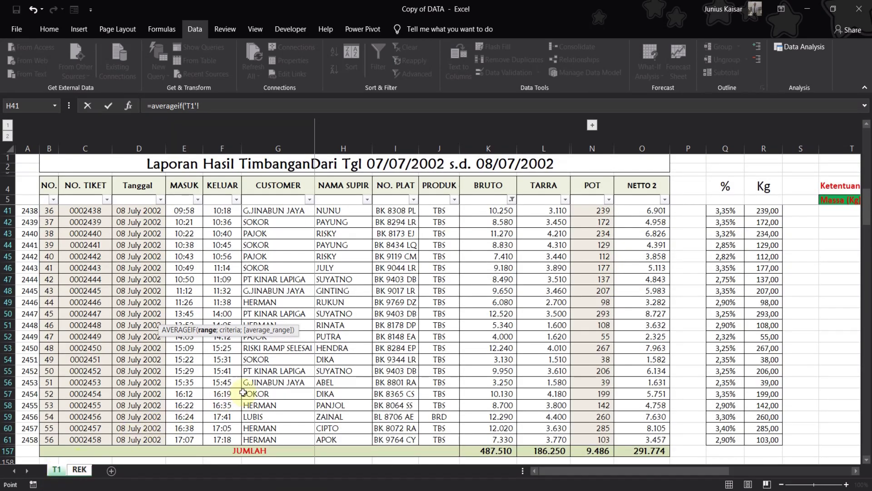
pyautogui.scroll(8, 242, 389)
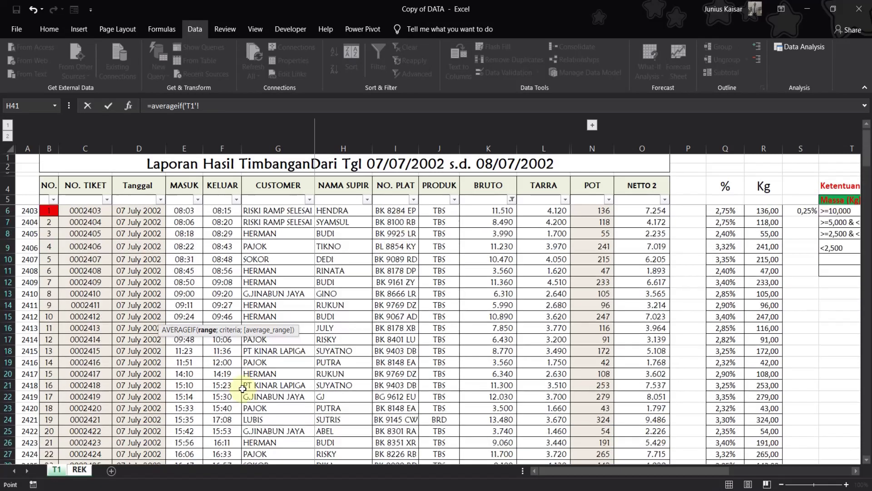
pyautogui.click(293, 211)
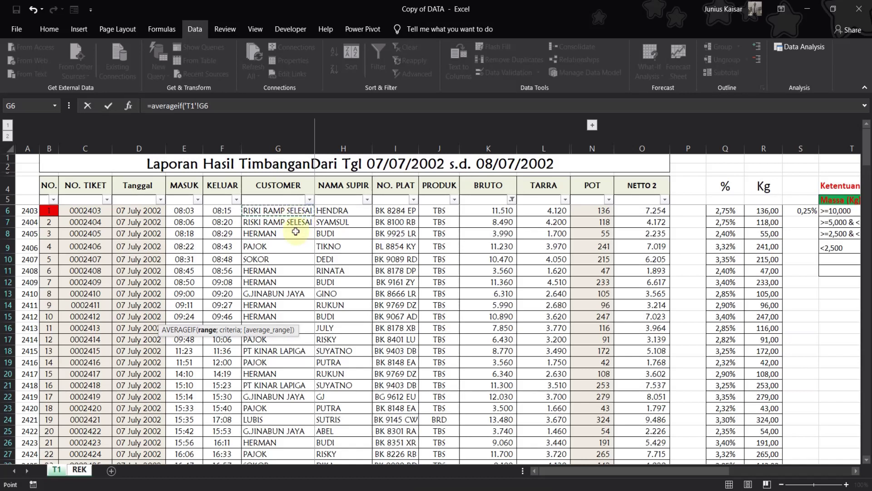
pyautogui.hotkey('ctrl', 'shift', 'Down')
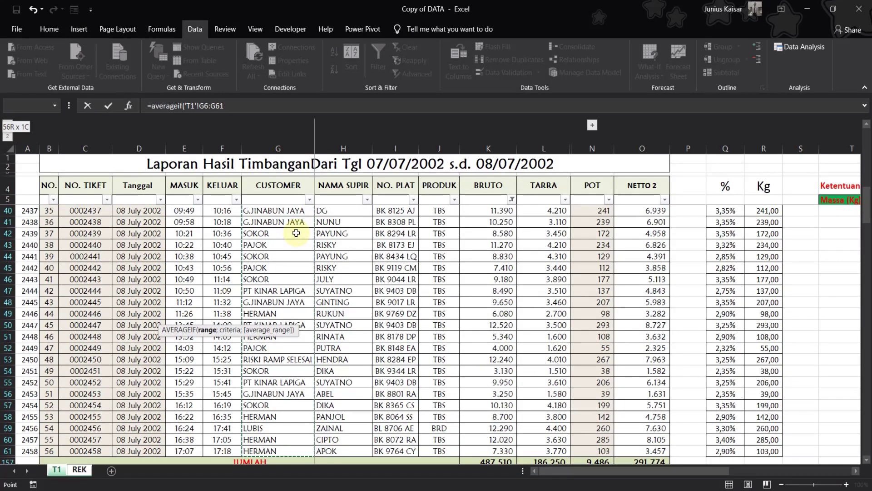
pyautogui.write(';')
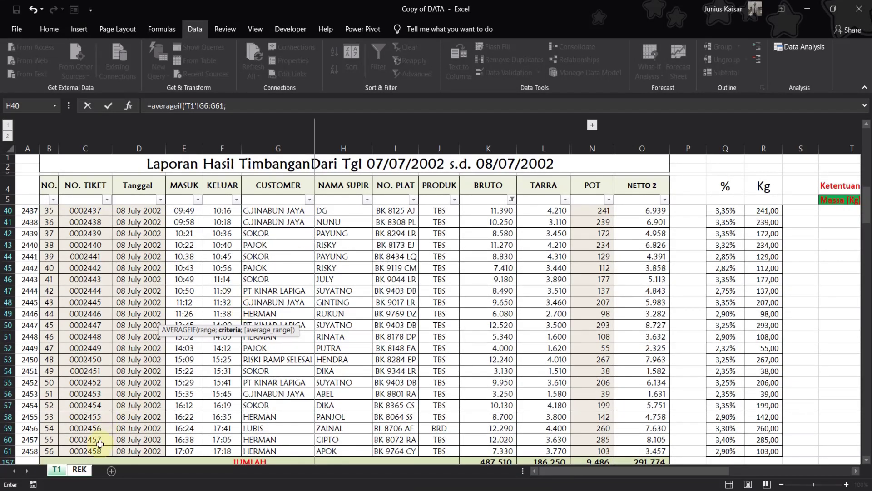
# Step: Set the AVERAGEIF criterion to the first supplier in C5 on REK, removing the sheet prefix from the reference
pyautogui.click(80, 469)
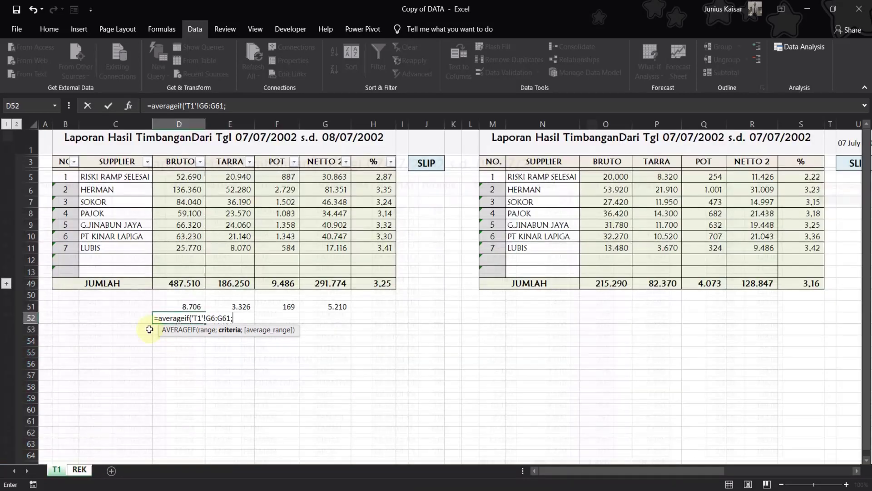
pyautogui.click(132, 175)
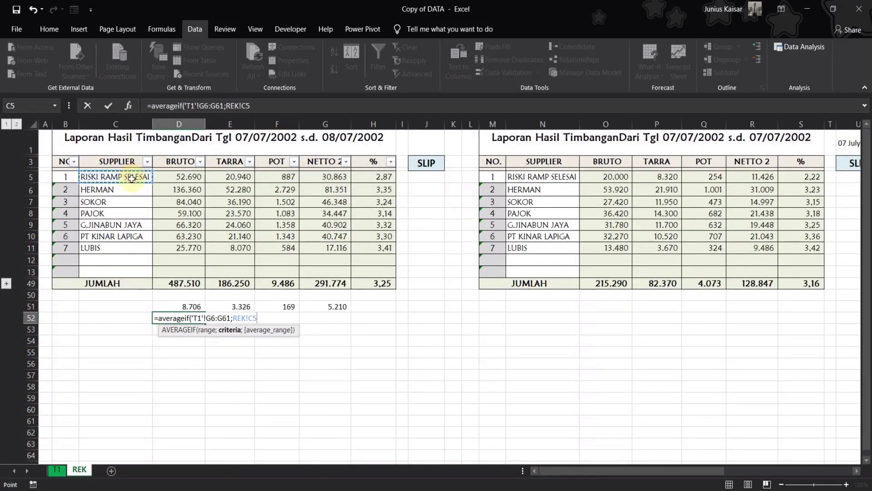
pyautogui.click(244, 106)
pyautogui.press('BackSpace')
pyautogui.press('BackSpace')
pyautogui.press('BackSpace')
pyautogui.press('Left')
pyautogui.press('Left')
pyautogui.press('BackSpace')
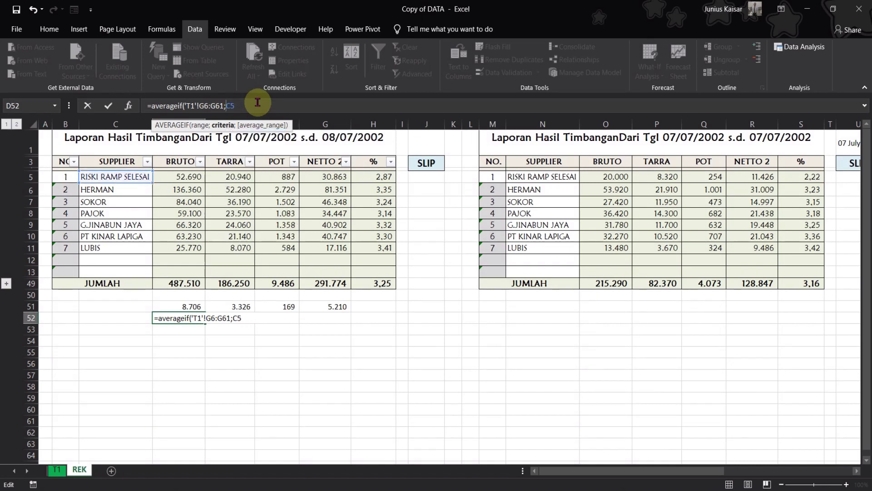
pyautogui.write(';')
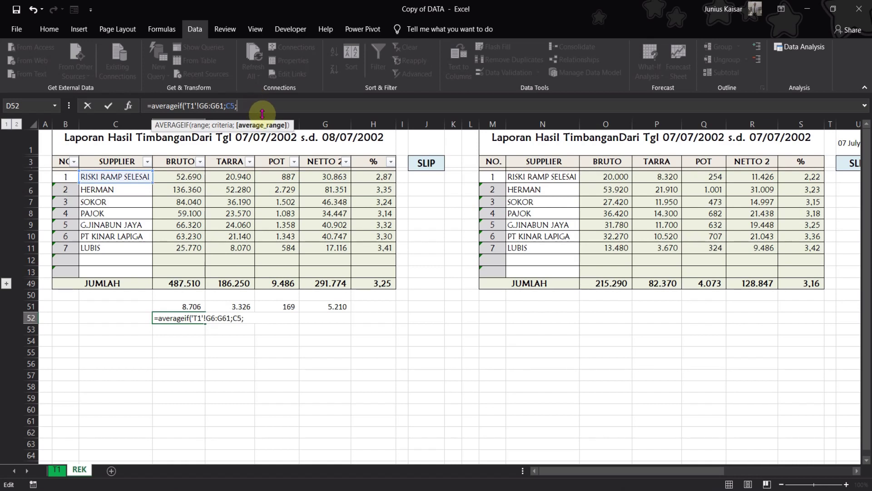
# Step: Complete the D52 AVERAGEIF formula with the BRUTO weights 'T1'!K6:K61 as the average range
pyautogui.click(61, 472)
pyautogui.scroll(11, 478, 227)
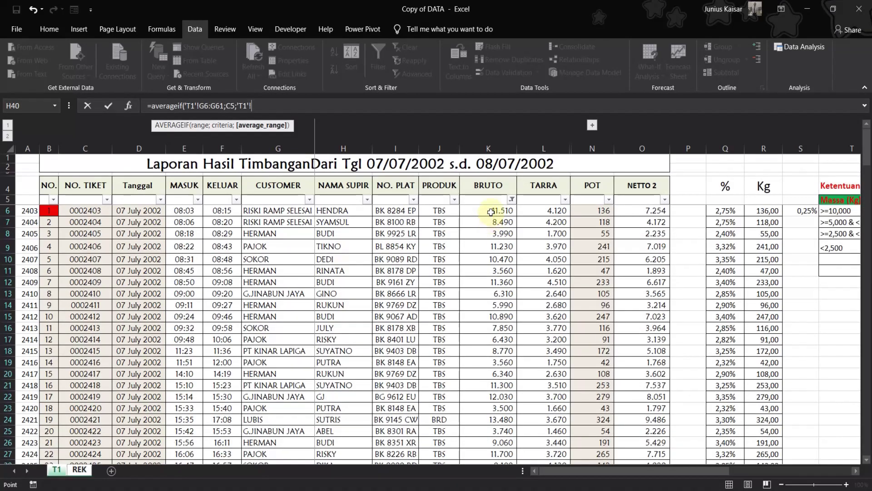
pyautogui.click(491, 211)
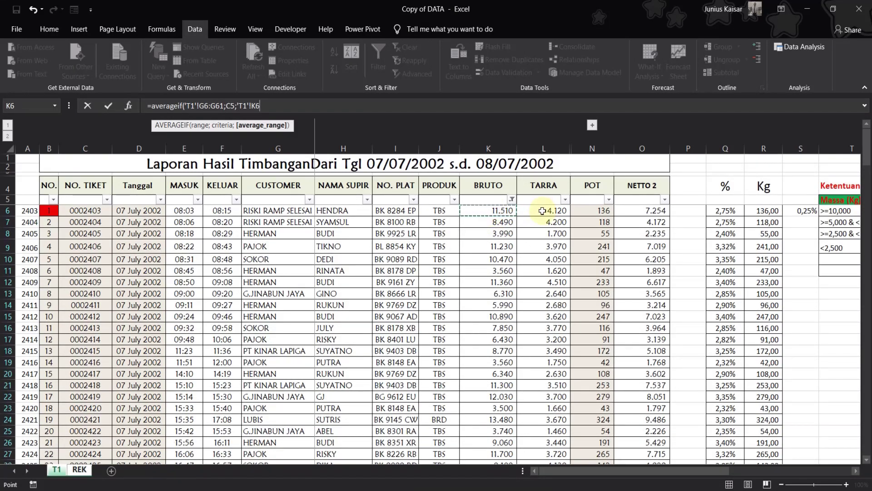
pyautogui.hotkey('ctrl', 'shift', 'Down')
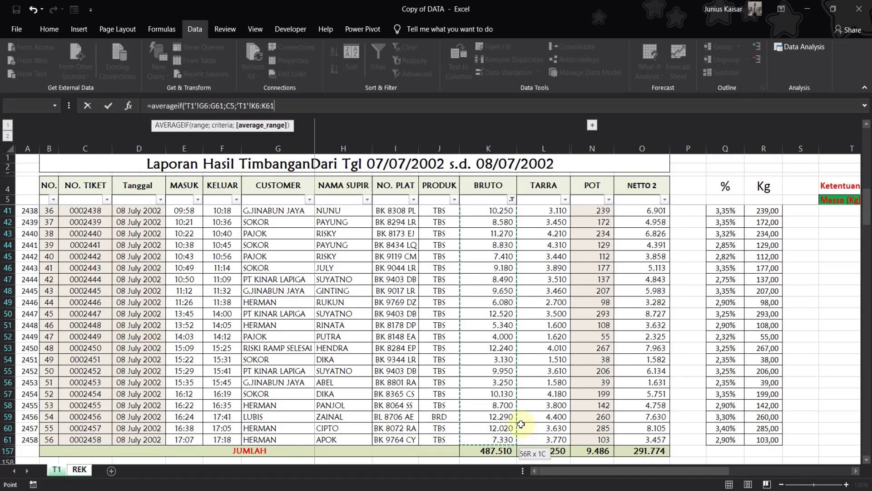
pyautogui.press('Return')
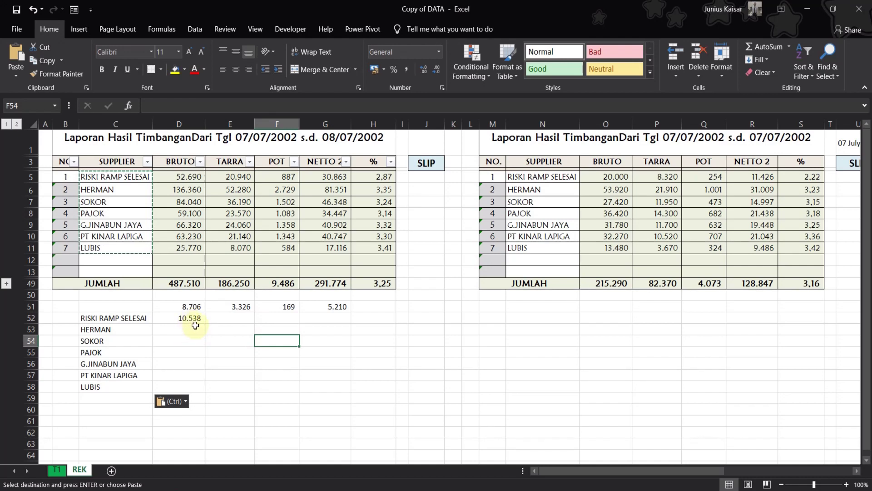
# Step: Make the customer range in the D52 formula absolute as $G$6:$G$61
pyautogui.click(135, 318)
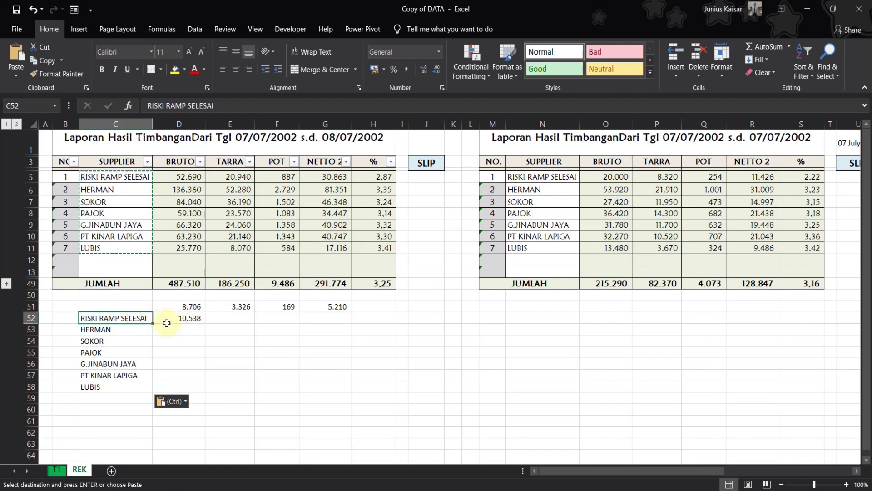
pyautogui.click(165, 318)
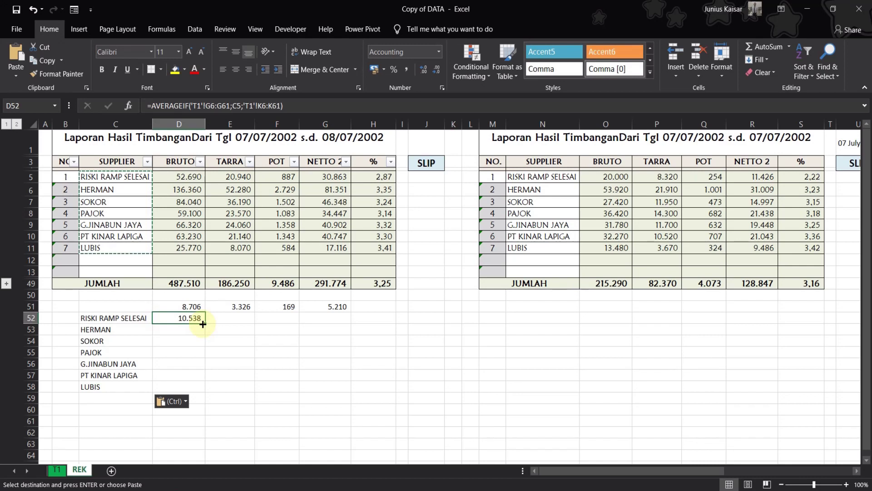
pyautogui.click(221, 105)
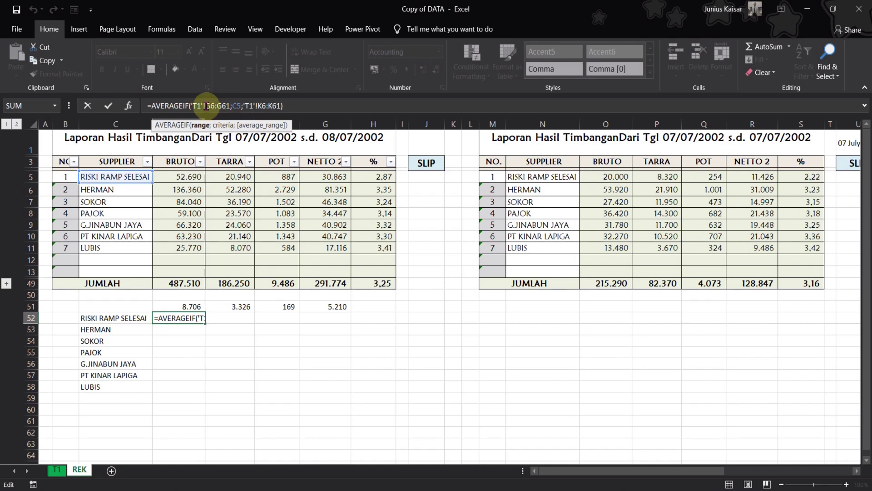
pyautogui.moveTo(206, 105); pyautogui.dragTo(230, 105)
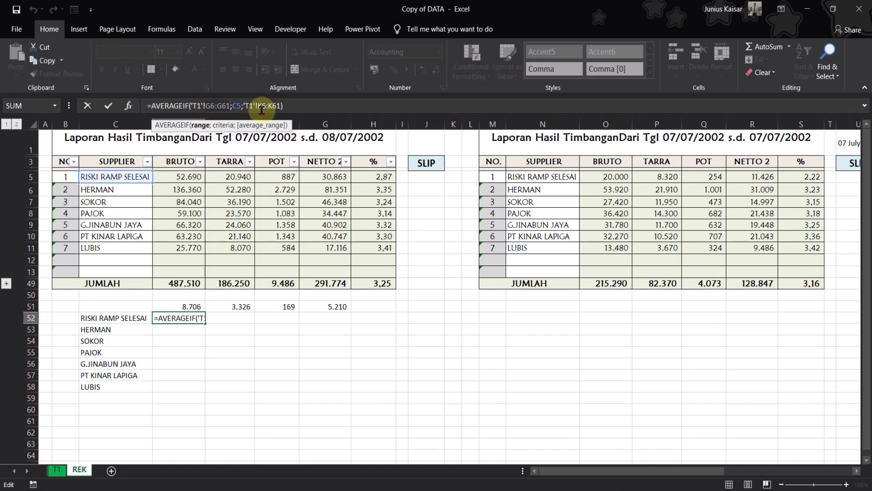
pyautogui.press('F4')
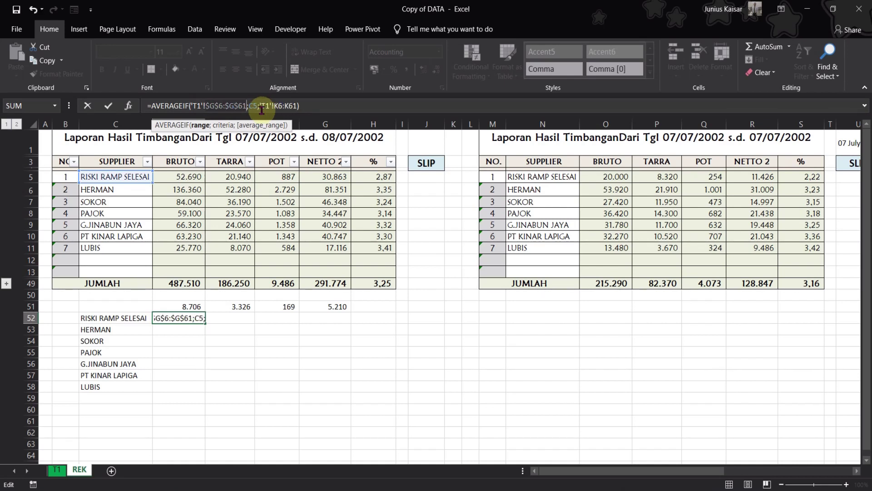
# Step: Lock only the column of the criterion reference in the D52 formula, making it $C5
pyautogui.doubleClick(254, 106)
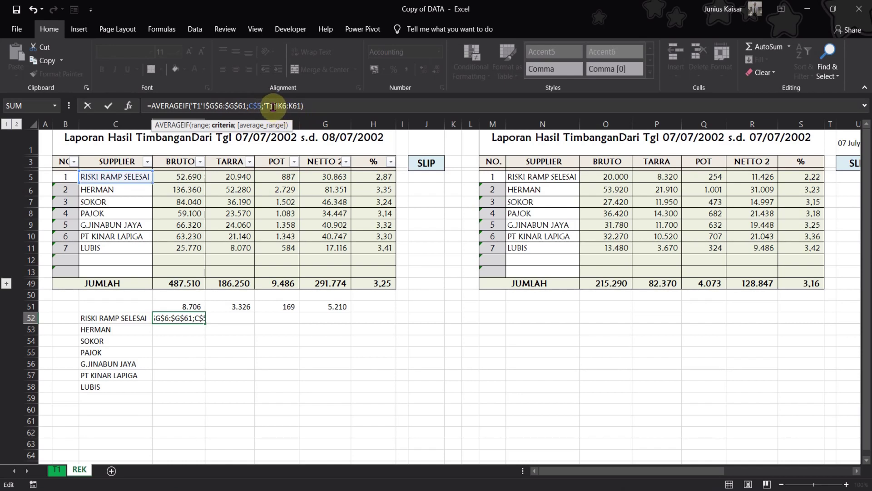
pyautogui.click(251, 105)
pyautogui.press('Delete')
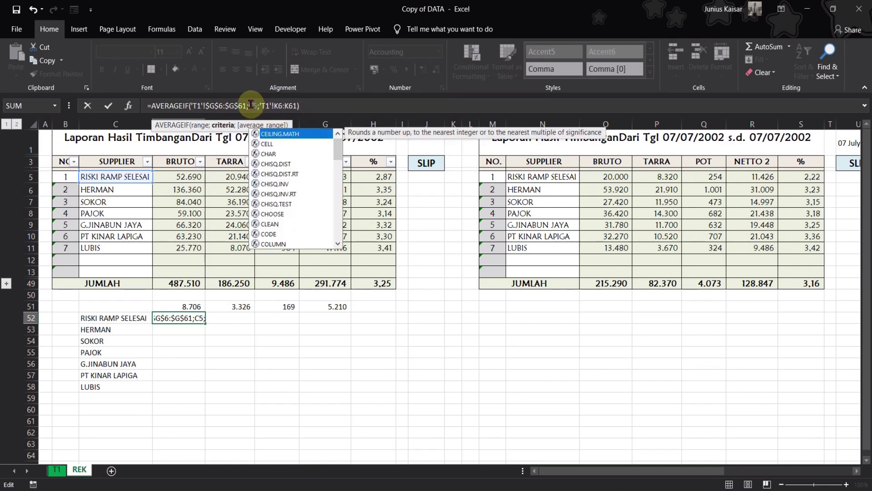
pyautogui.click(249, 105)
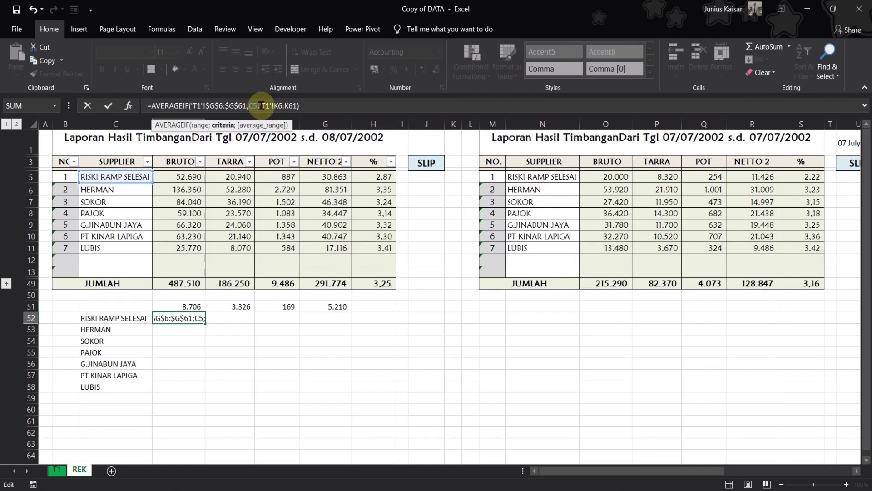
pyautogui.write('$')
# Step: Lock the average range's rows as K$6:K$61 in D52 and fill the formula across to G52
pyautogui.click(276, 105)
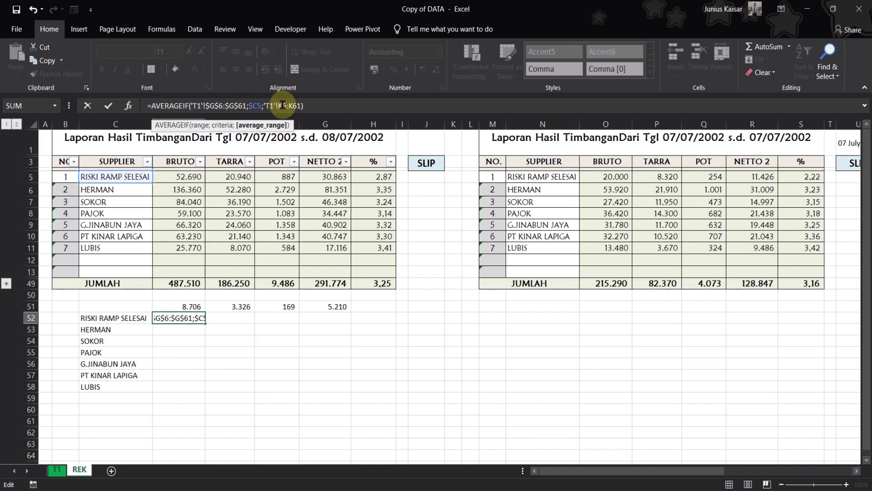
pyautogui.click(291, 105)
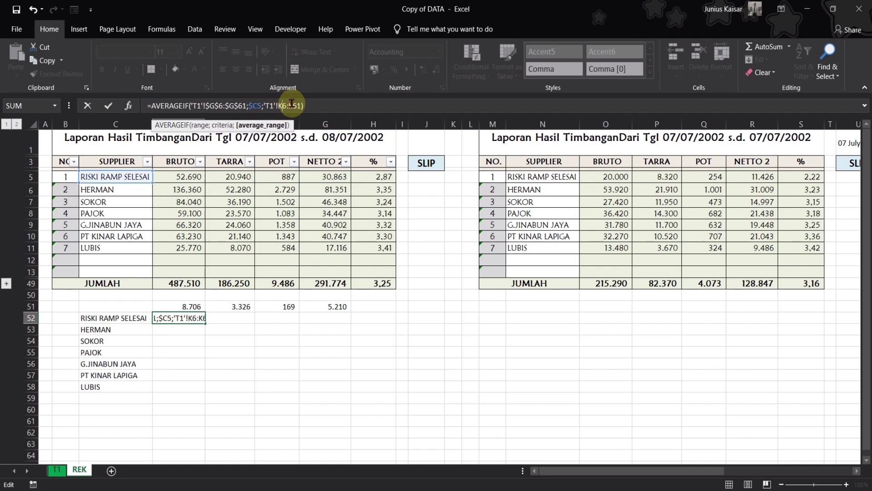
pyautogui.click(315, 105)
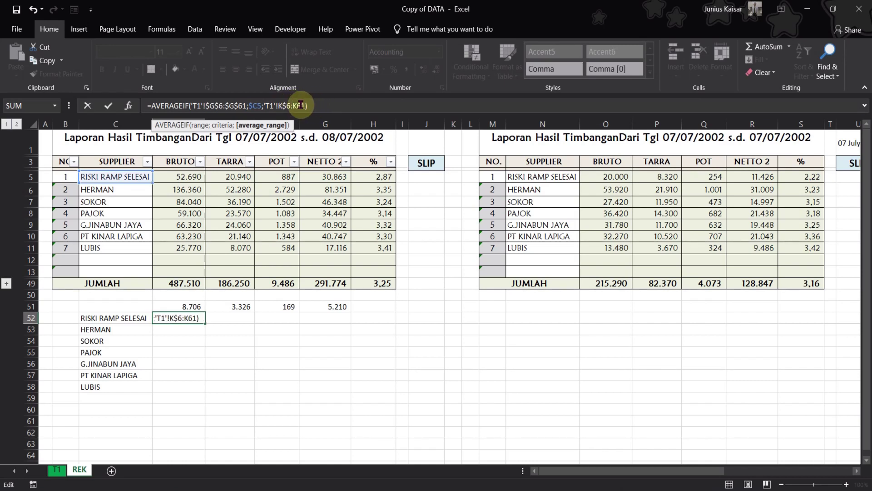
pyautogui.click(297, 106)
pyautogui.write('$')
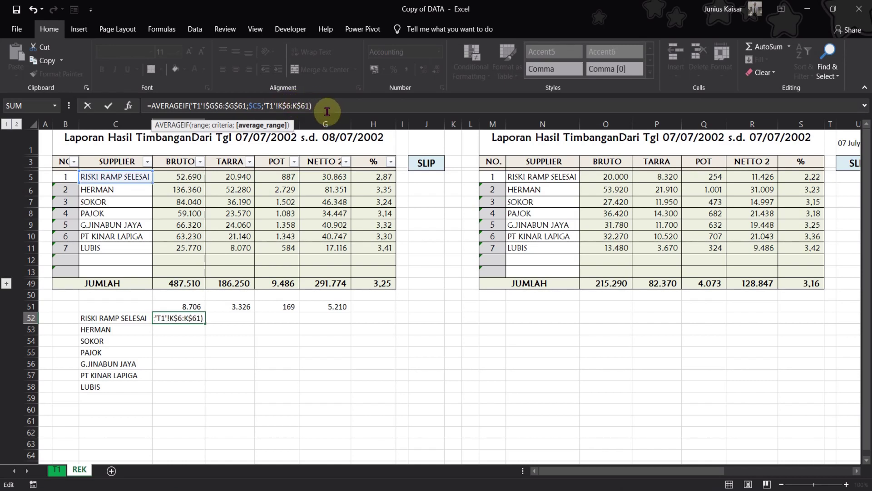
pyautogui.press('Return')
pyautogui.click(197, 318)
pyautogui.moveTo(204, 324); pyautogui.dragTo(339, 319)
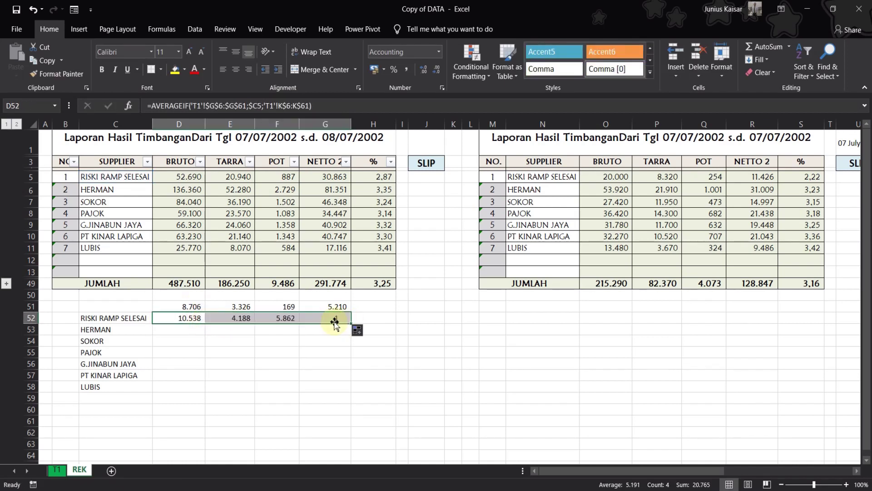
# Step: Change the average range in the F52 AVERAGEIF formula to the POT weights, 'T1'!N$6:N$61
pyautogui.click(238, 318)
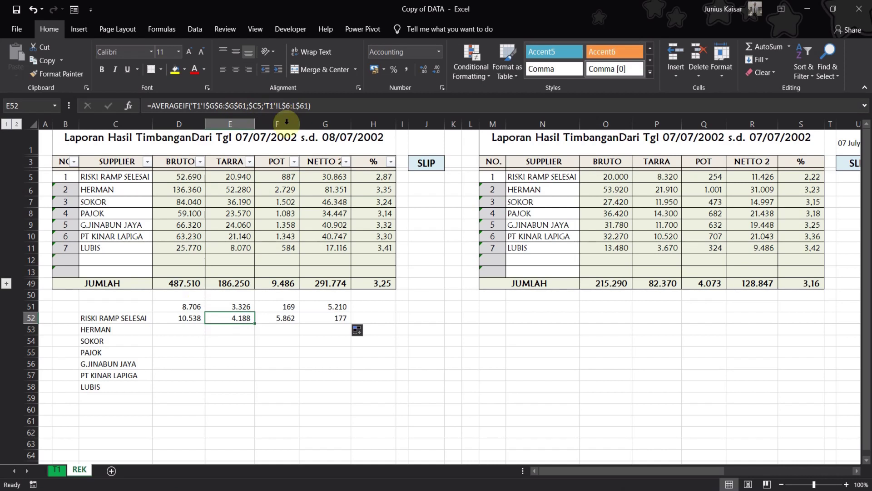
pyautogui.click(286, 321)
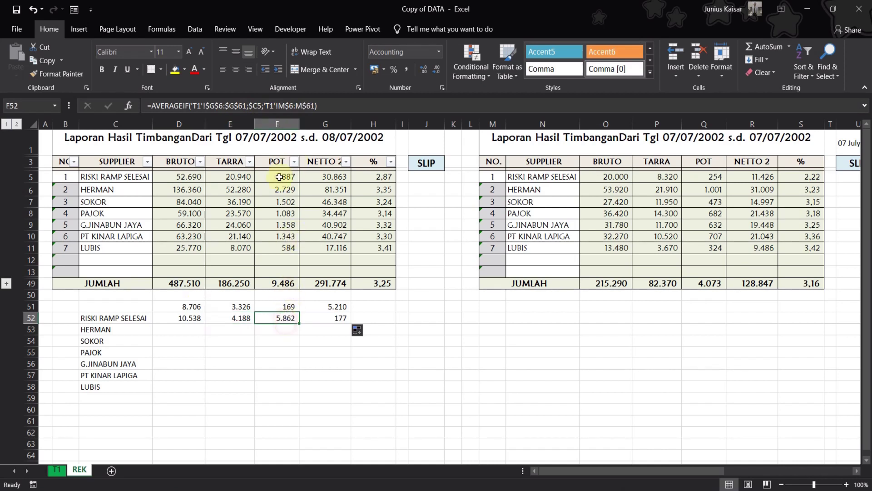
pyautogui.click(285, 106)
pyautogui.press('BackSpace')
pyautogui.write('n')
pyautogui.press('Right')
pyautogui.press('Right')
pyautogui.press('Right')
pyautogui.press('Right')
pyautogui.press('BackSpace')
pyautogui.write('n')
pyautogui.press('Return')
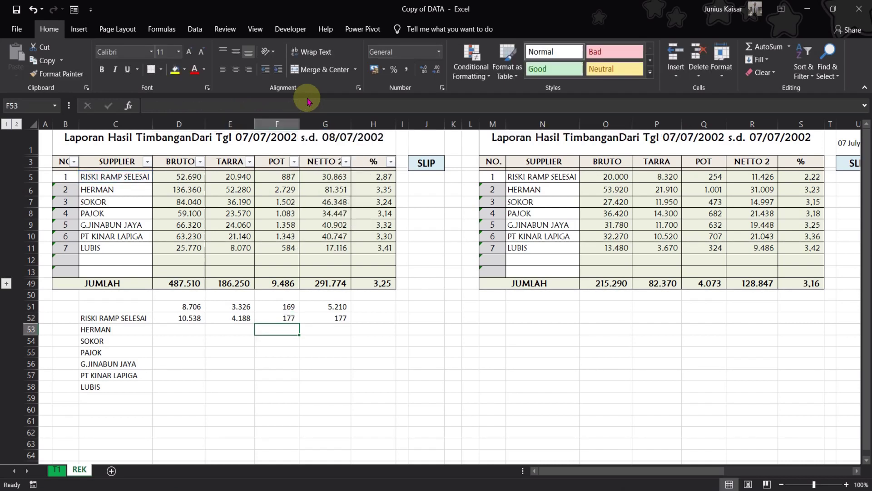
# Step: Change the average range in the G52 formula to 'T1'!O$6:O$61 and fill D52:G52 down to row 58
pyautogui.click(339, 318)
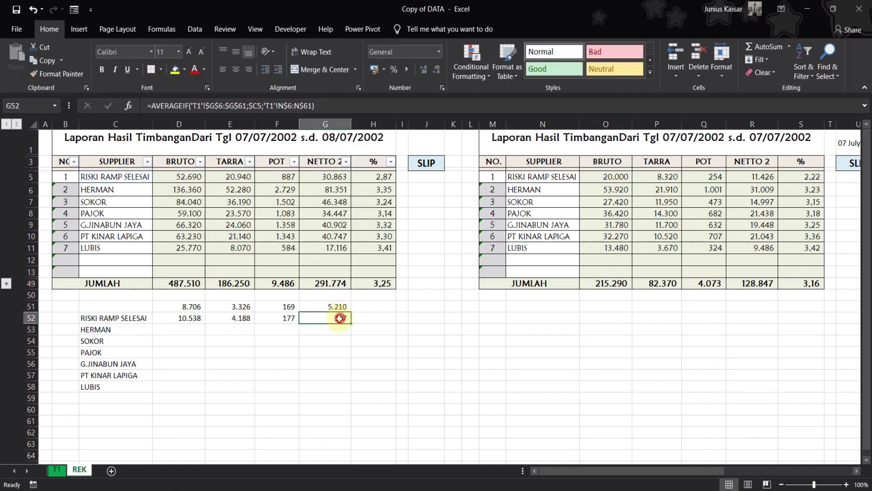
pyautogui.click(282, 105)
pyautogui.press('BackSpace')
pyautogui.write('o')
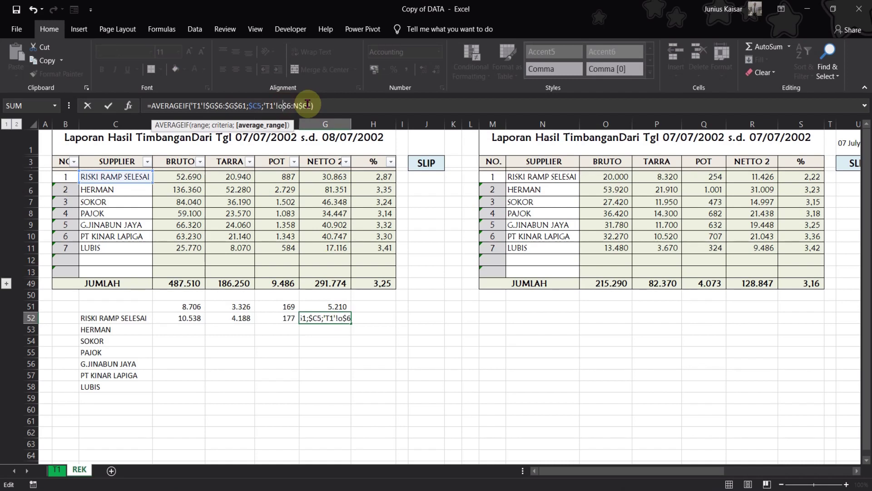
pyautogui.press('Right')
pyautogui.press('Right')
pyautogui.write('o')
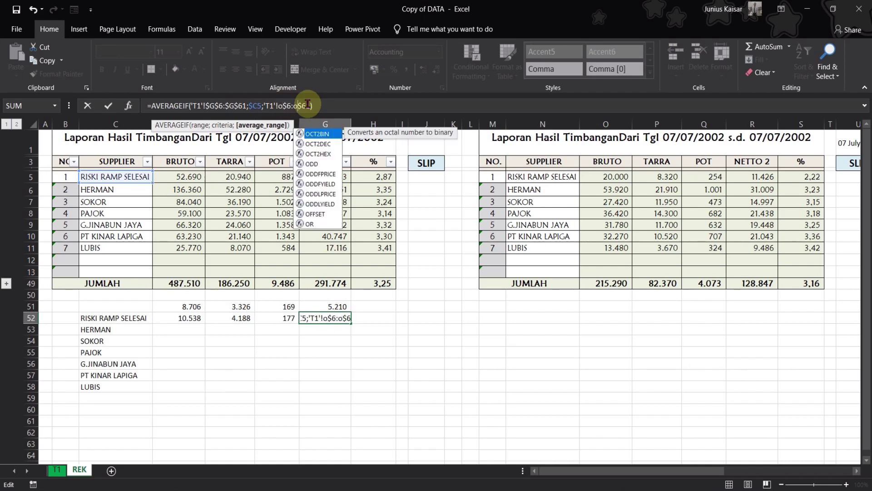
pyautogui.press('Return')
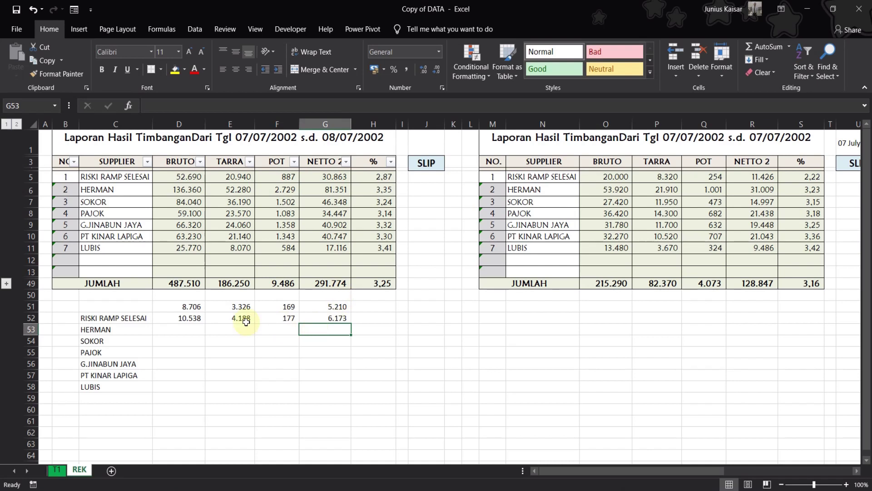
pyautogui.moveTo(187, 319); pyautogui.dragTo(350, 386)
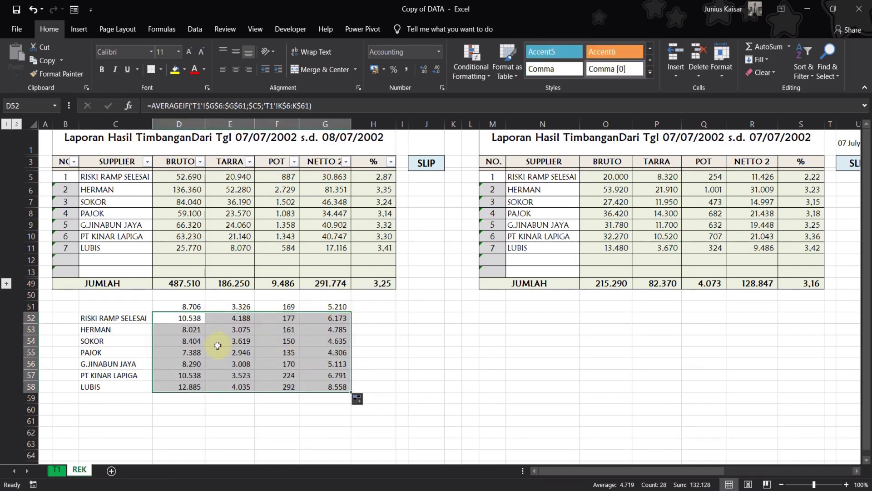
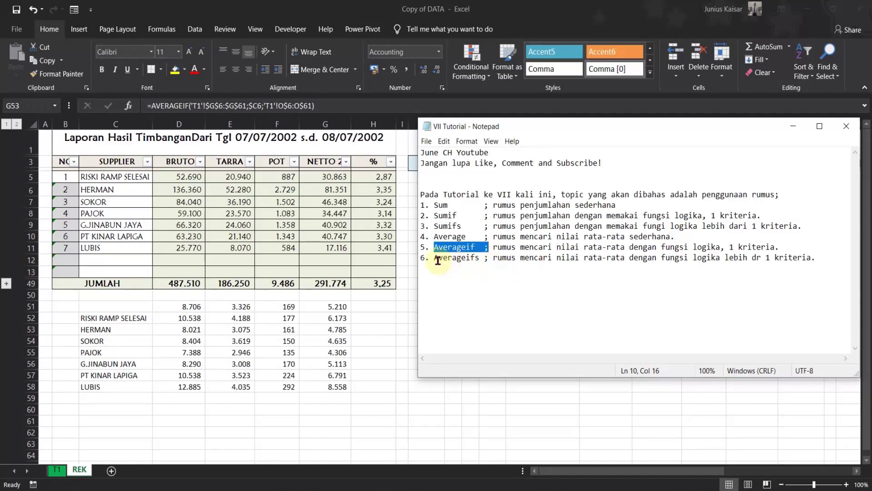
# Step: Highlight the Averageifs entry in the tutorial notes and copy the supplier names from C52:C58 to N52:N58 on REK
pyautogui.moveTo(434, 259); pyautogui.dragTo(479, 262)
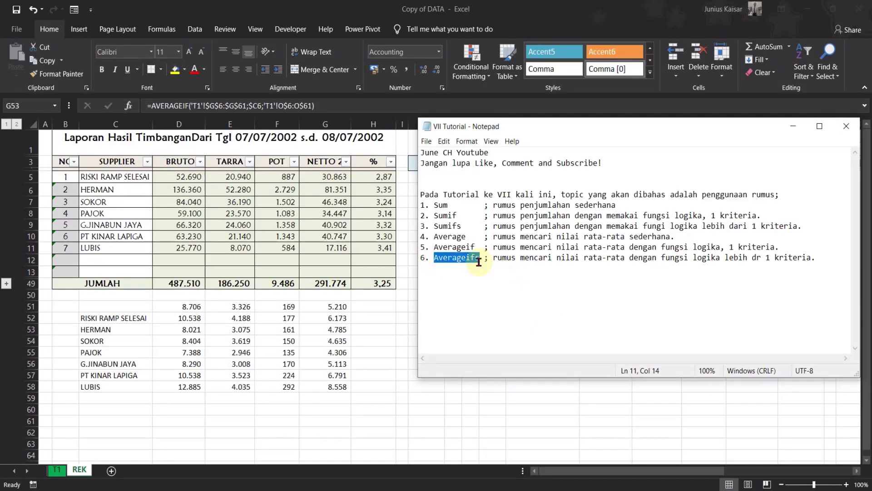
pyautogui.click(493, 317)
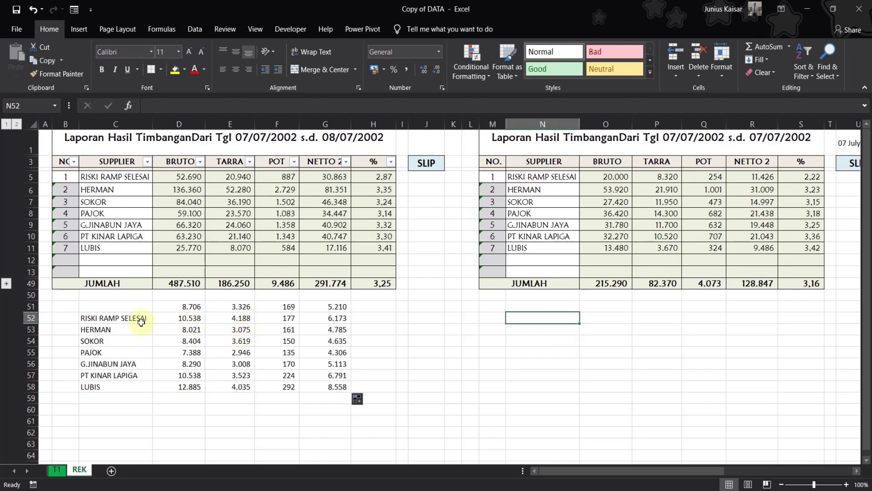
pyautogui.moveTo(112, 320); pyautogui.dragTo(102, 385)
pyautogui.hotkey('ctrl', 'c')
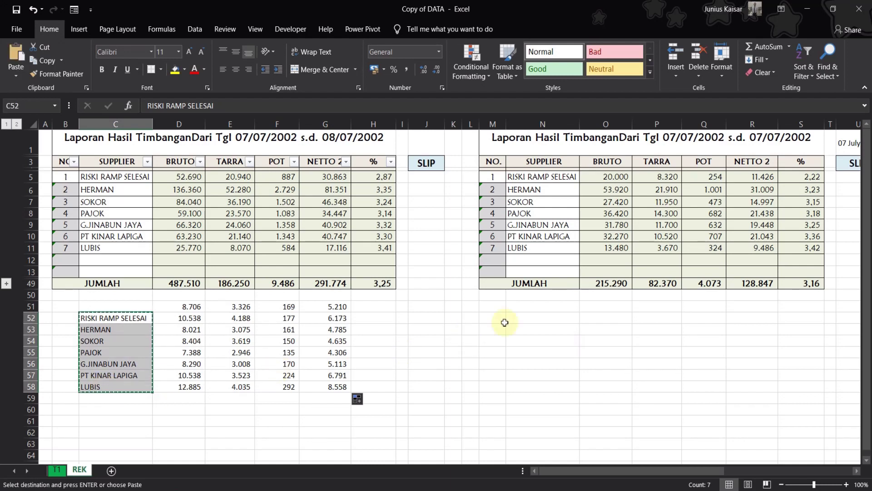
pyautogui.rightClick(535, 313)
pyautogui.click(515, 320)
pyautogui.hotkey('ctrl', 'v')
# Step: Start an AVERAGEIFS formula in O52 with the BRUTO weights 'T1'!K6:K61 as the average range
pyautogui.click(604, 317)
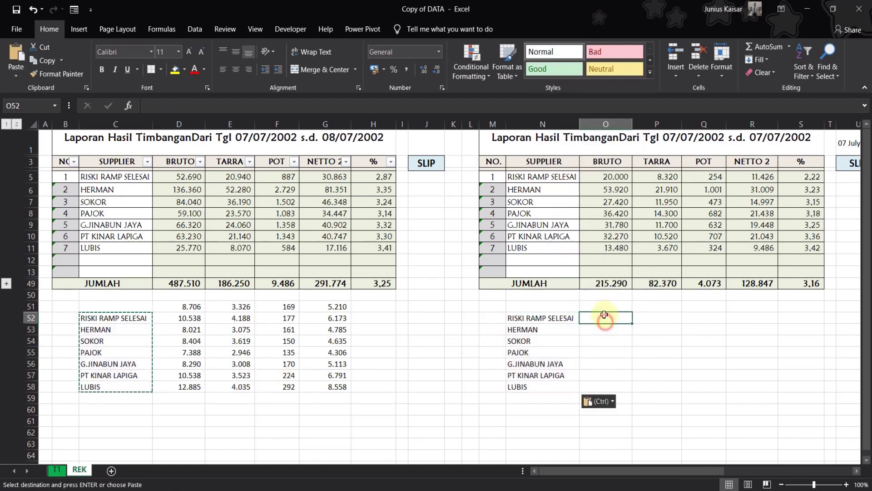
pyautogui.write('=aver')
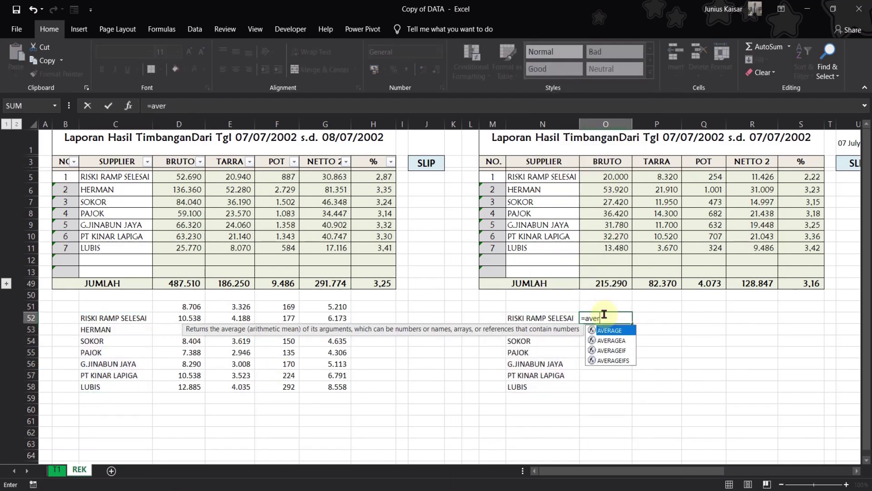
pyautogui.write('ageifs')
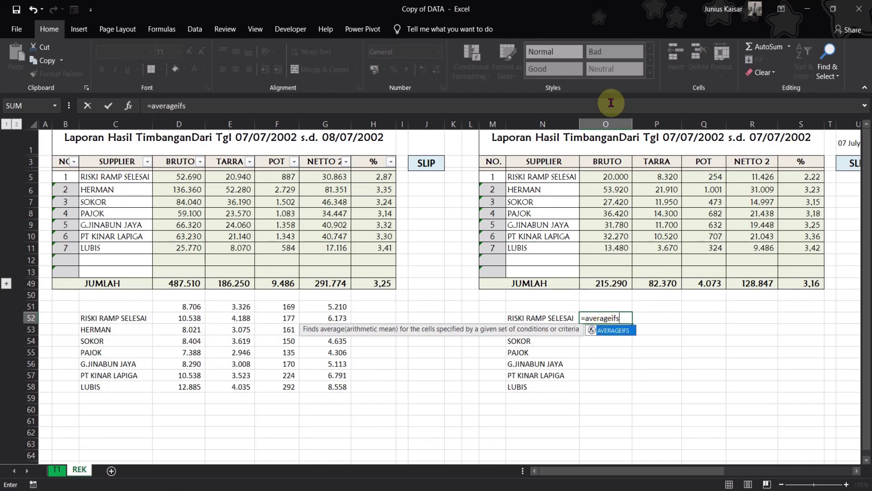
pyautogui.write('(')
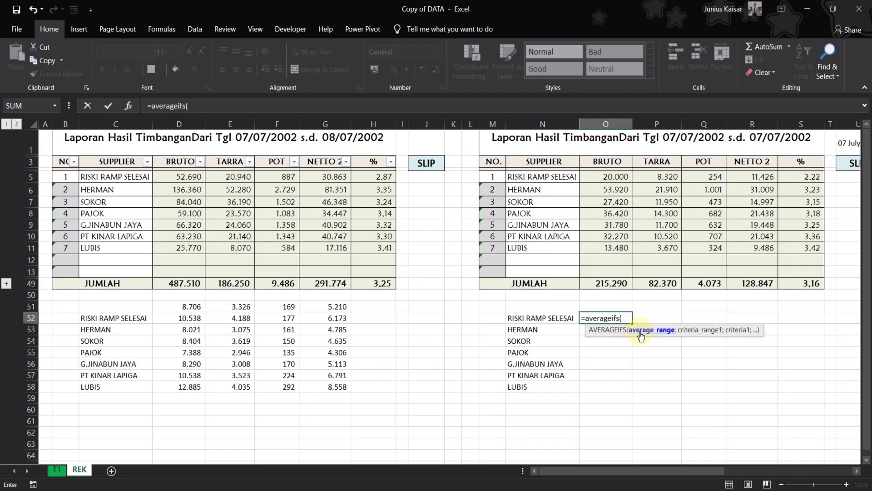
pyautogui.click(64, 472)
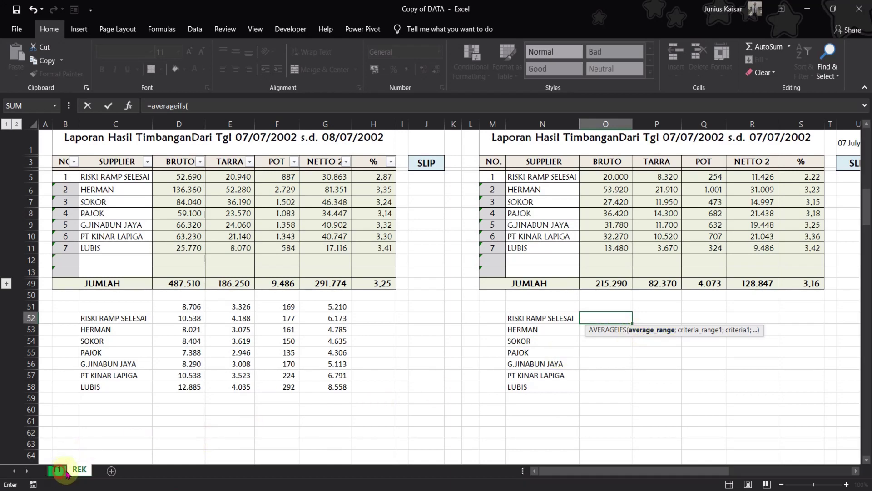
pyautogui.scroll(10, 599, 307)
pyautogui.click(484, 210)
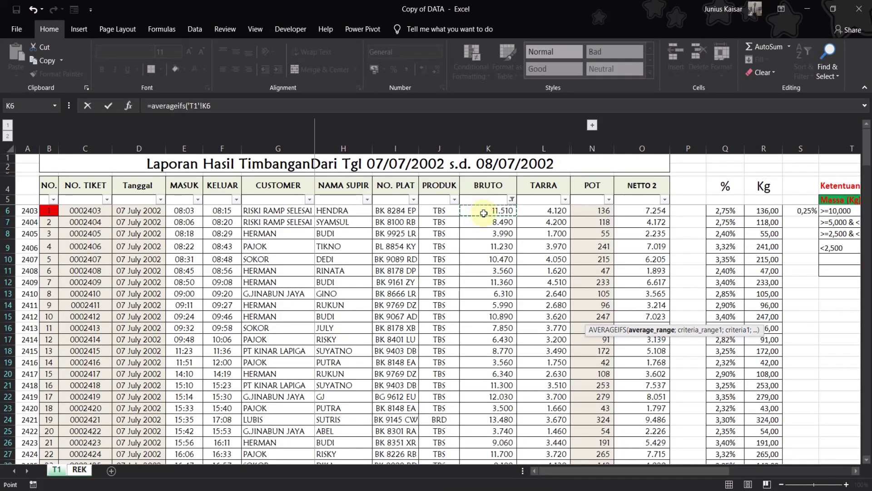
pyautogui.hotkey('ctrl', 'shift', 'Down')
pyautogui.hotkey('shift', 'Up')
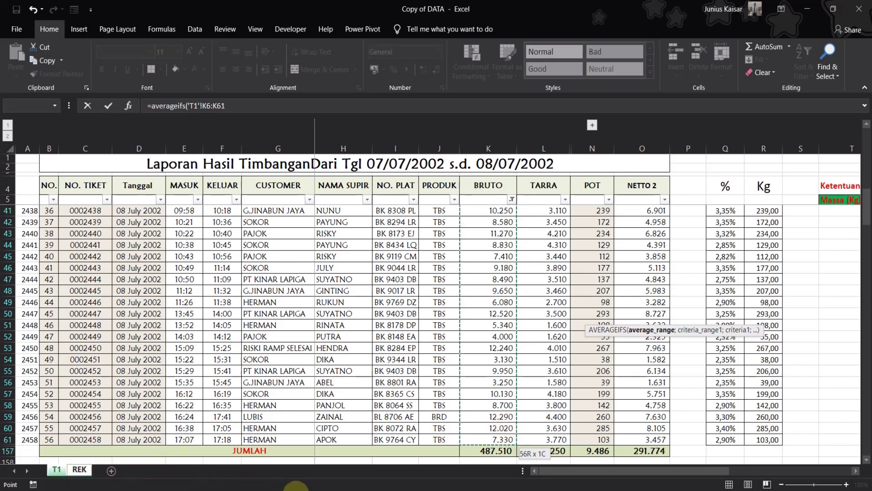
pyautogui.write(';')
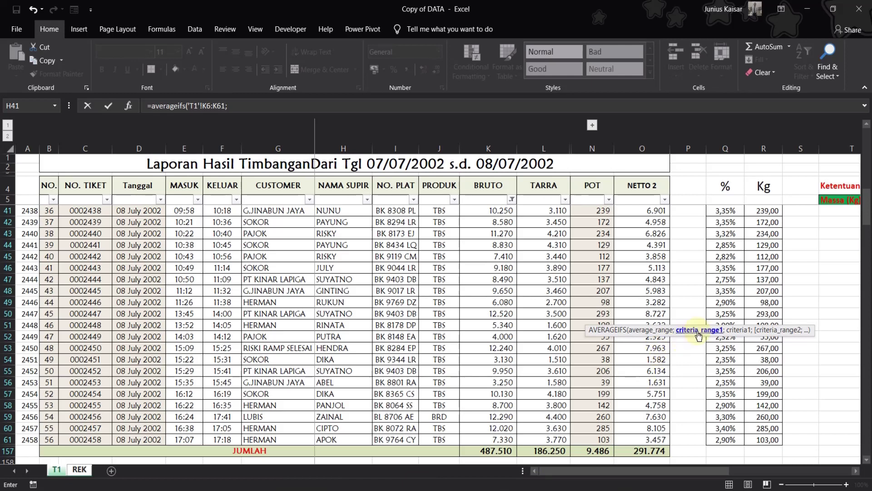
# Step: Add the CUSTOMER column 'T1'!G6:G61 as the first criteria range of the O52 formula
pyautogui.scroll(12, 200, 305)
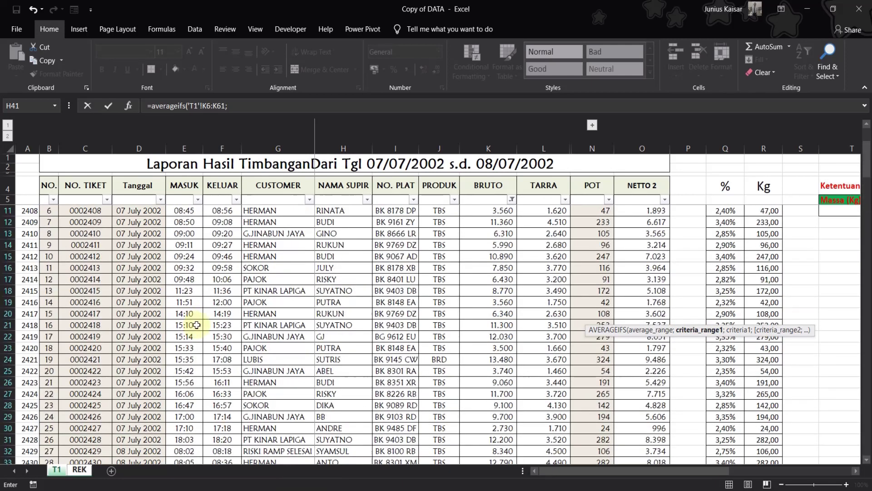
pyautogui.click(270, 211)
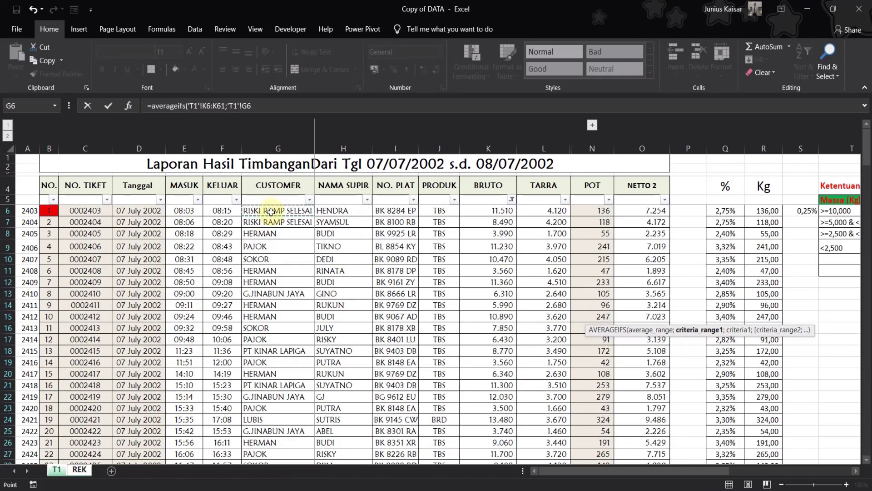
pyautogui.hotkey('ctrl', 'shift', 'Down')
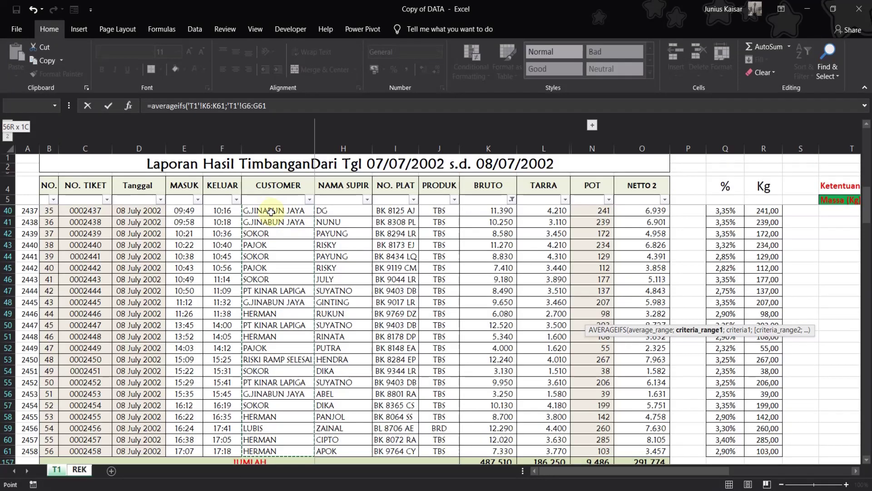
pyautogui.write(';')
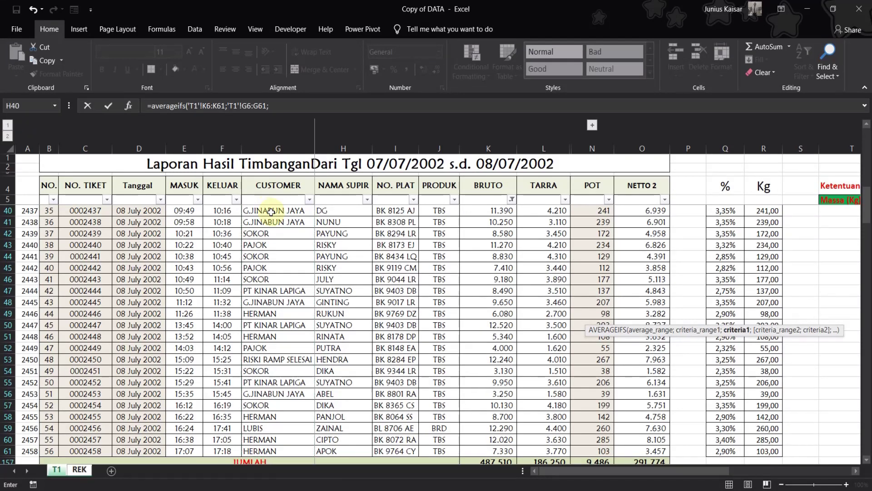
# Step: Use supplier cell N52 as the first criterion in the O52 formula, removing its REK! sheet prefix
pyautogui.click(79, 469)
pyautogui.click(526, 318)
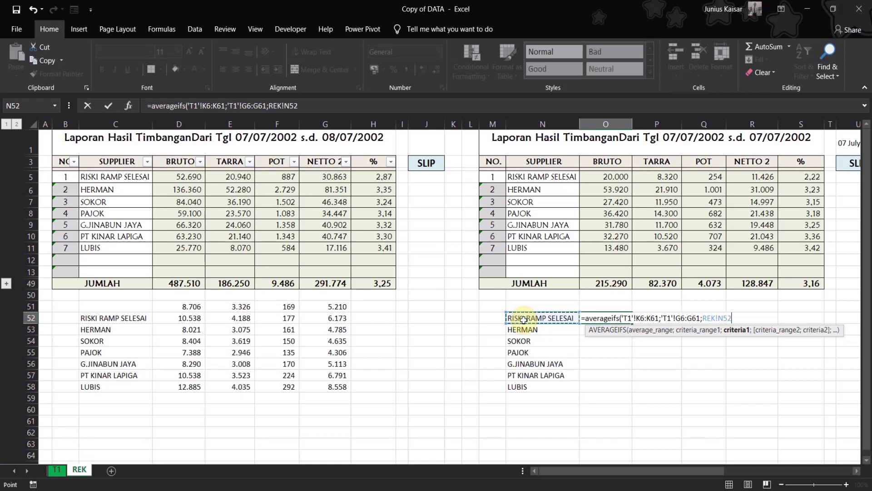
pyautogui.click(288, 105)
pyautogui.press('BackSpace')
pyautogui.press('BackSpace')
pyautogui.press('BackSpace')
pyautogui.press('BackSpace')
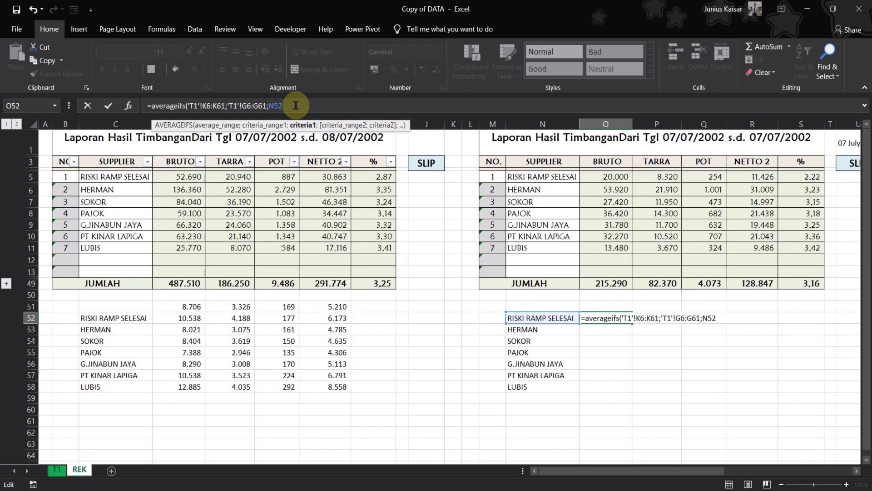
pyautogui.write(';')
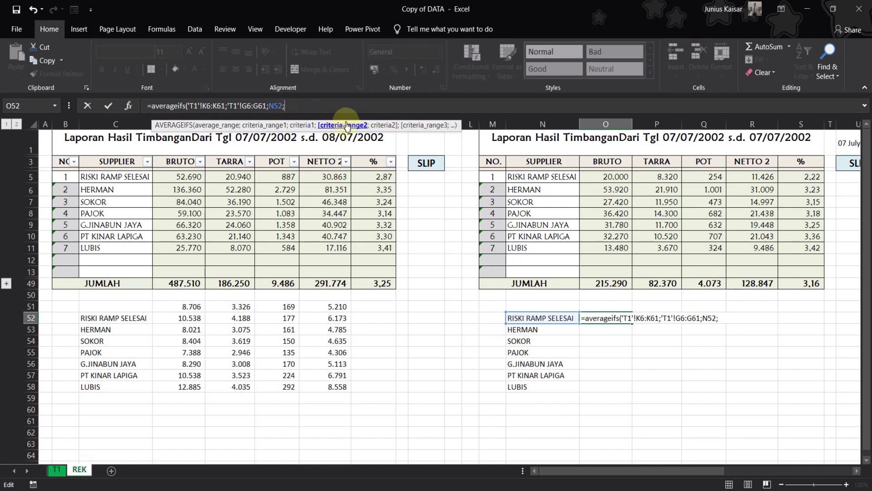
# Step: Add the Tanggal dates 'T1'!D6:D61 as the second criteria range of the O52 formula
pyautogui.click(57, 470)
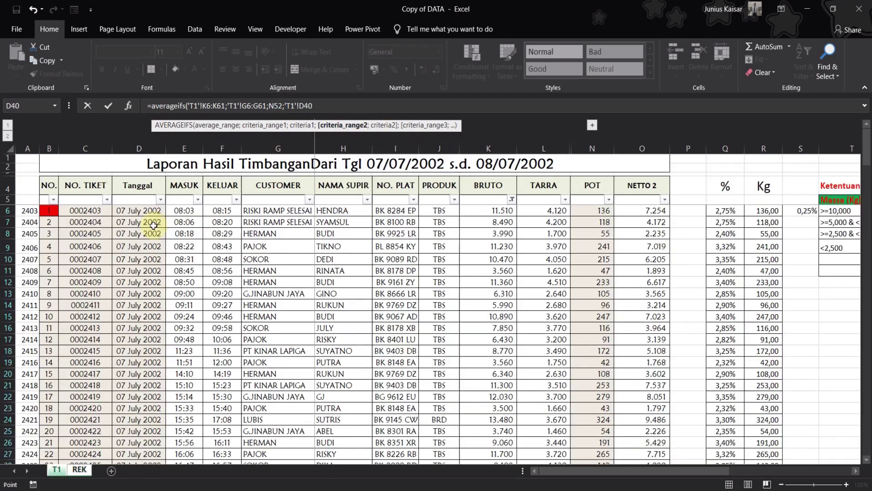
pyautogui.click(144, 212)
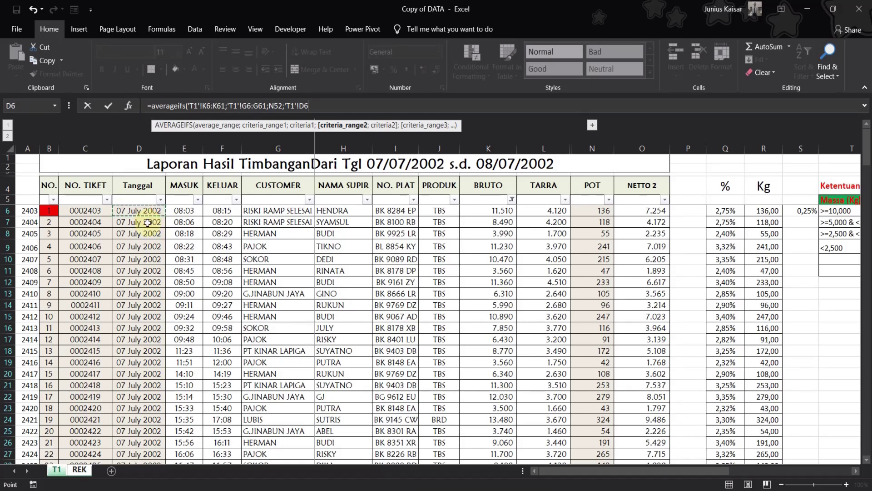
pyautogui.hotkey('ctrl', 'shift', 'Down')
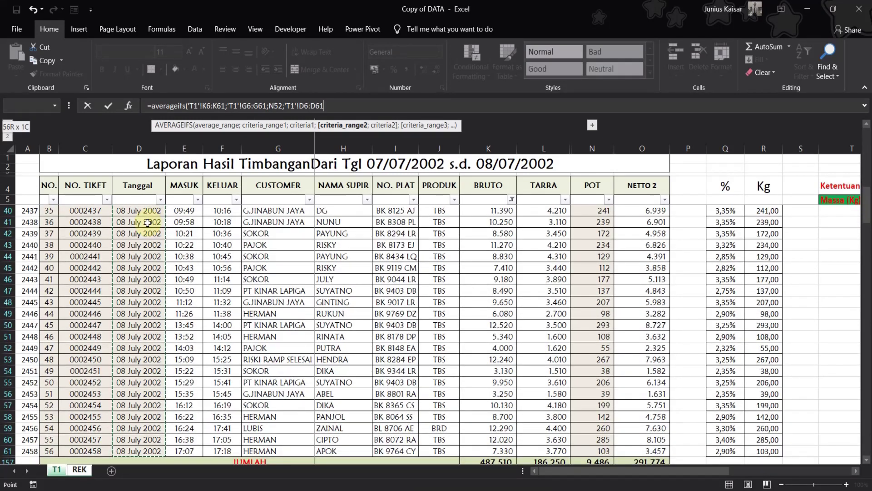
pyautogui.write(';')
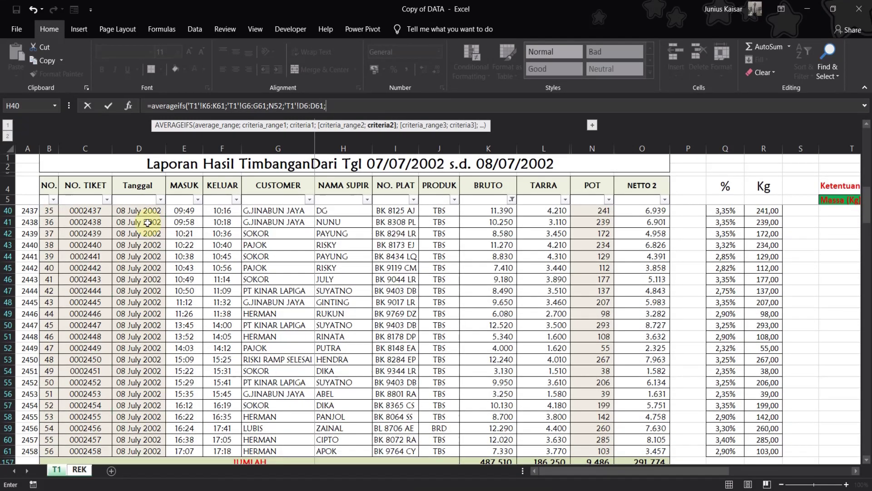
# Step: Return to the REK sheet and begin a RIGHT function as the second criterion of the O52 formula, removing the REK! prefix
pyautogui.click(79, 469)
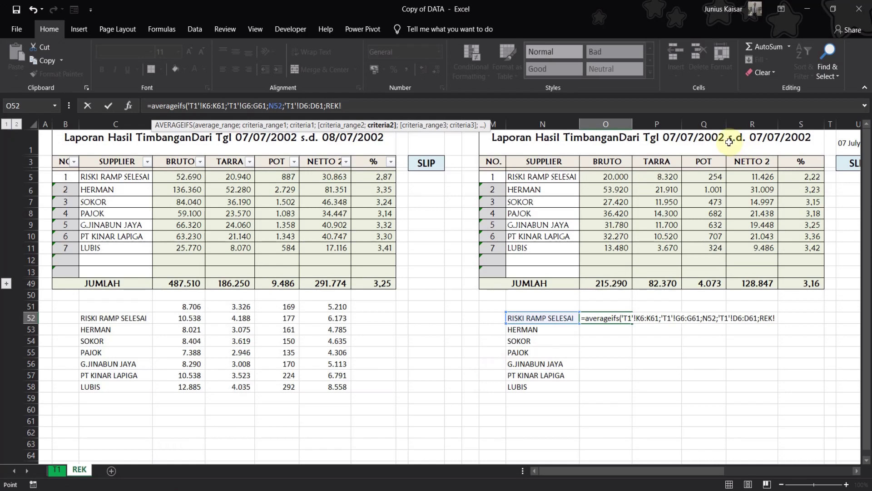
pyautogui.press('BackSpace')
pyautogui.press('BackSpace')
pyautogui.press('BackSpace')
pyautogui.press('BackSpace')
pyautogui.write('right')
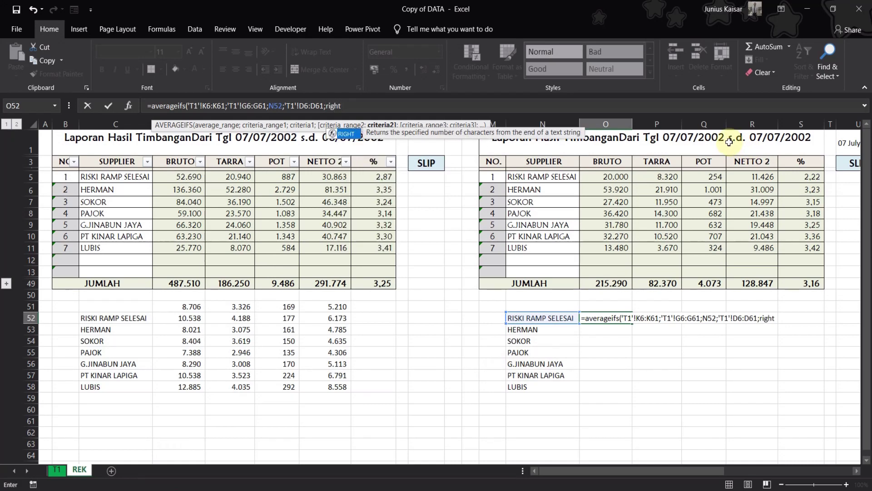
pyautogui.write('(')
# Step: Complete the RIGHT function with report title cell M1, without its REK! prefix, and 10 characters
pyautogui.click(729, 142)
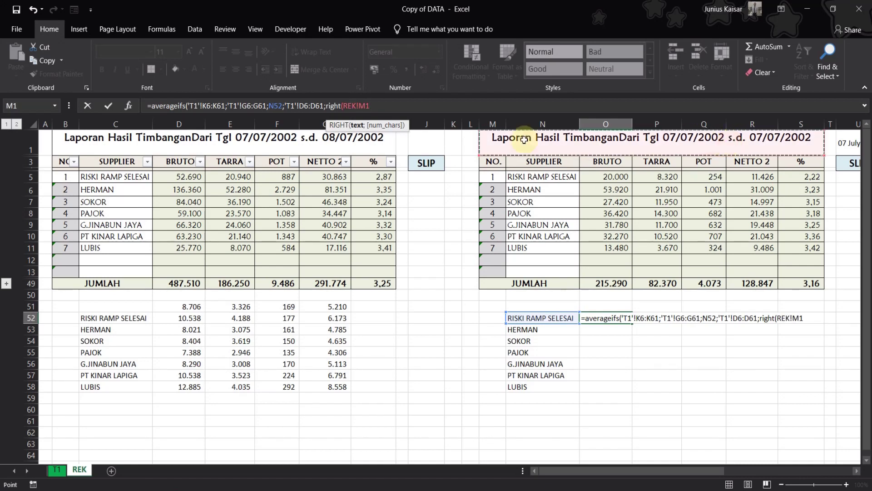
pyautogui.click(362, 104)
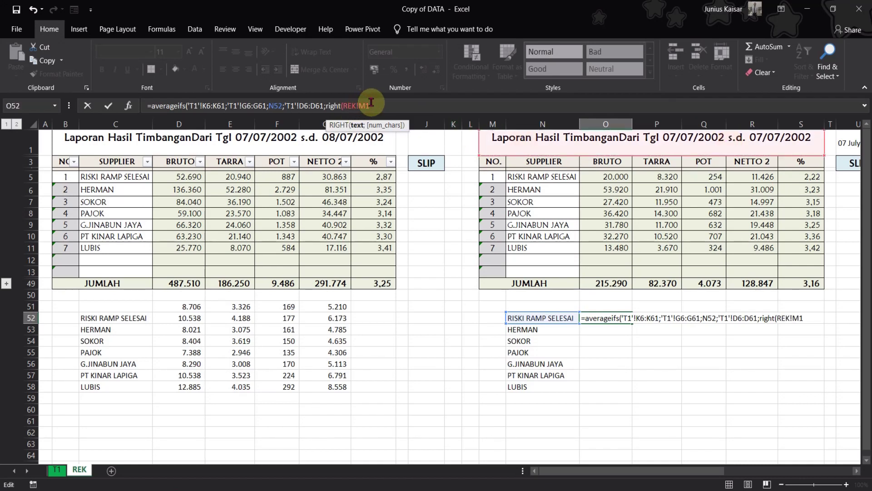
pyautogui.press('BackSpace')
pyautogui.press('BackSpace')
pyautogui.press('BackSpace')
pyautogui.press('BackSpace')
pyautogui.write(';10')
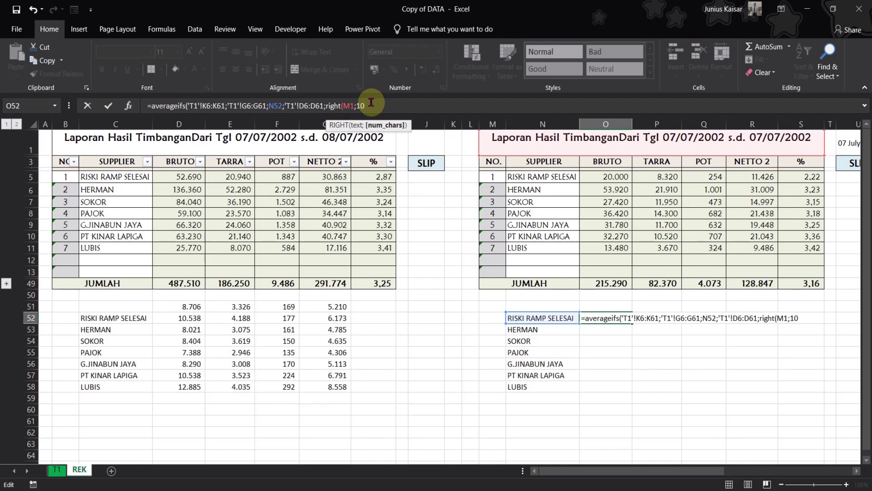
pyautogui.write(')')
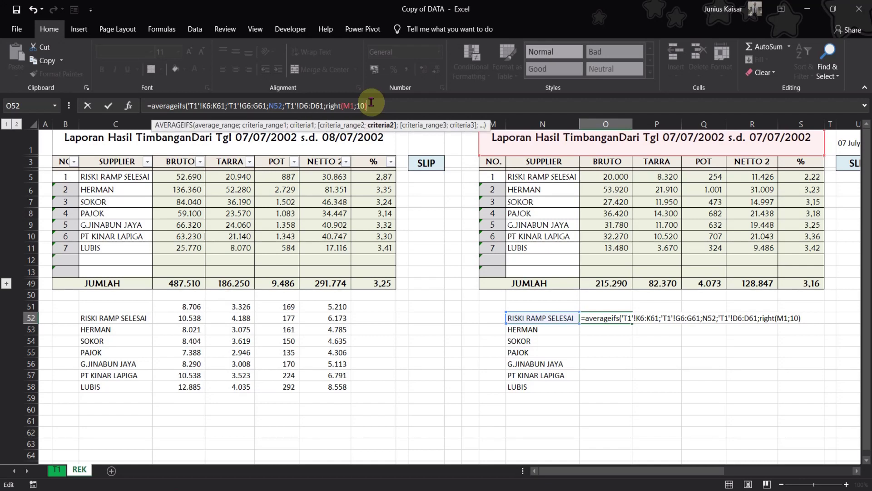
# Step: Lock the rows of the average range in the O52 formula as 'T1'!K$6:K$61
pyautogui.click(204, 105)
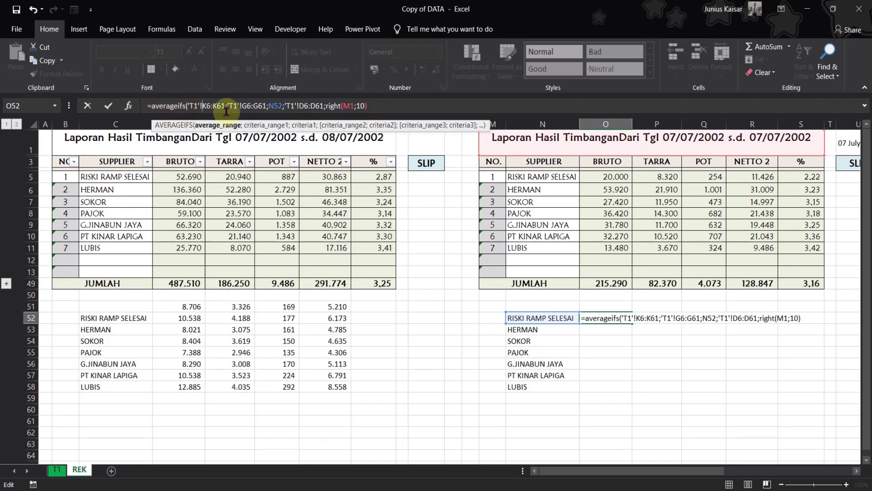
pyautogui.click(206, 105)
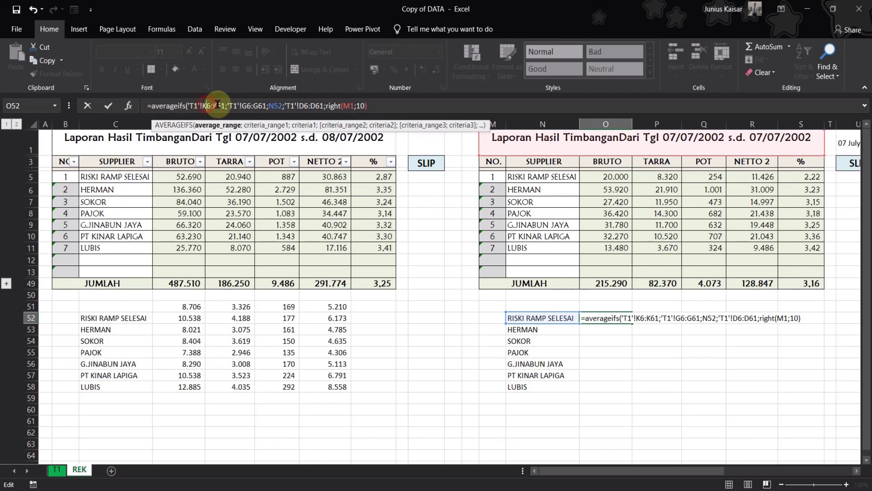
pyautogui.write('$')
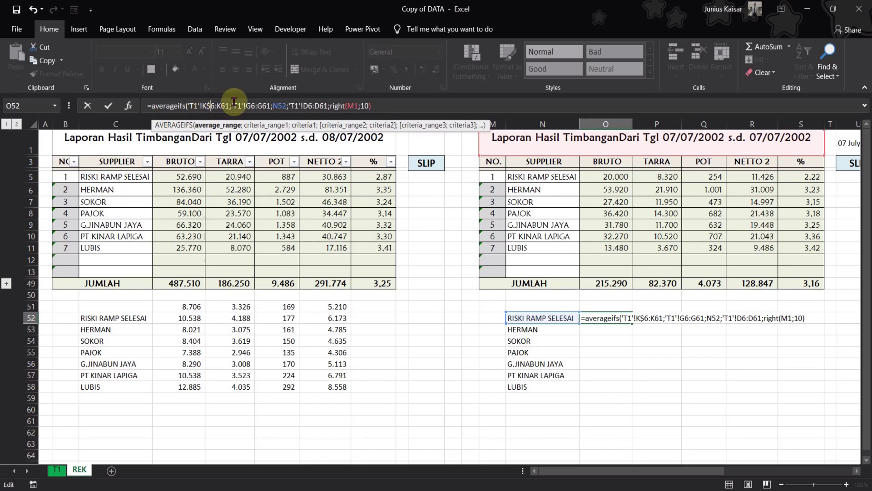
pyautogui.click(226, 106)
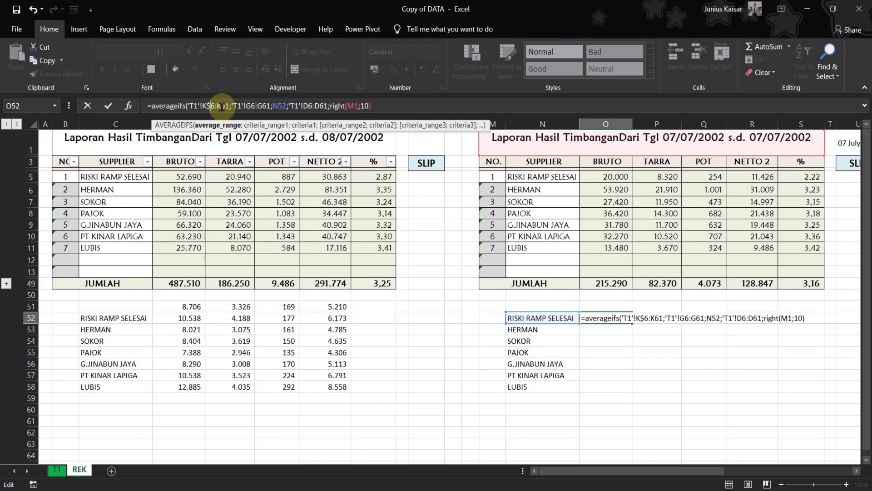
pyautogui.write('$')
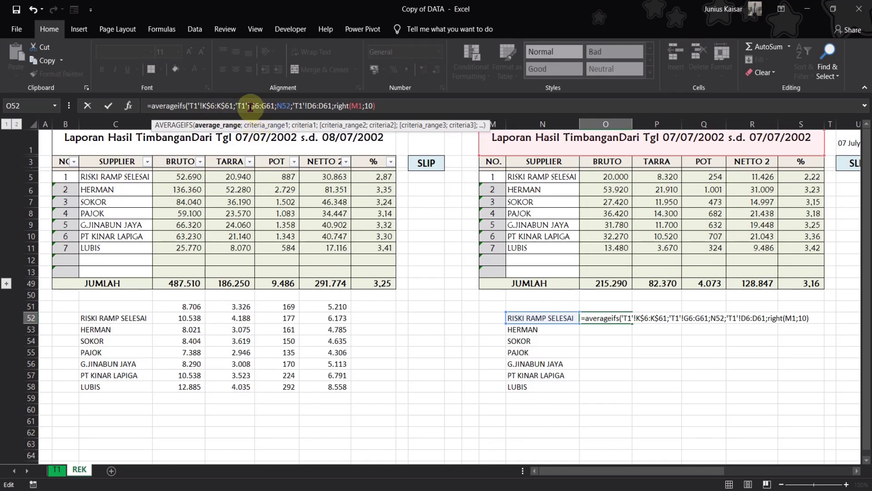
# Step: Make the customer range absolute as $G$6:$G$61 and lock the column of the supplier criterion as $N52
pyautogui.click(274, 105)
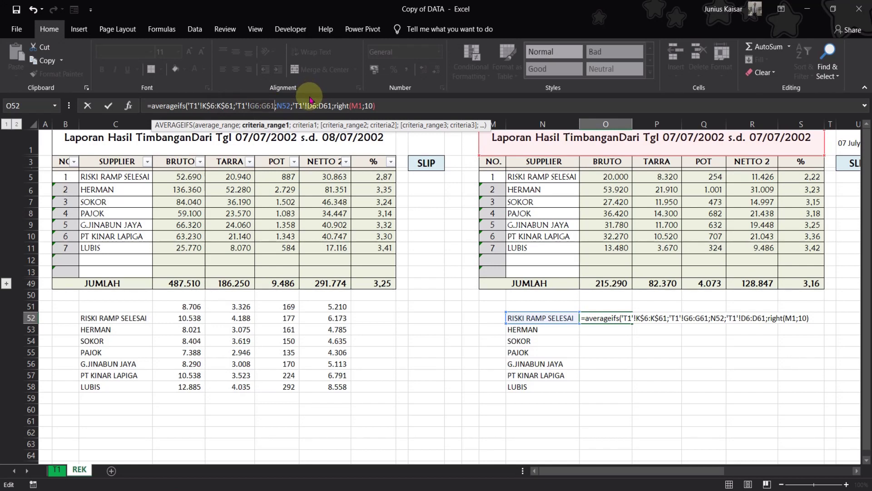
pyautogui.press('F4')
pyautogui.doubleClick(296, 106)
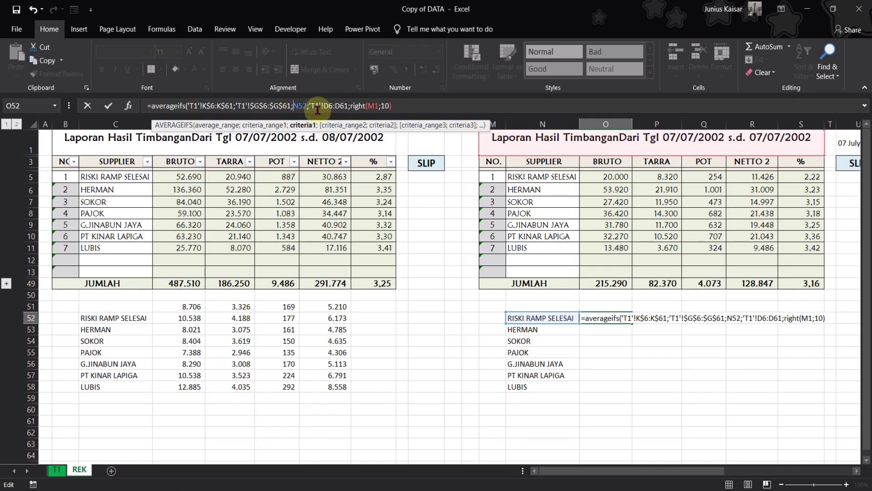
pyautogui.write('$')
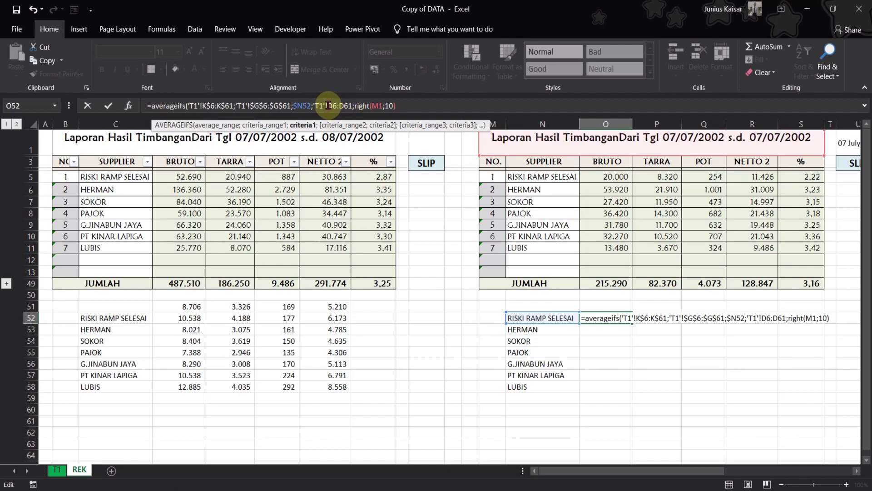
# Step: Make the date criteria range in the O52 formula absolute as 'T1'!$D$6:$D$61
pyautogui.click(351, 106)
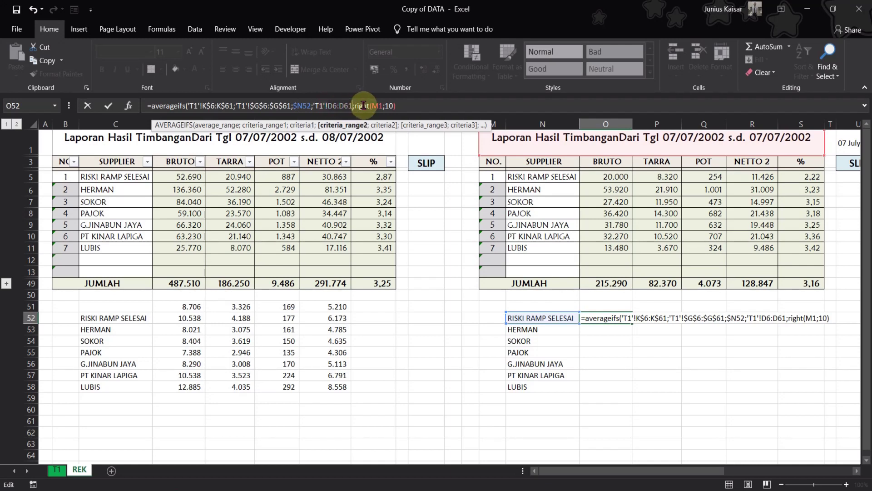
pyautogui.write('$')
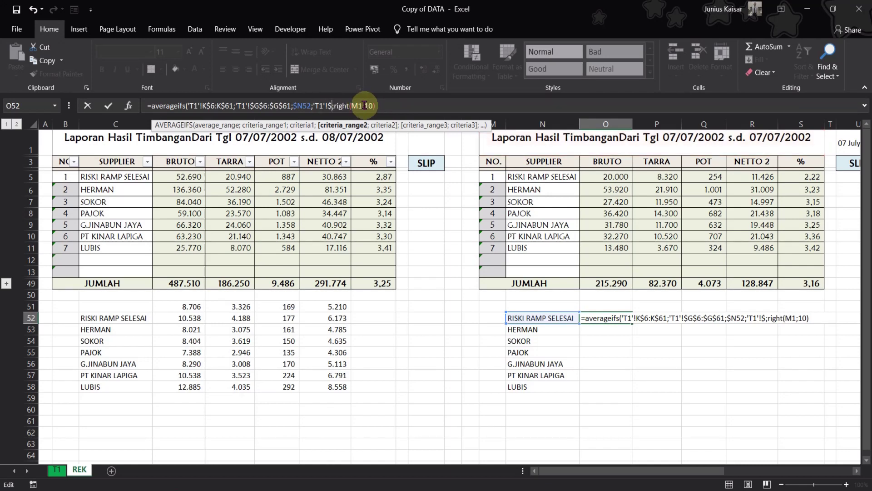
pyautogui.hotkey('ctrl', 'z')
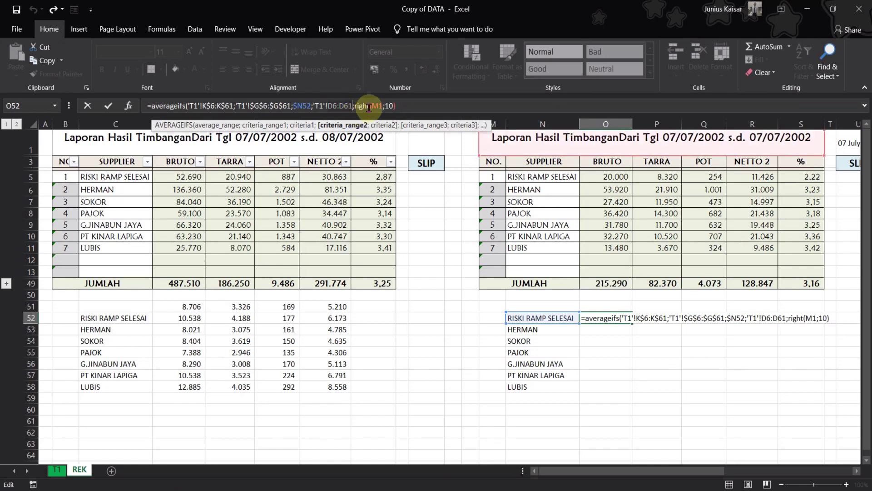
pyautogui.press('F4')
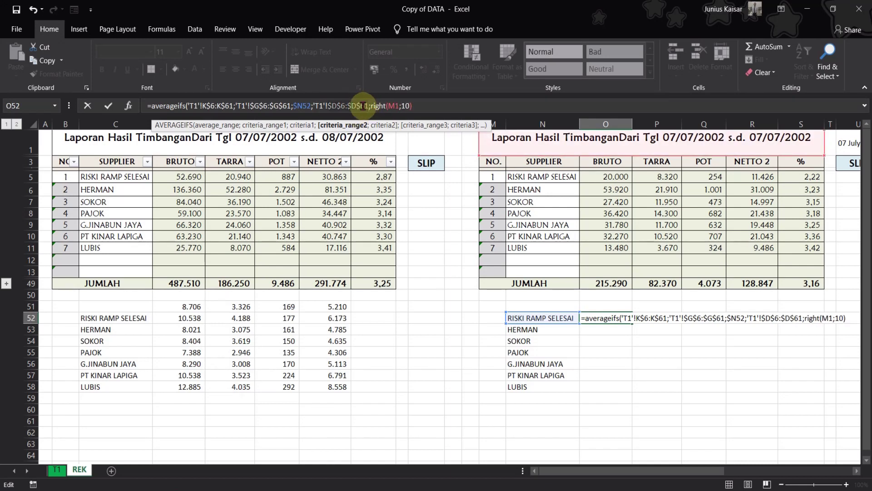
# Step: Make the title reference absolute as $M$1 and enter the O52 formula, accepting the proposed closing-parenthesis correction
pyautogui.click(389, 106)
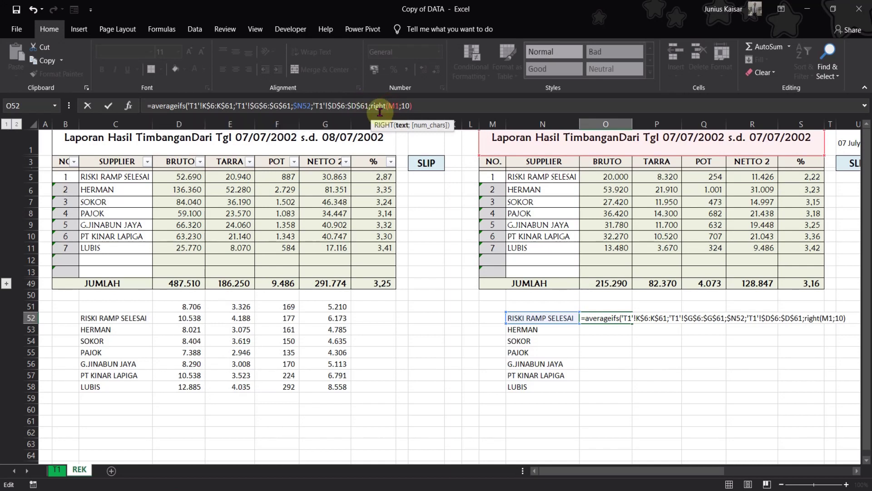
pyautogui.moveTo(391, 106); pyautogui.dragTo(399, 105)
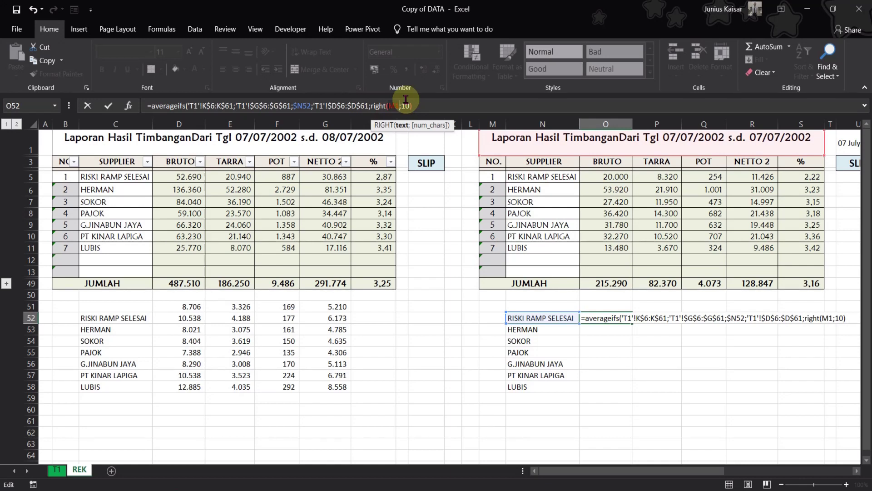
pyautogui.press('F4')
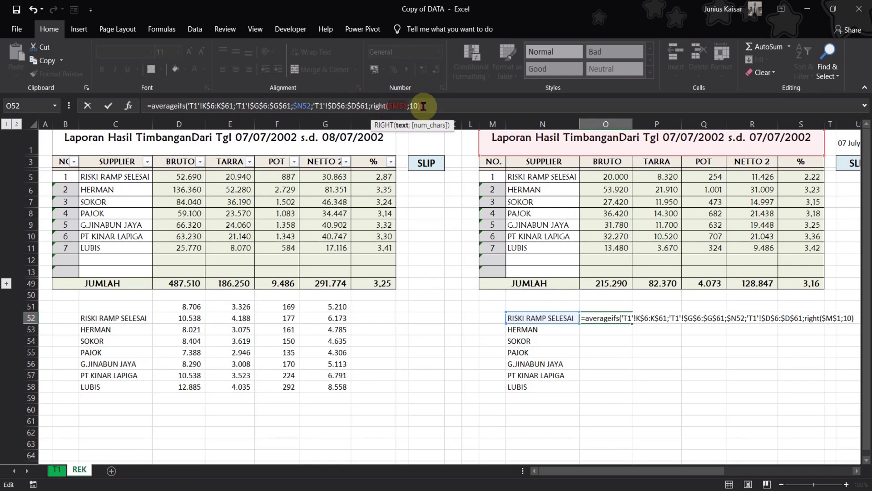
pyautogui.press('Return')
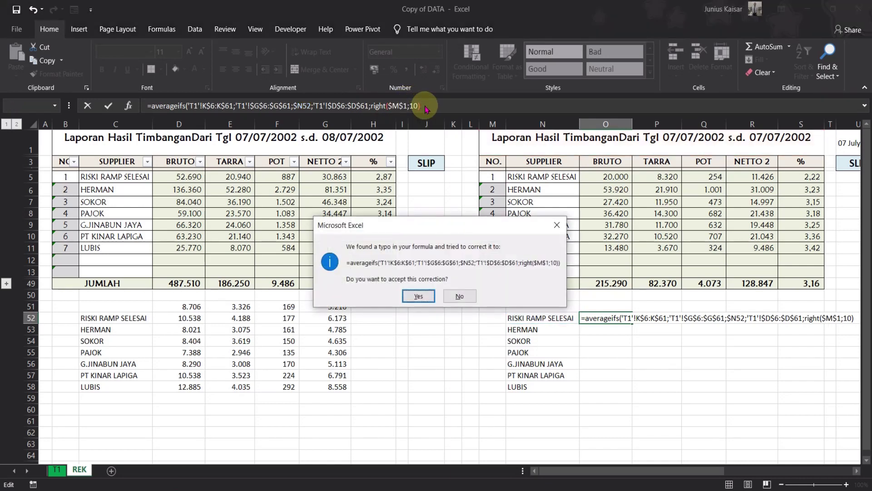
pyautogui.press('Return')
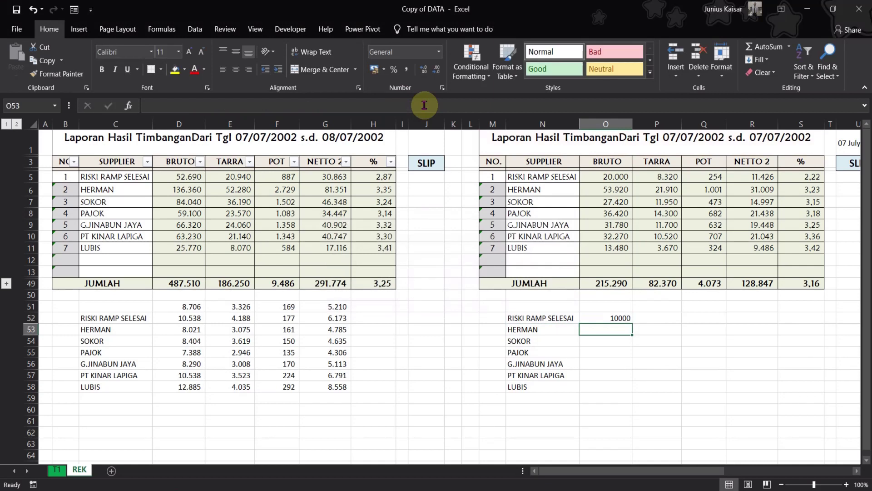
# Step: Apply the comma number format to O52 and copy its formula across to R52
pyautogui.click(604, 317)
pyautogui.click(406, 69)
pyautogui.moveTo(633, 321); pyautogui.dragTo(782, 322)
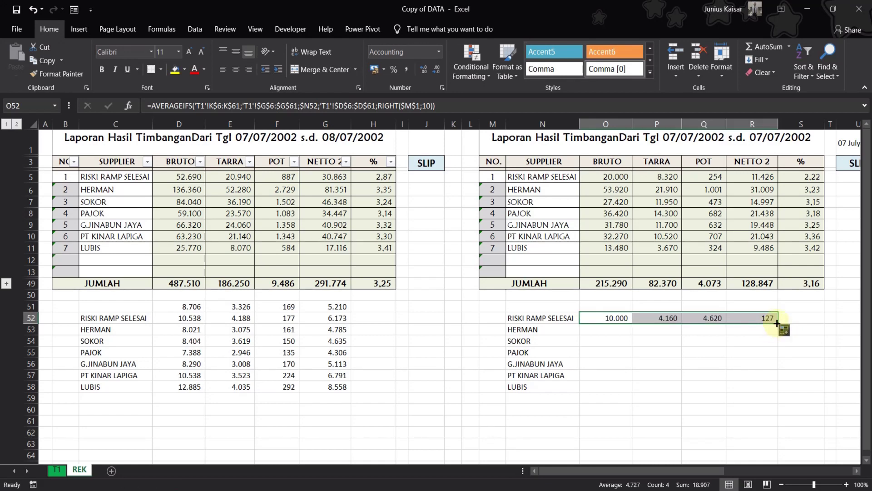
# Step: Change the average range of the POT formula in Q52 to column N of sheet T1
pyautogui.click(697, 319)
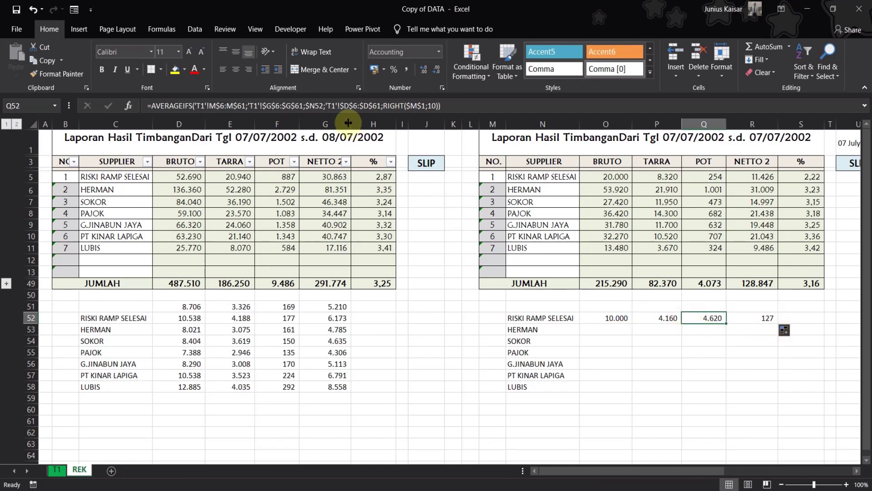
pyautogui.click(215, 105)
pyautogui.press('BackSpace')
pyautogui.press('BackSpace')
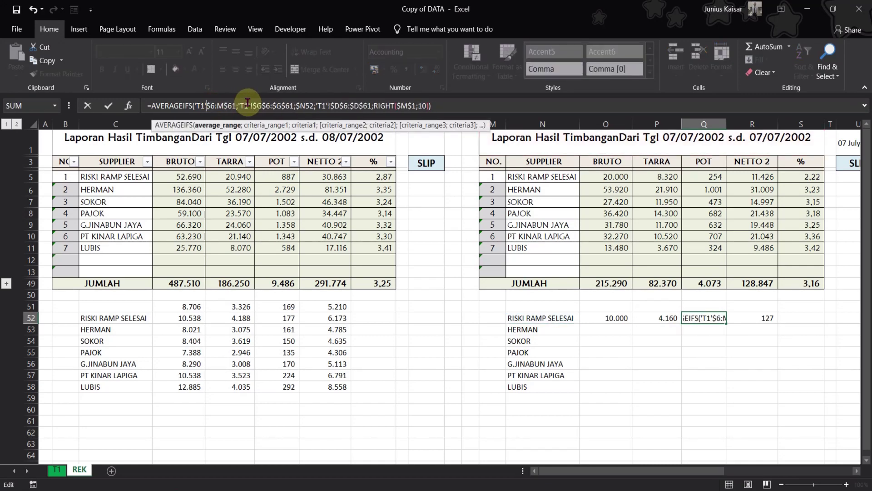
pyautogui.hotkey('ctrl', 'z')
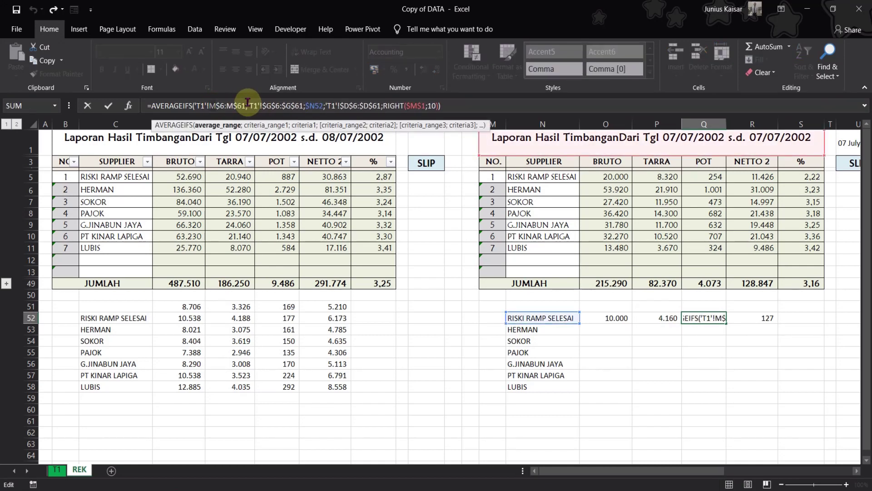
pyautogui.press('BackSpace')
pyautogui.write('n')
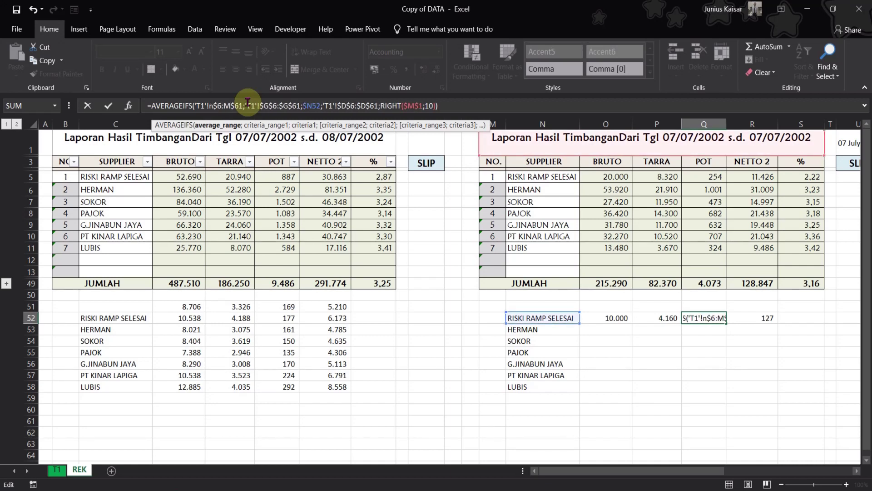
pyautogui.press('Return')
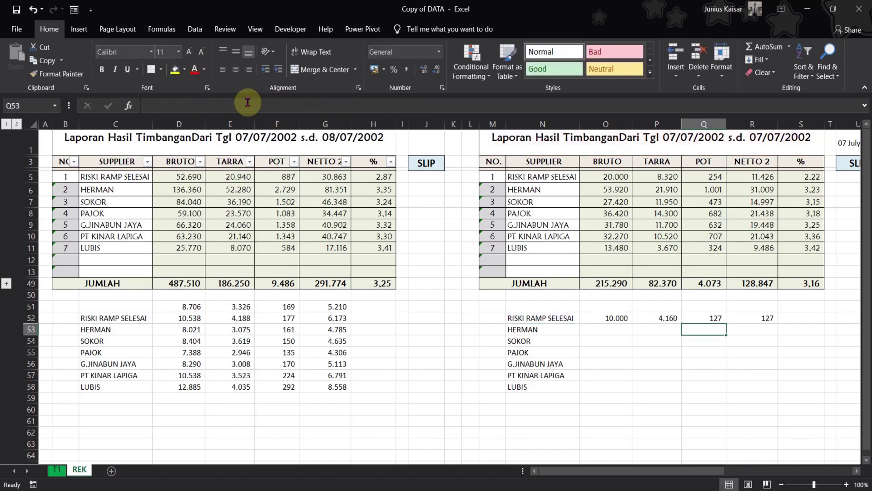
# Step: Change the average range in R52 to T1's NETTO 2 column O, and copy the O52:R52 formulas down to row 58
pyautogui.click(757, 321)
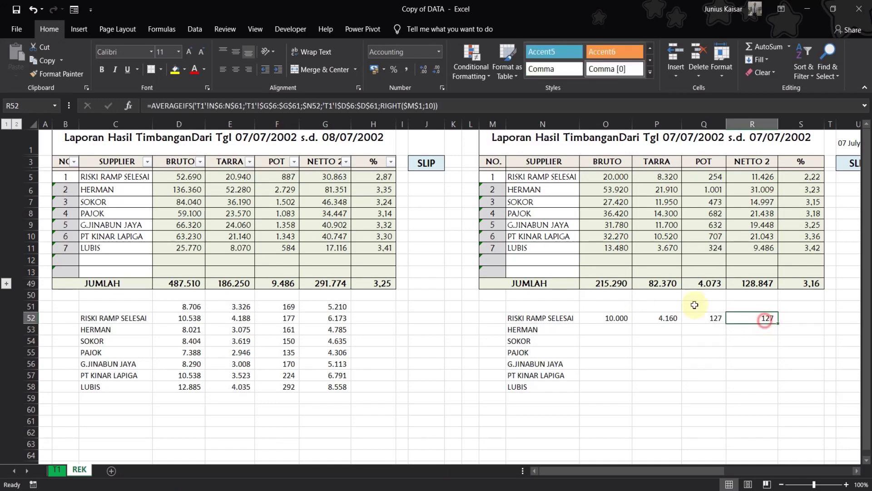
pyautogui.click(213, 105)
pyautogui.press('Return')
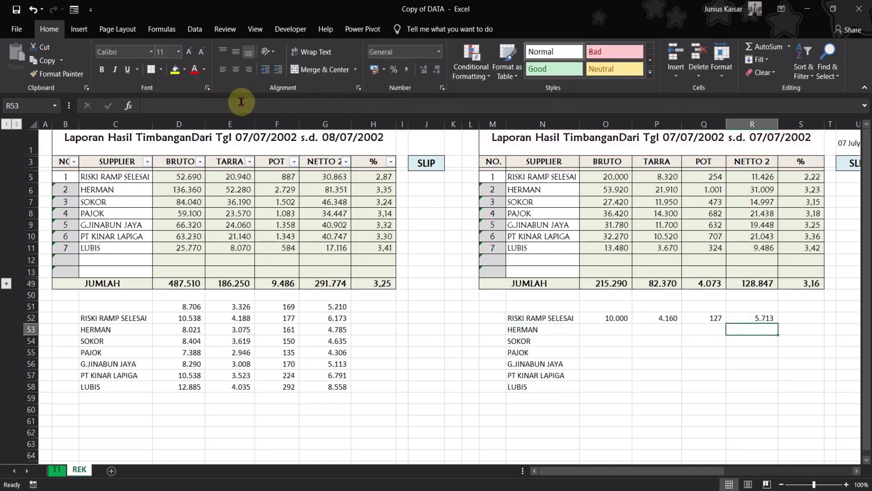
pyautogui.moveTo(596, 320); pyautogui.dragTo(730, 395)
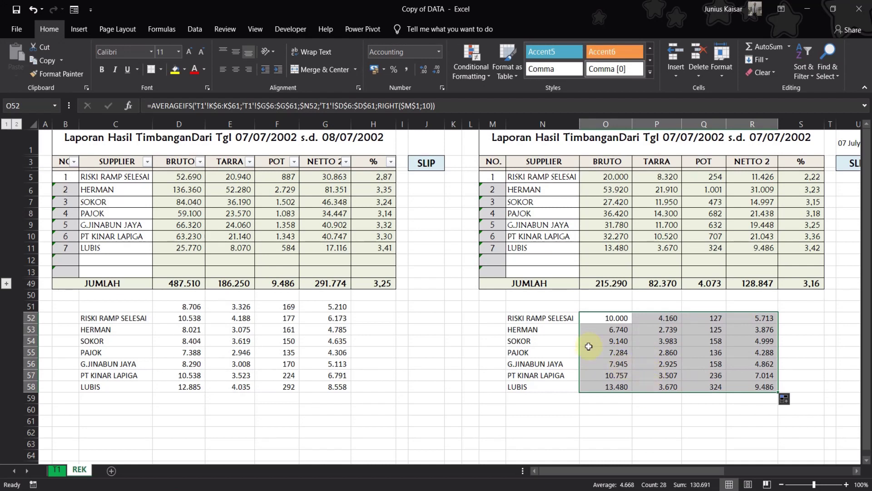
# Step: Copy the supplier averages block N52:R58 to Y52, below the 08/07/2002 recap
pyautogui.moveTo(604, 474); pyautogui.dragTo(719, 458)
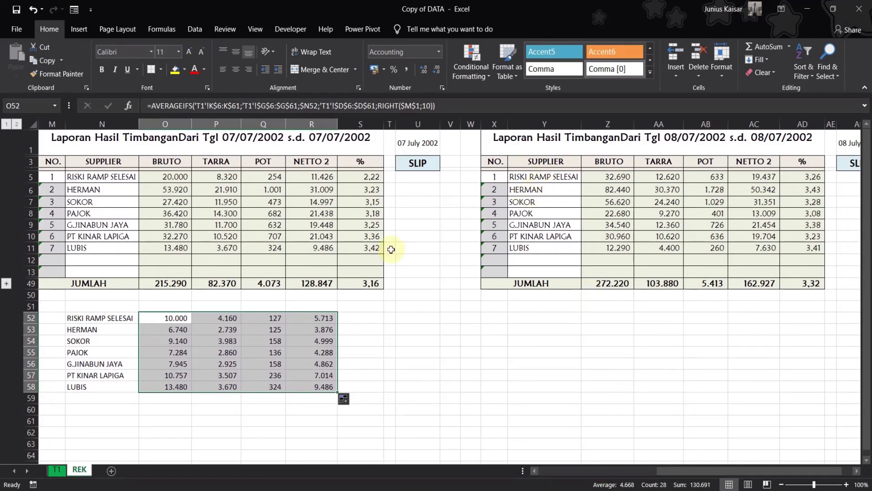
pyautogui.moveTo(118, 317); pyautogui.dragTo(295, 387)
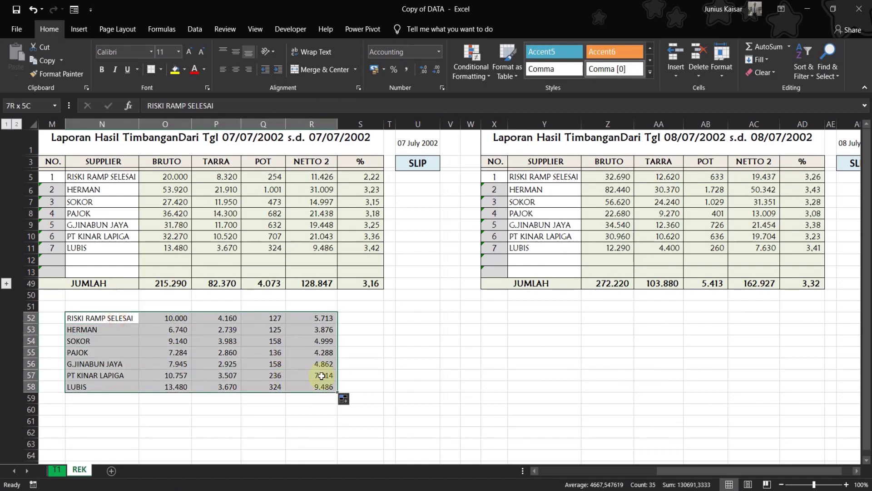
pyautogui.hotkey('ctrl', 'c')
pyautogui.click(527, 318)
pyautogui.hotkey('ctrl', 'v')
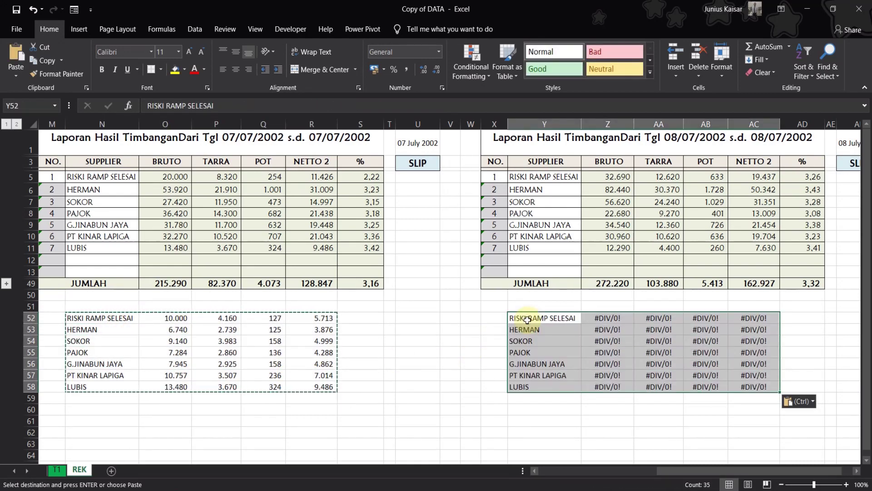
# Step: Replace the BRUTO average formula in Z52 with an exact copy of the AVERAGEIFS formula text from O52
pyautogui.click(609, 318)
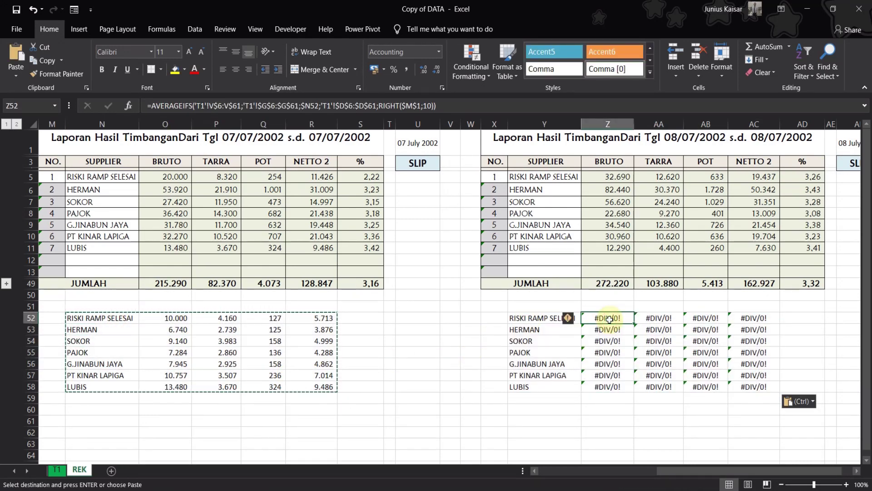
pyautogui.click(177, 318)
pyautogui.click(449, 109)
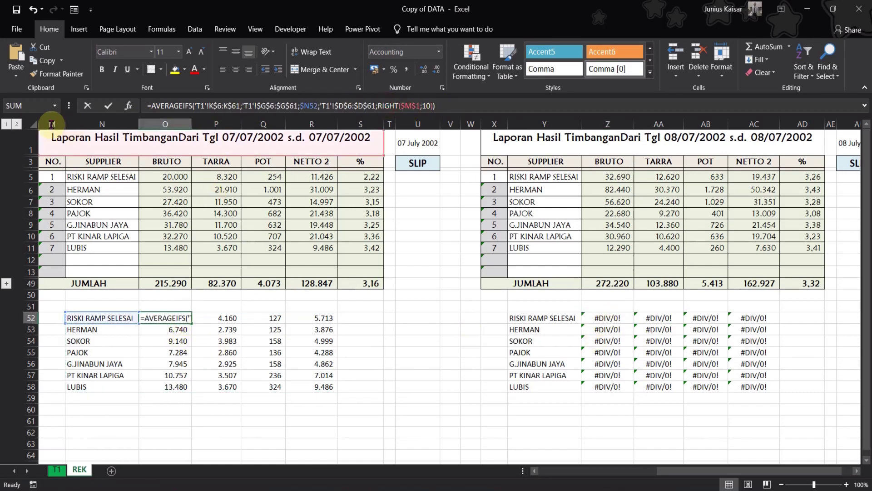
pyautogui.moveTo(474, 106); pyautogui.dragTo(128, 103)
pyautogui.press('Escape')
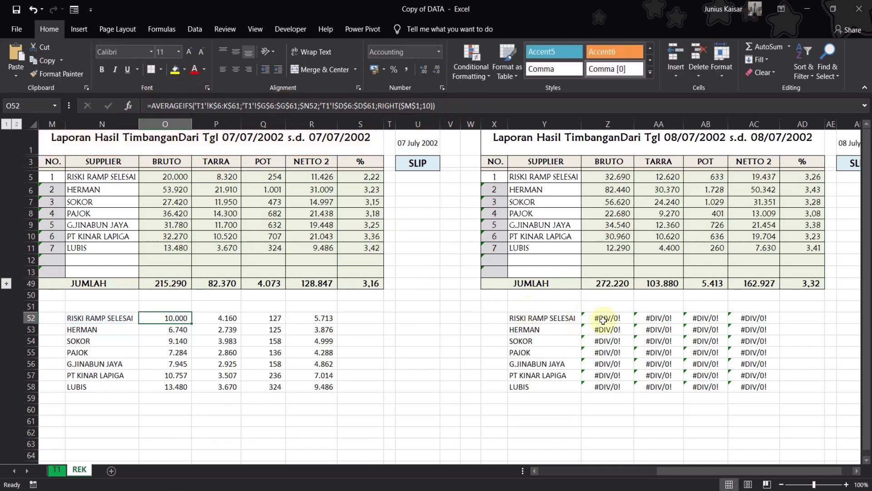
pyautogui.click(607, 318)
pyautogui.press('Delete')
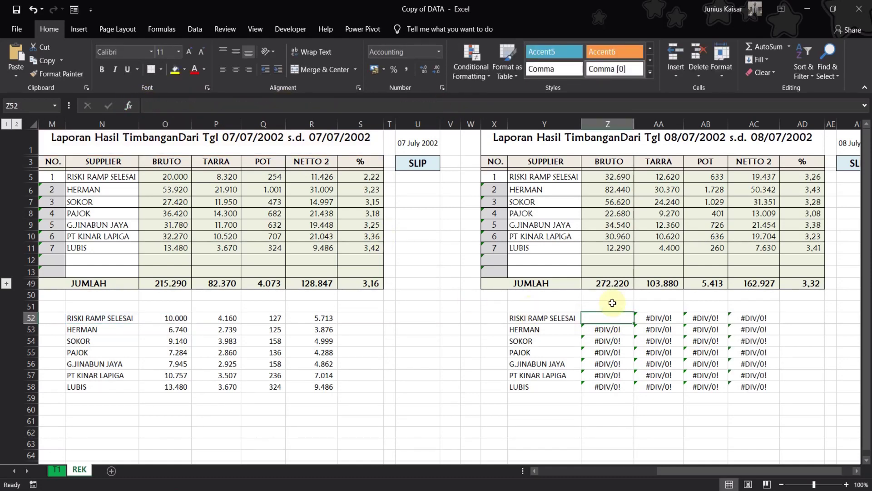
pyautogui.press('F2')
pyautogui.hotkey('ctrl', 'v')
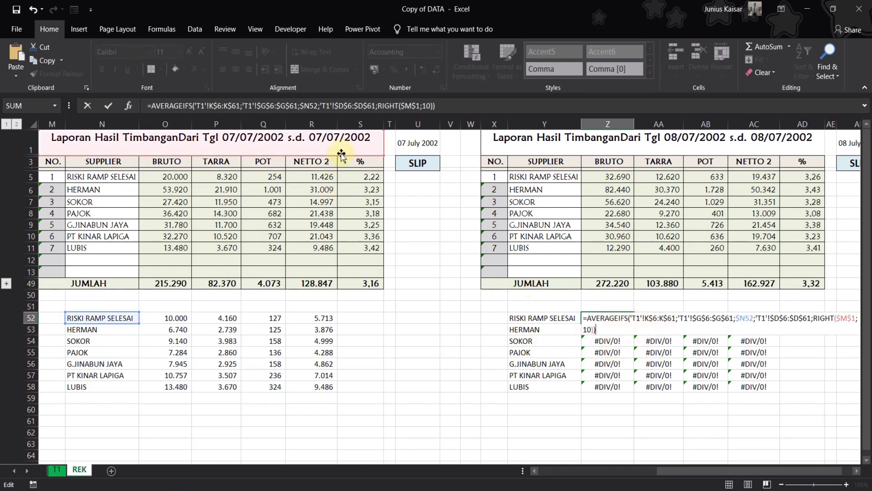
# Step: Change the date criterion reference in Z52 to $X$1 and copy the formula across to AC52
pyautogui.moveTo(341, 156); pyautogui.dragTo(553, 145)
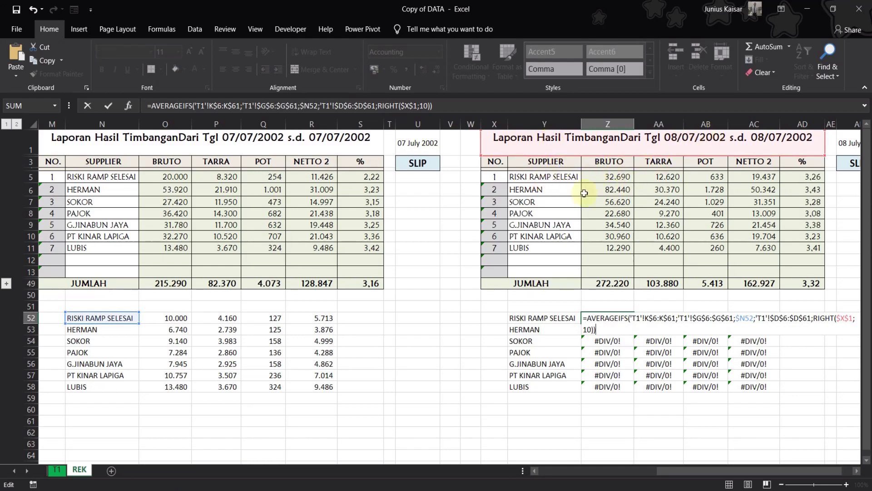
pyautogui.click(396, 114)
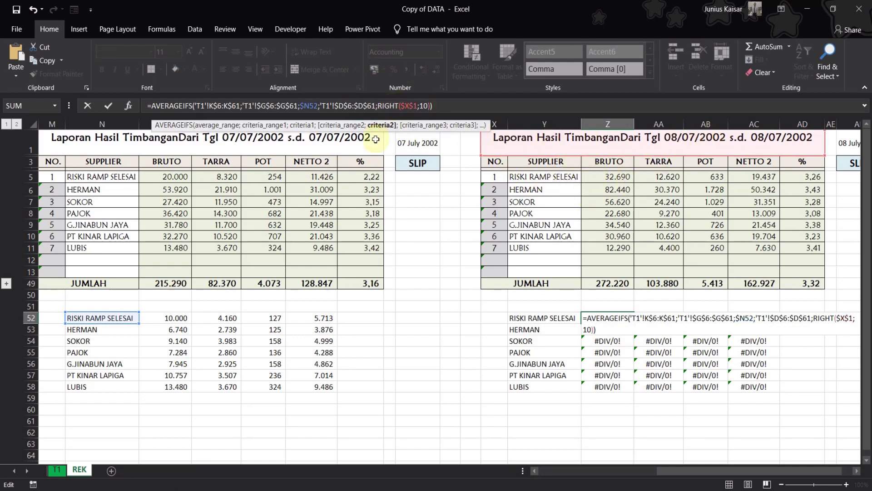
pyautogui.press('Return')
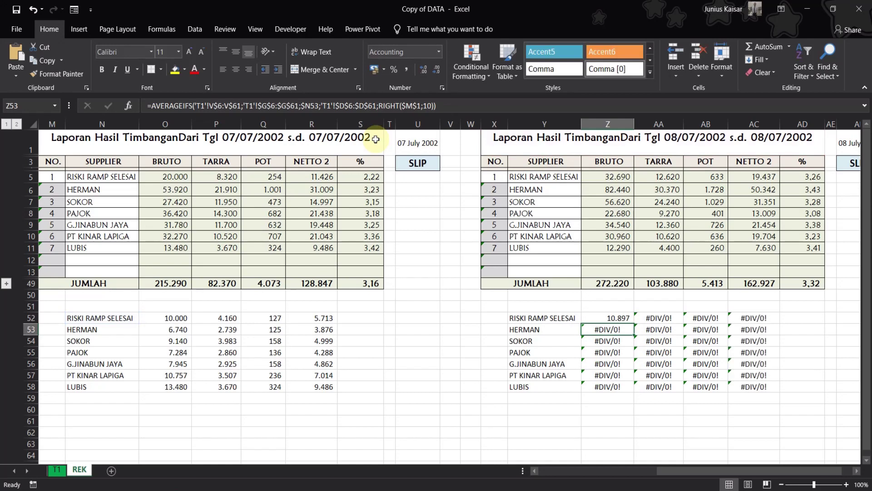
pyautogui.click(627, 320)
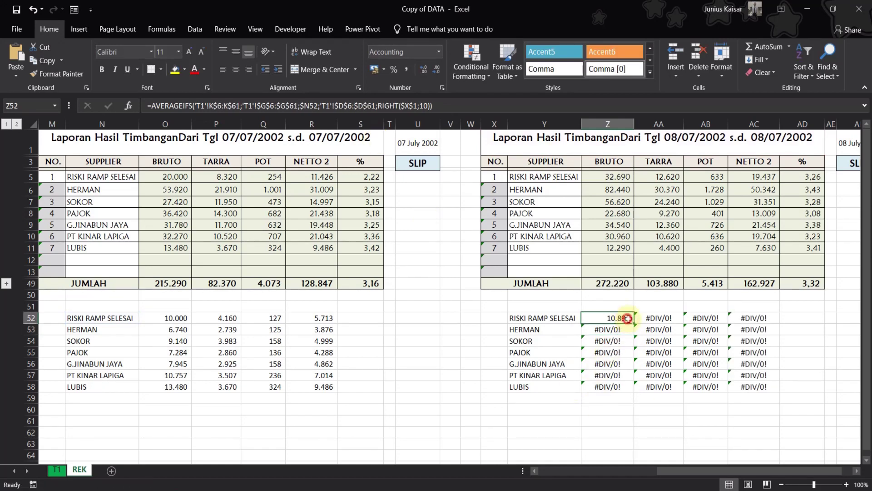
pyautogui.moveTo(633, 323); pyautogui.dragTo(762, 322)
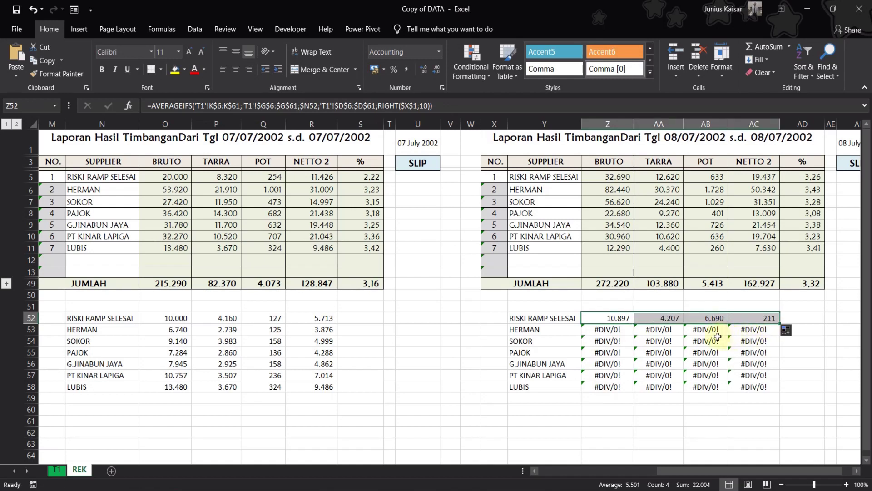
# Step: Change the average range of the POT formula in AB52 to column N of sheet T1
pyautogui.click(706, 318)
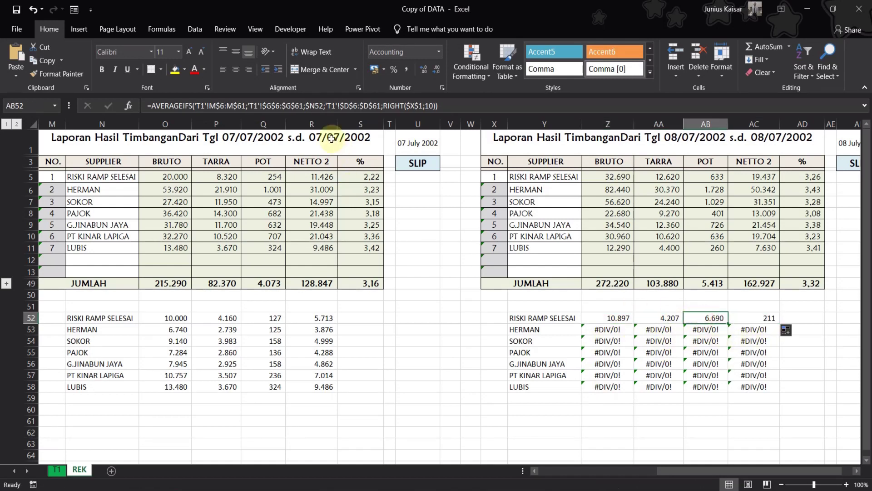
pyautogui.click(215, 103)
pyautogui.press('BackSpace')
pyautogui.write('n')
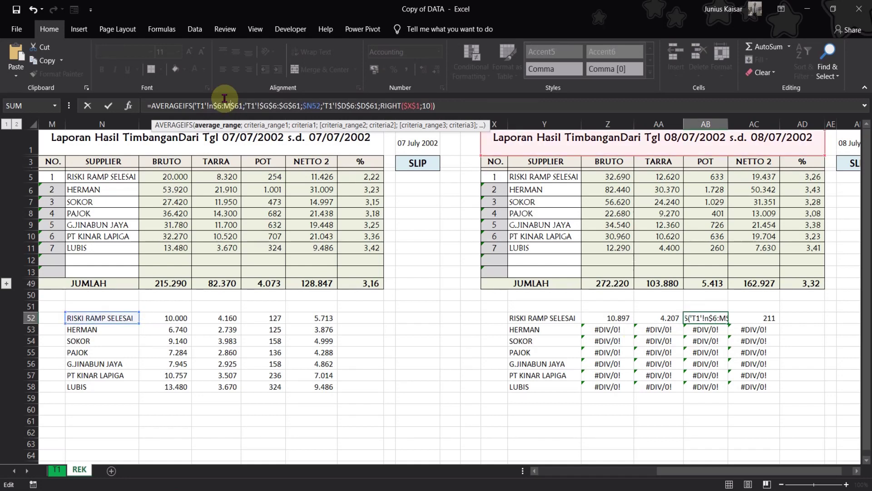
pyautogui.press('Right')
pyautogui.press('Right')
pyautogui.press('Right')
pyautogui.press('Delete')
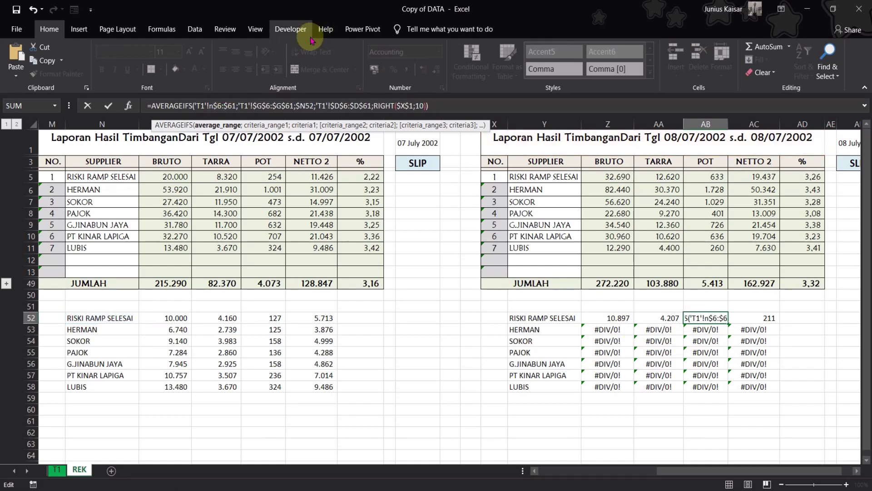
pyautogui.write('n')
pyautogui.click(266, 106)
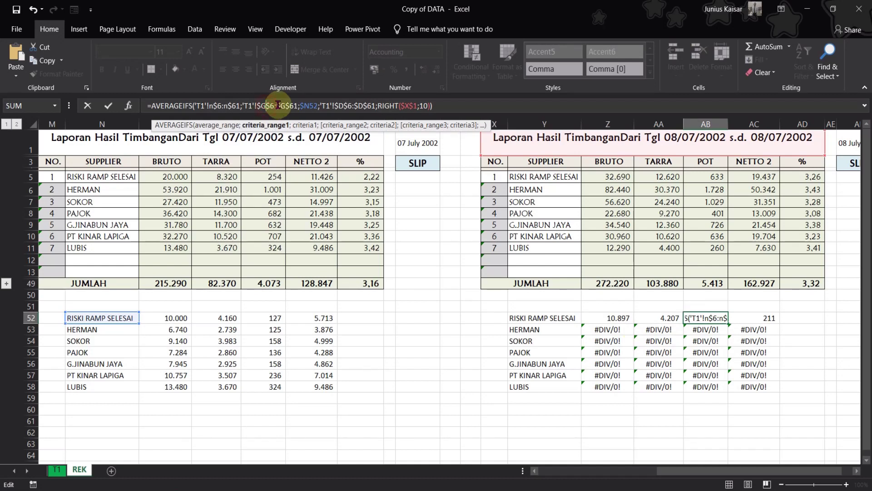
pyautogui.press('Return')
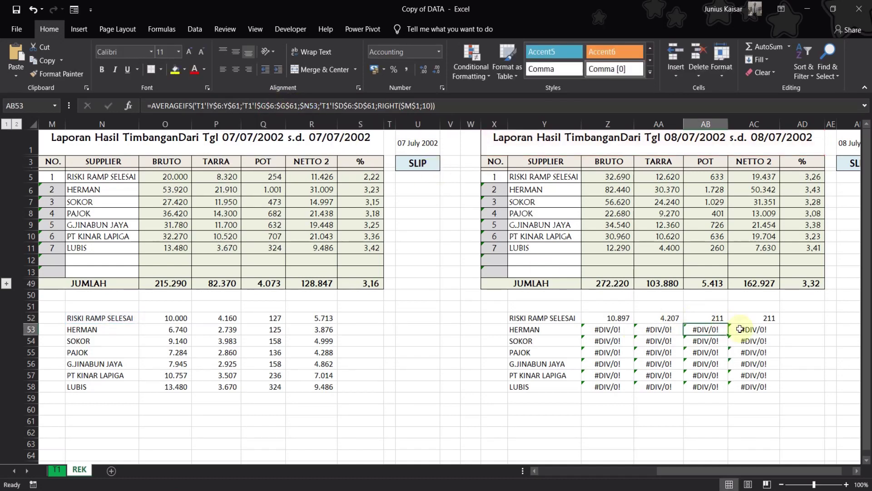
# Step: Change the average range in AC52 to column O of sheet T1, and copy the Z52:AC52 formulas down to row 58
pyautogui.click(758, 319)
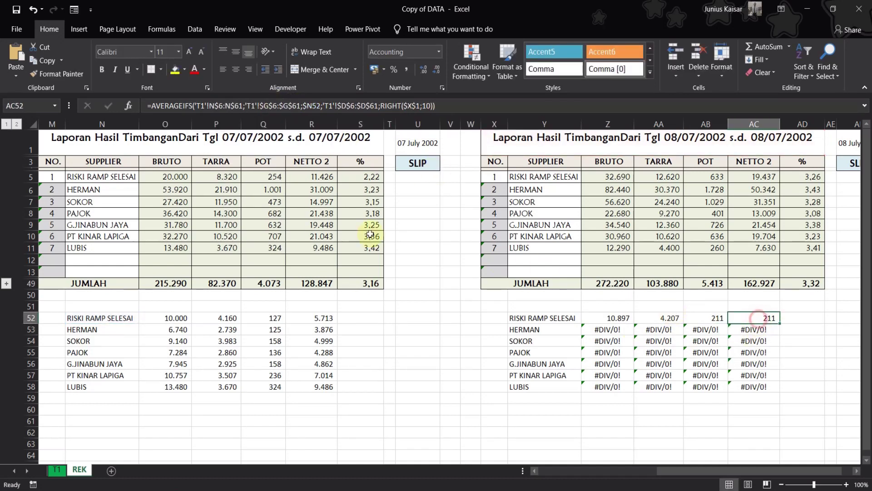
pyautogui.click(214, 106)
pyautogui.press('BackSpace')
pyautogui.write('o')
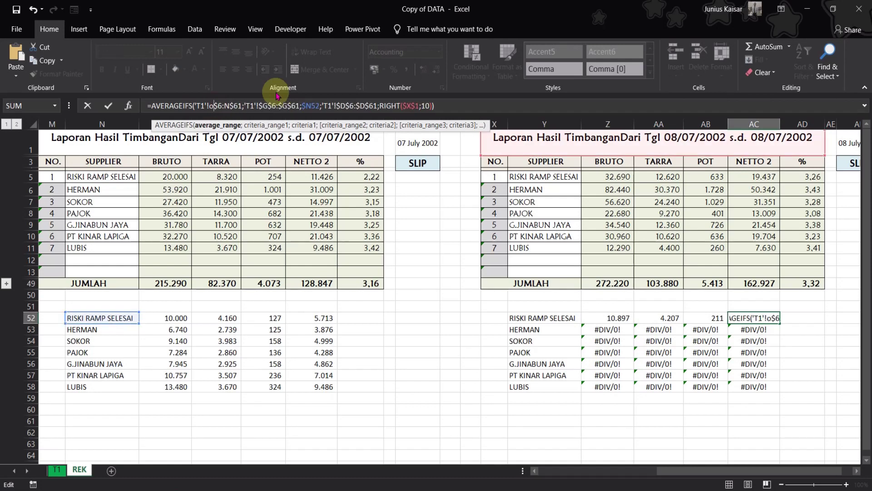
pyautogui.press('Right')
pyautogui.press('Right')
pyautogui.press('Right')
pyautogui.press('Delete')
pyautogui.write('o')
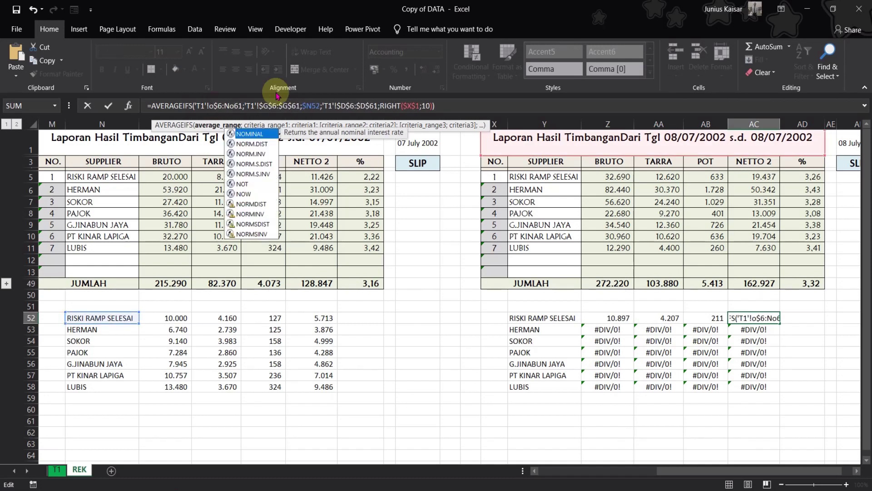
pyautogui.press('BackSpace')
pyautogui.press('BackSpace')
pyautogui.write('o$')
pyautogui.press('Return')
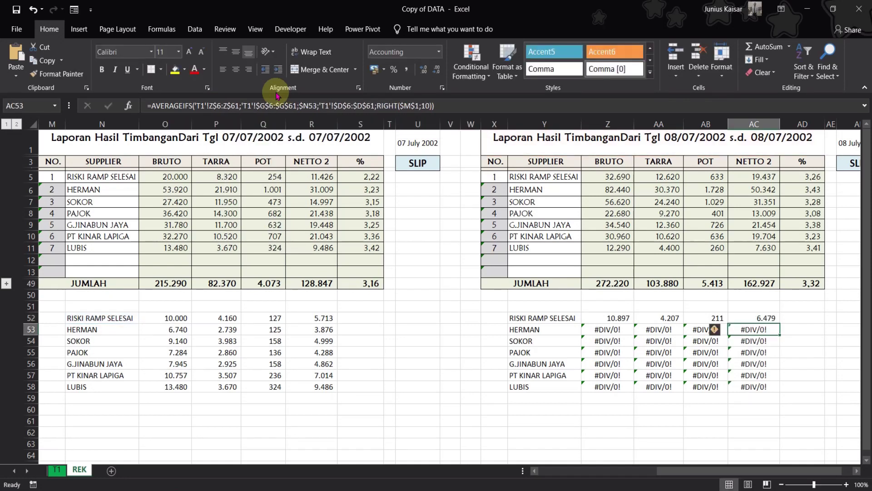
pyautogui.moveTo(610, 320); pyautogui.dragTo(770, 391)
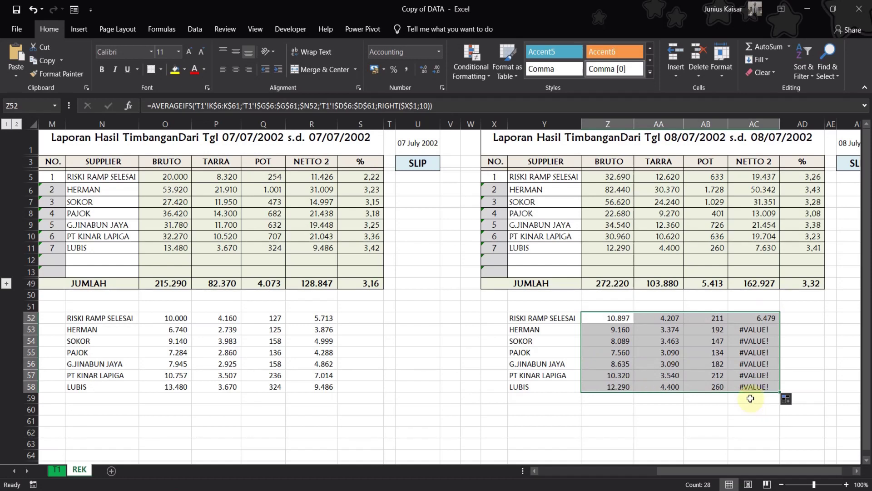
# Step: Correct the average range in AC52 to O$6:O$61 with a fixed end row, and copy the formula down to AC58
pyautogui.click(765, 329)
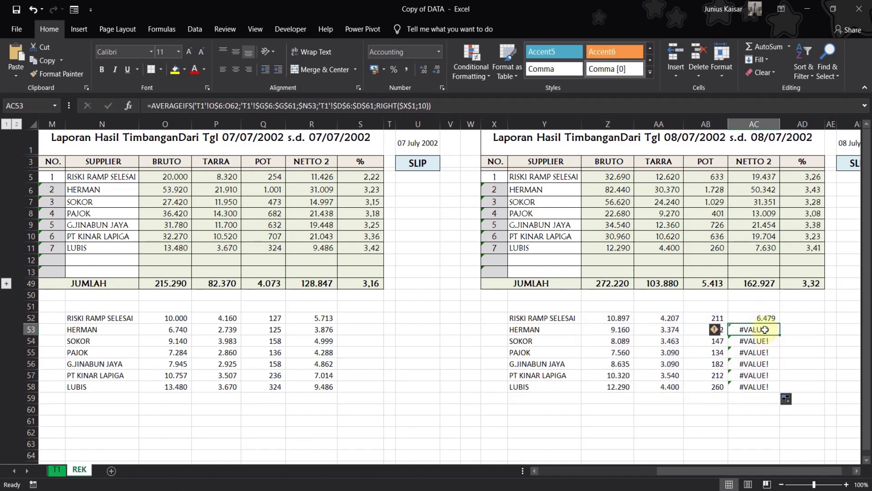
pyautogui.doubleClick(765, 329)
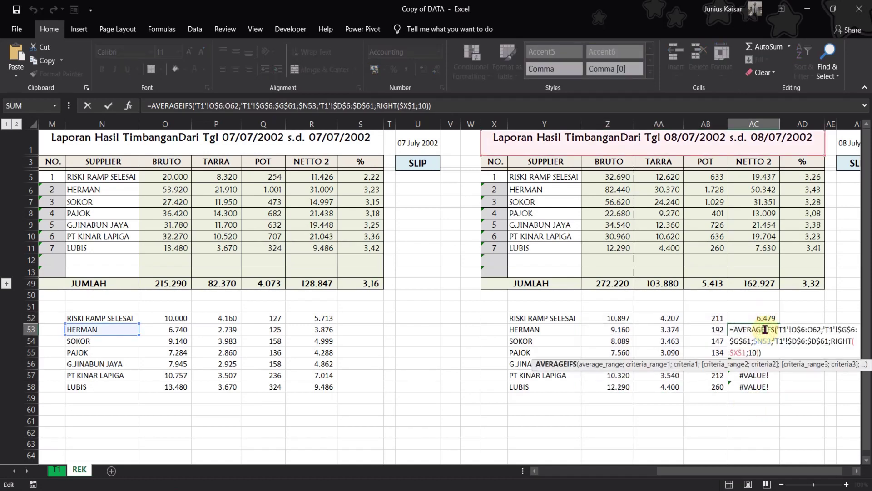
pyautogui.click(284, 105)
pyautogui.hotkey('shift', 'Return')
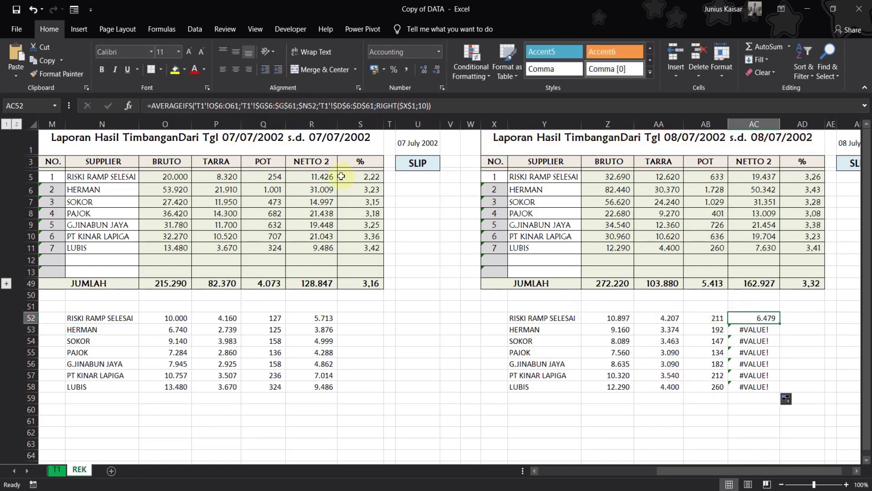
pyautogui.click(231, 106)
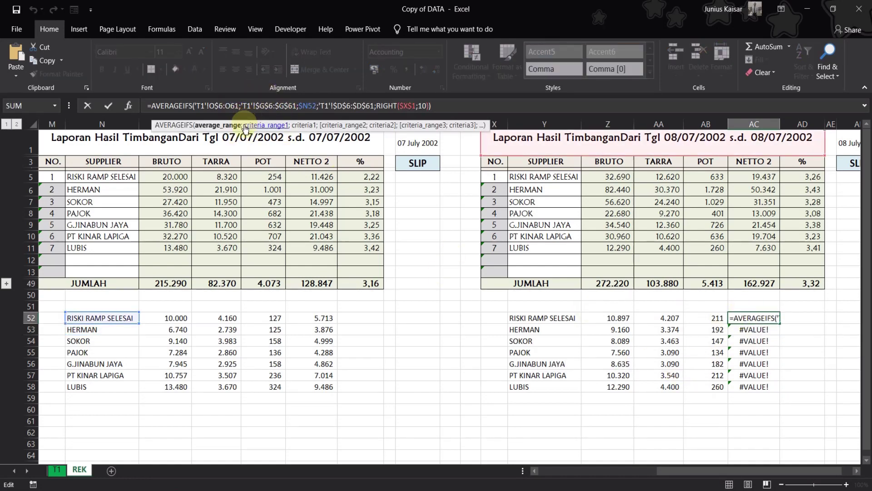
pyautogui.write('$')
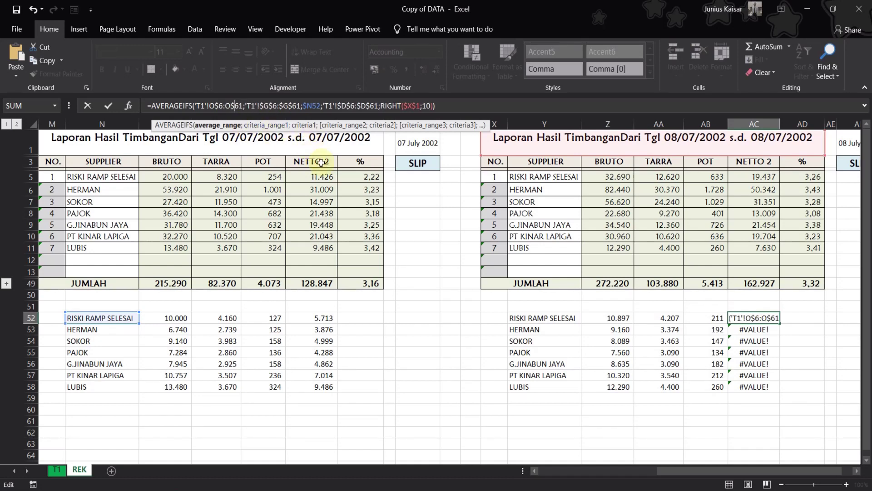
pyautogui.hotkey('ctrl', 'Return')
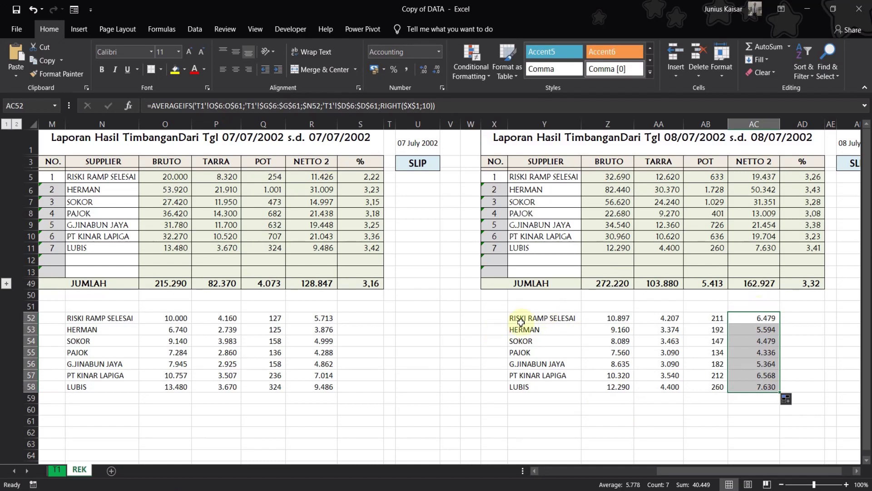
pyautogui.moveTo(530, 317); pyautogui.dragTo(755, 386)
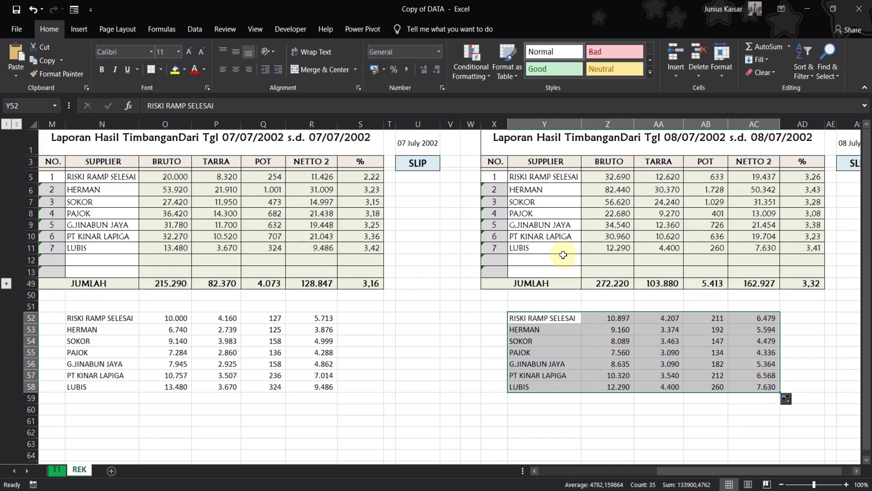
pyautogui.click(422, 384)
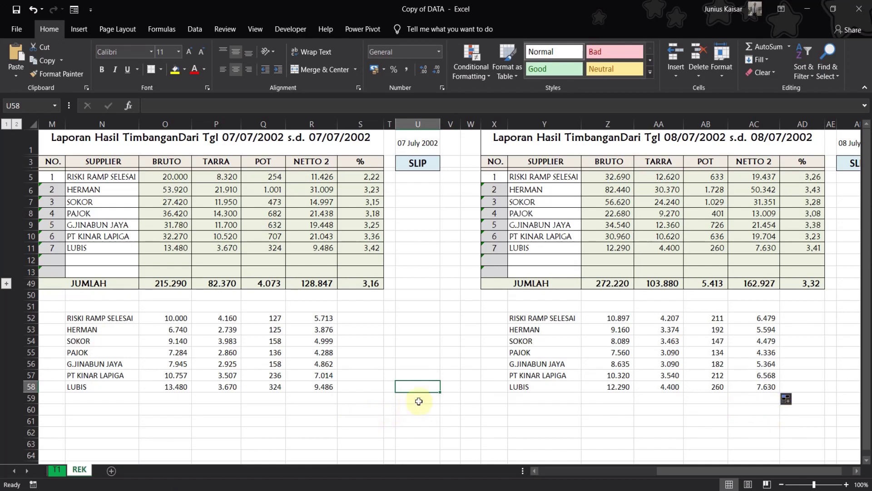
pyautogui.moveTo(440, 408); pyautogui.dragTo(798, 409)
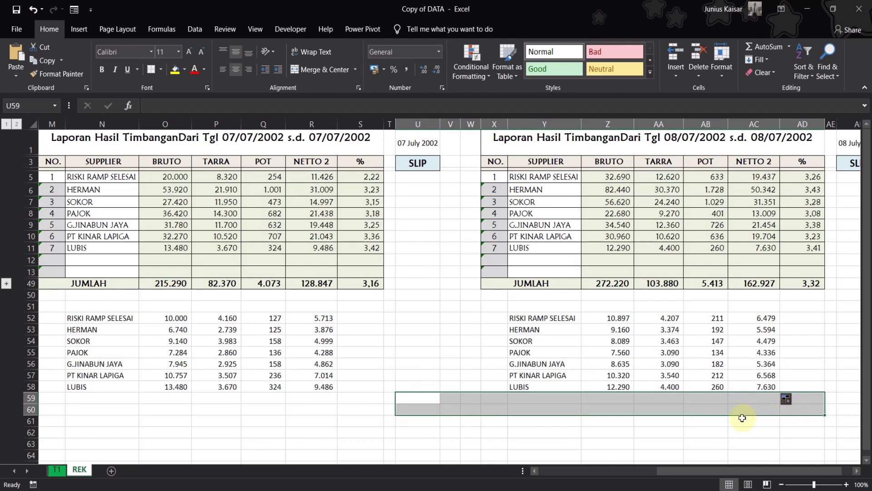